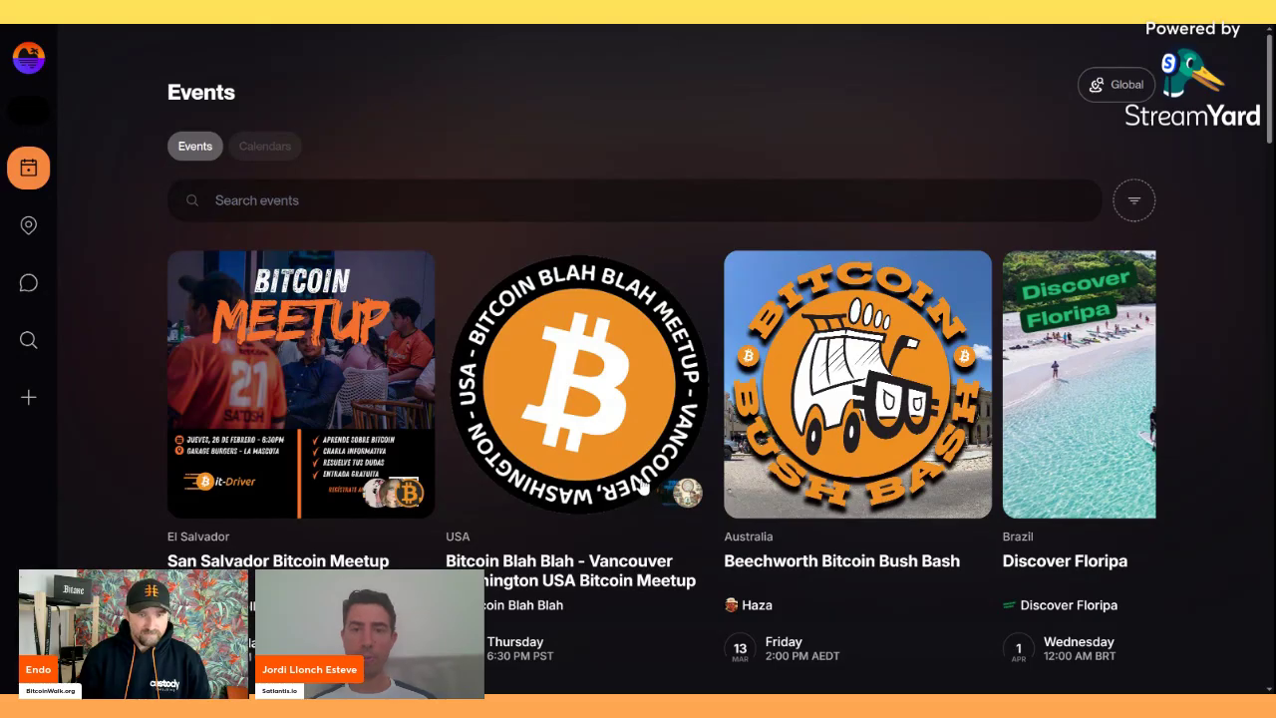
{"action": "scroll", "coordinate": [141, 454], "scroll_direction": "down", "scroll_amount": 1}
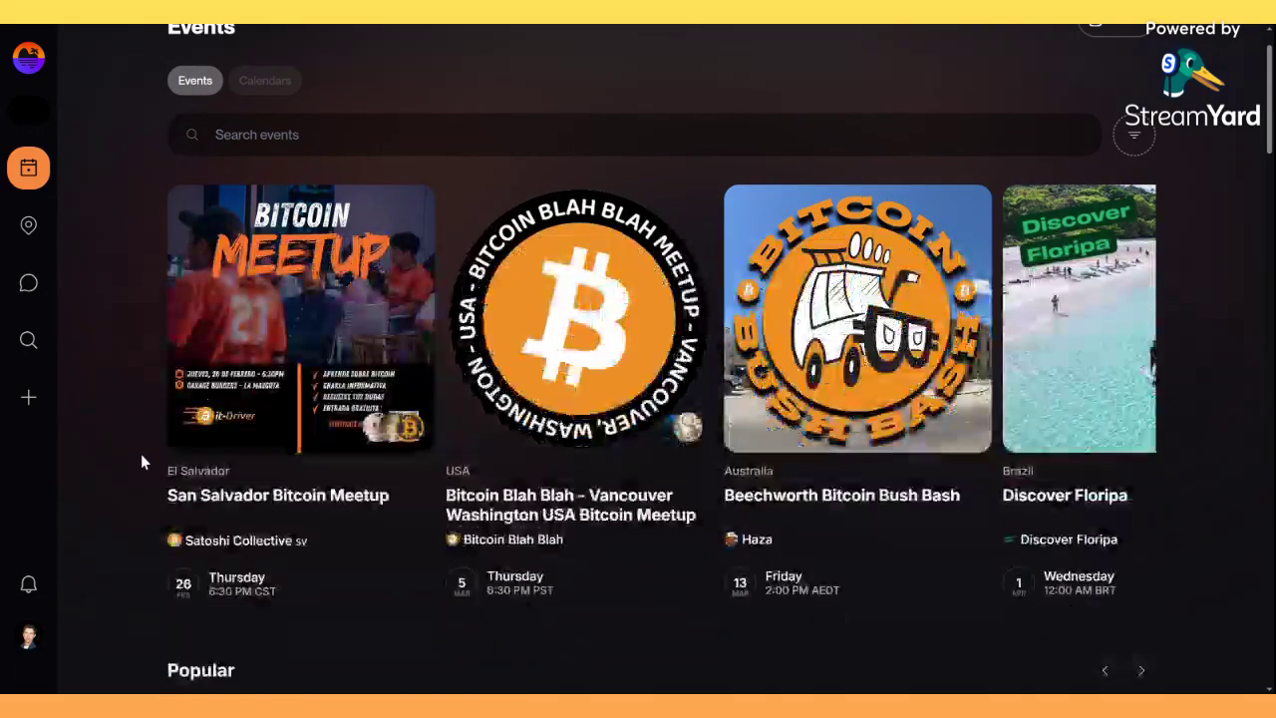
{"action": "scroll", "coordinate": [141, 454], "scroll_direction": "up", "scroll_amount": 1}
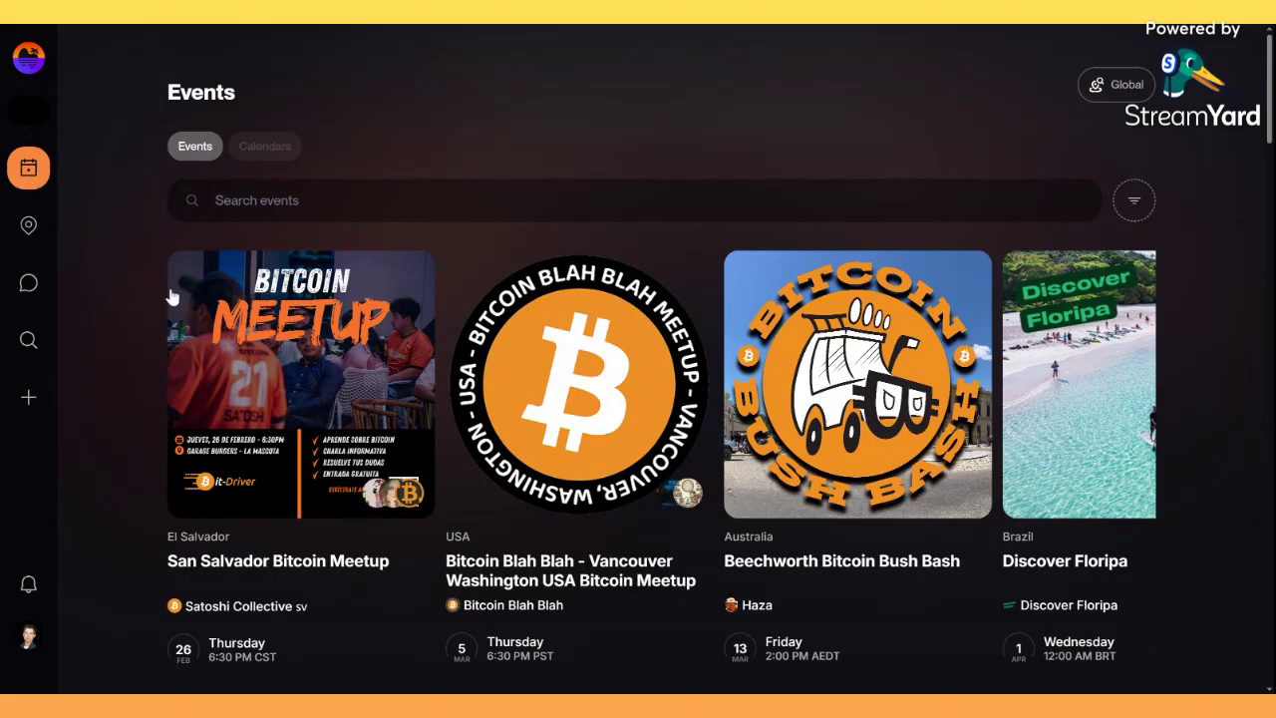
{"action": "left_click", "coordinate": [266, 146]}
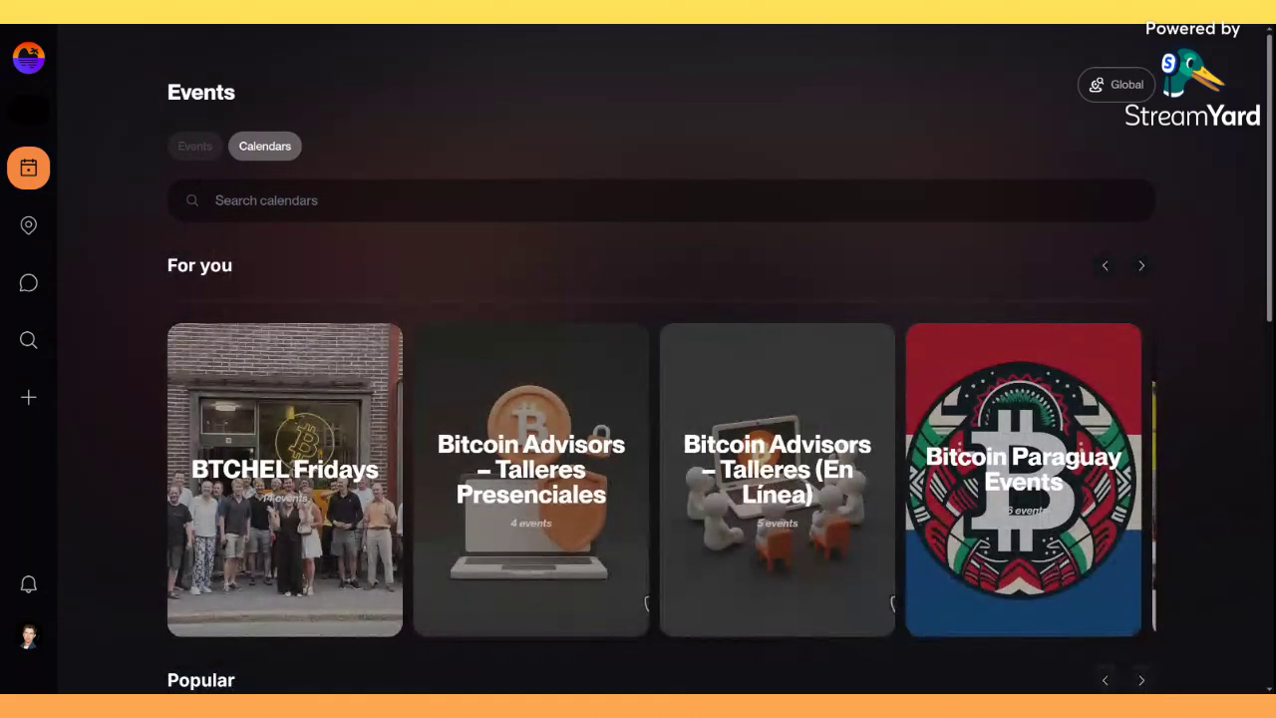
{"action": "left_click", "coordinate": [190, 154]}
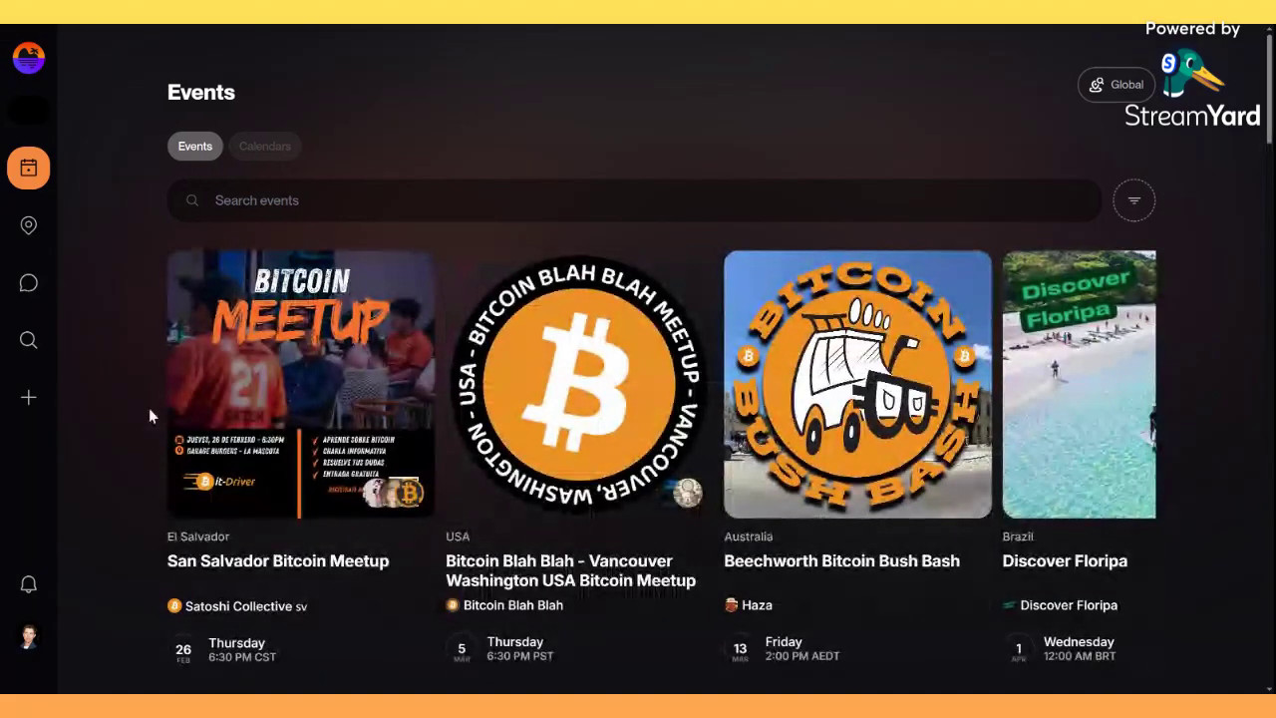
{"action": "scroll", "coordinate": [137, 524], "scroll_direction": "down", "scroll_amount": 5}
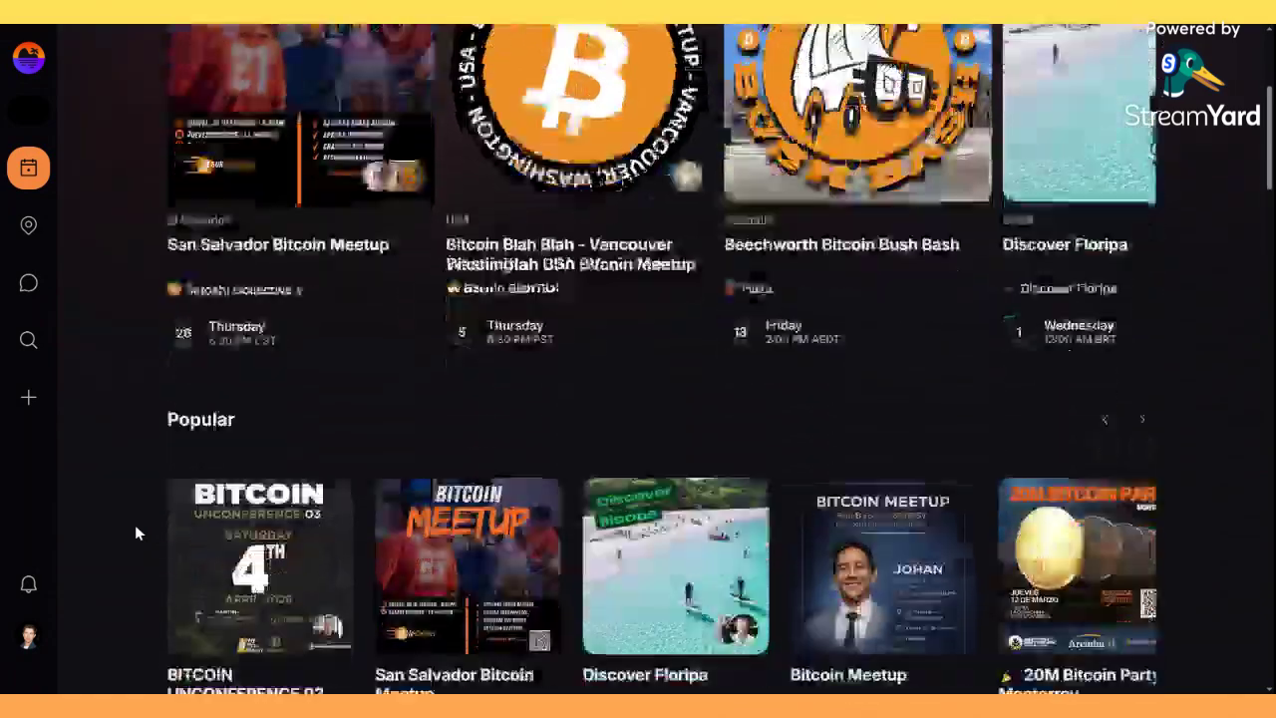
{"action": "scroll", "coordinate": [134, 524], "scroll_direction": "up", "scroll_amount": 5}
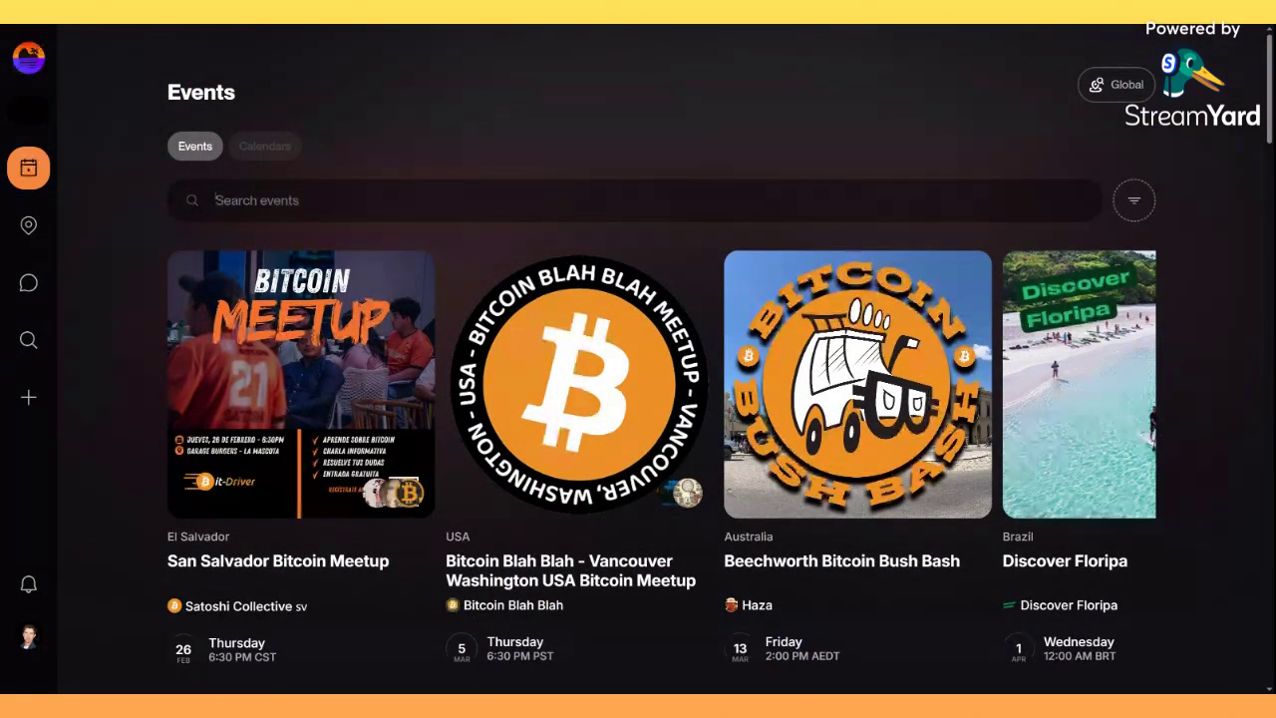
Search events for 'bitcoin walk' and browse the Sweden, Ireland, Australia, Austria and Spain results.
{"action": "type", "text": "bitcoin walk"}
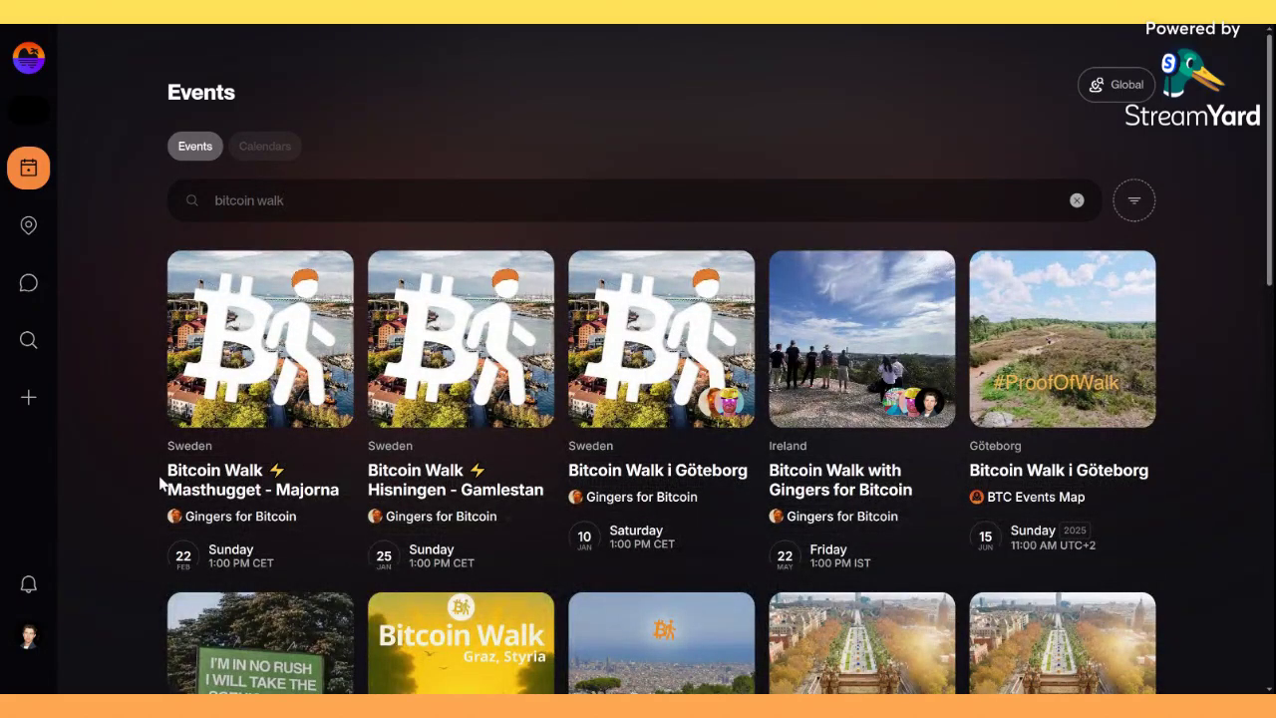
{"action": "scroll", "coordinate": [151, 476], "scroll_direction": "down", "scroll_amount": 1}
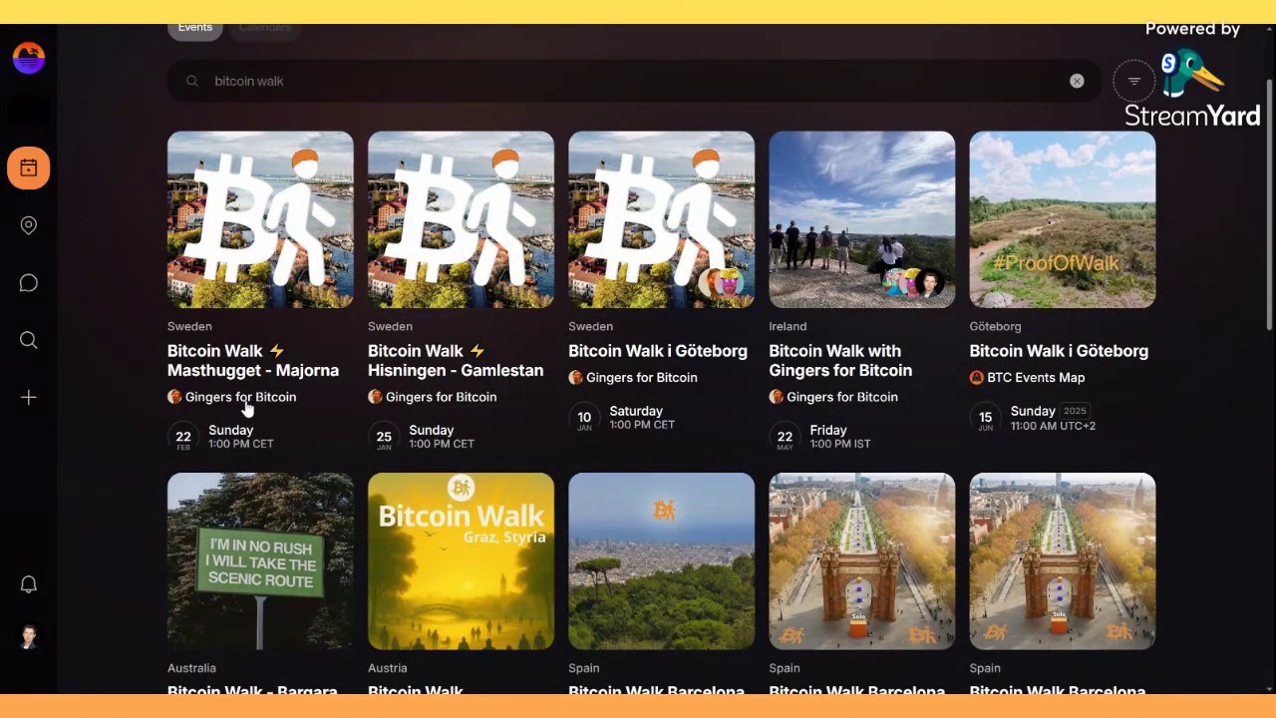
{"action": "scroll", "coordinate": [861, 407], "scroll_direction": "down", "scroll_amount": 2}
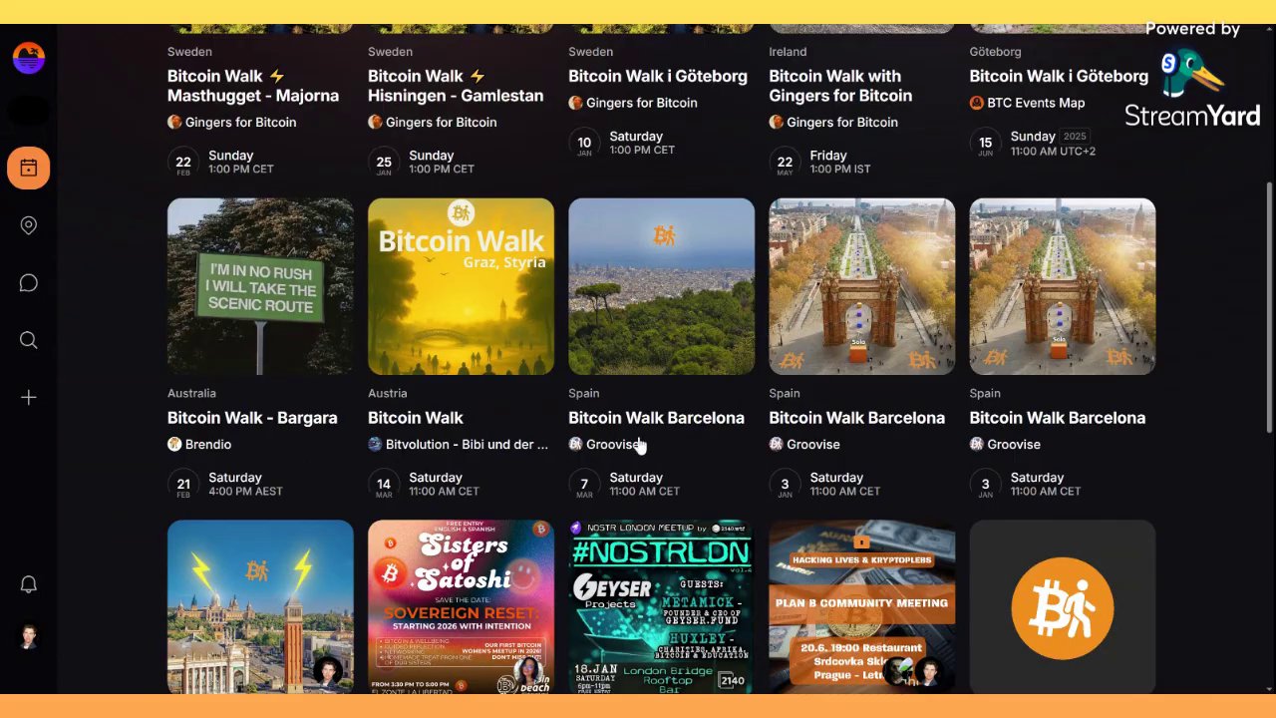
{"action": "scroll", "coordinate": [641, 445], "scroll_direction": "up", "scroll_amount": 5}
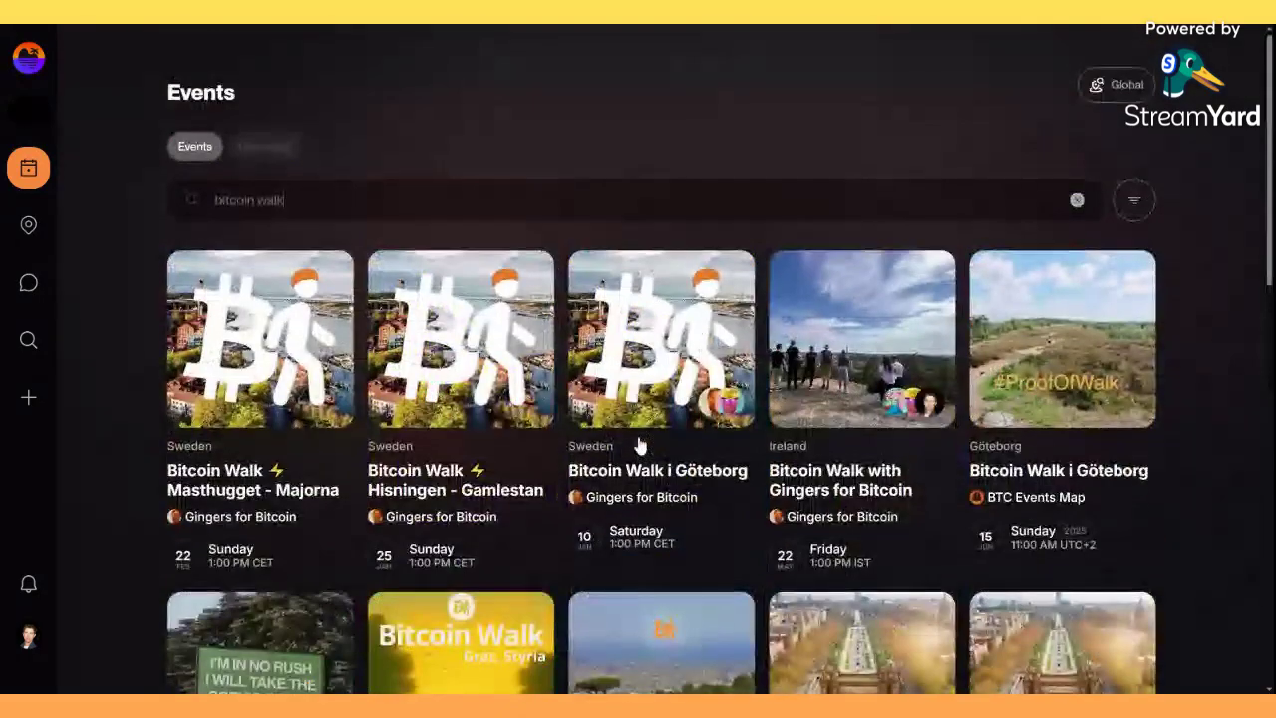
Filter the bitcoin walk results to Upcoming status only.
{"action": "left_click", "coordinate": [1136, 202]}
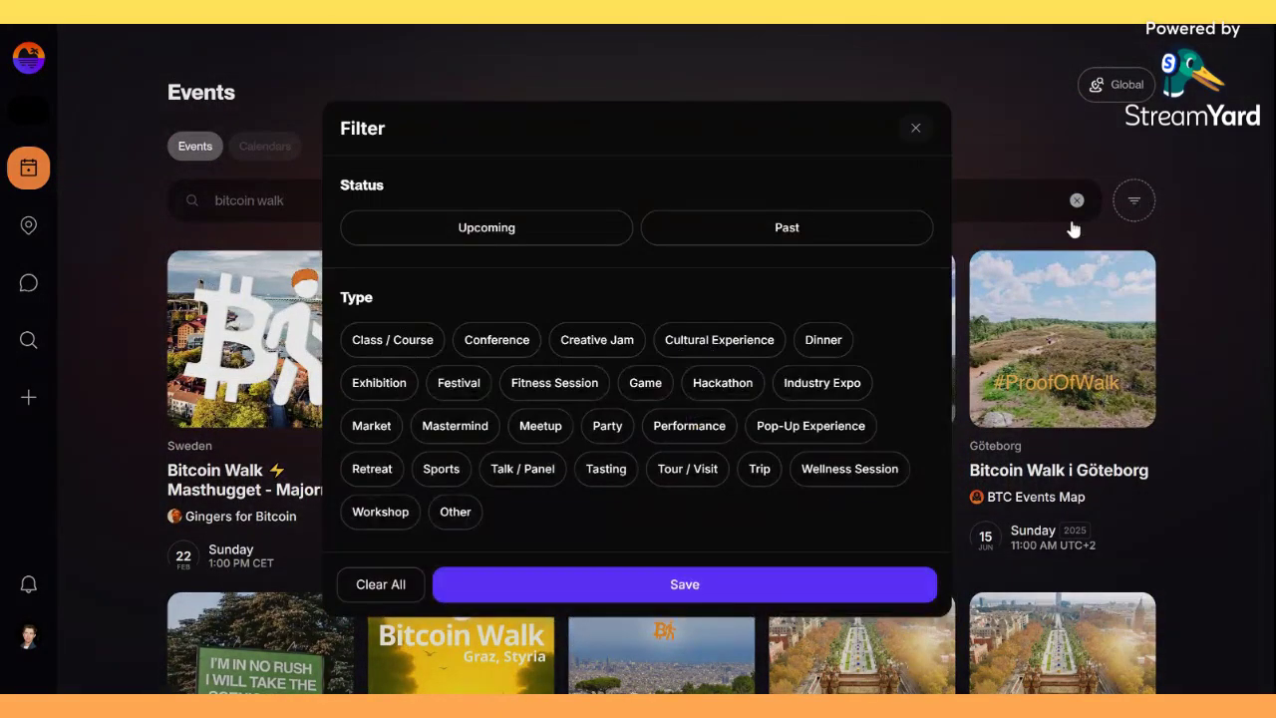
{"action": "left_click", "coordinate": [563, 229]}
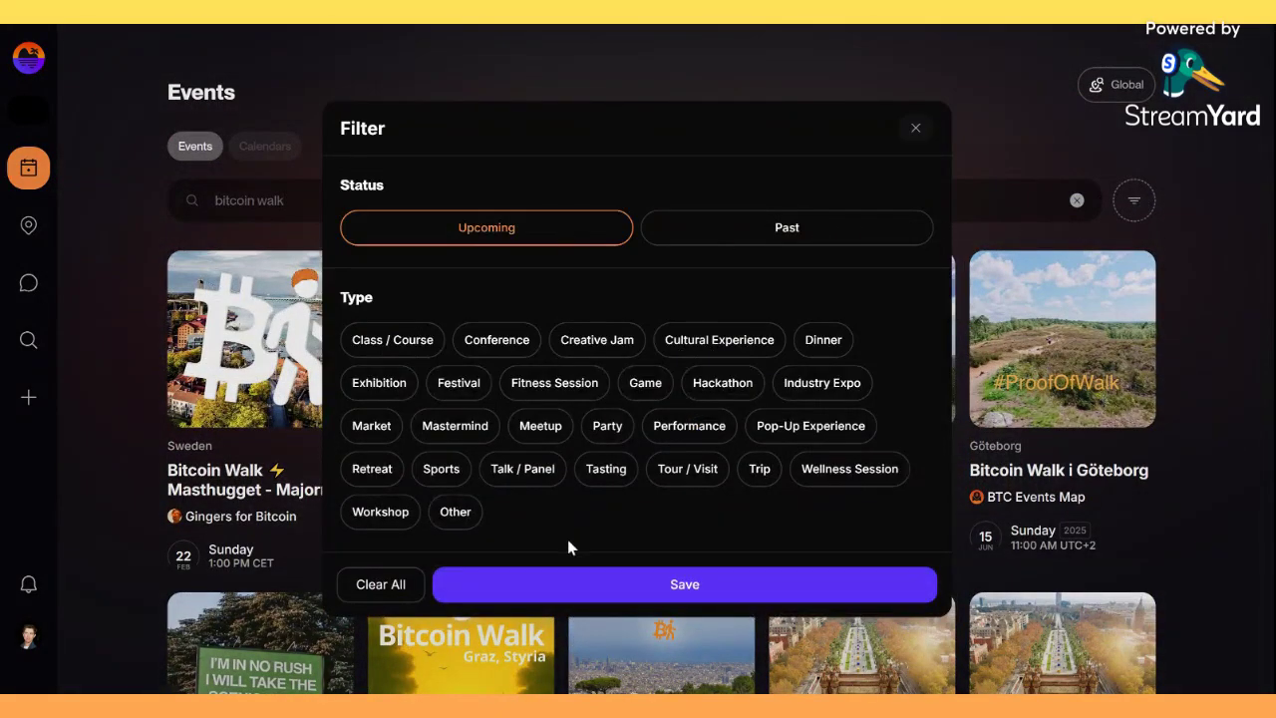
{"action": "left_click", "coordinate": [630, 583]}
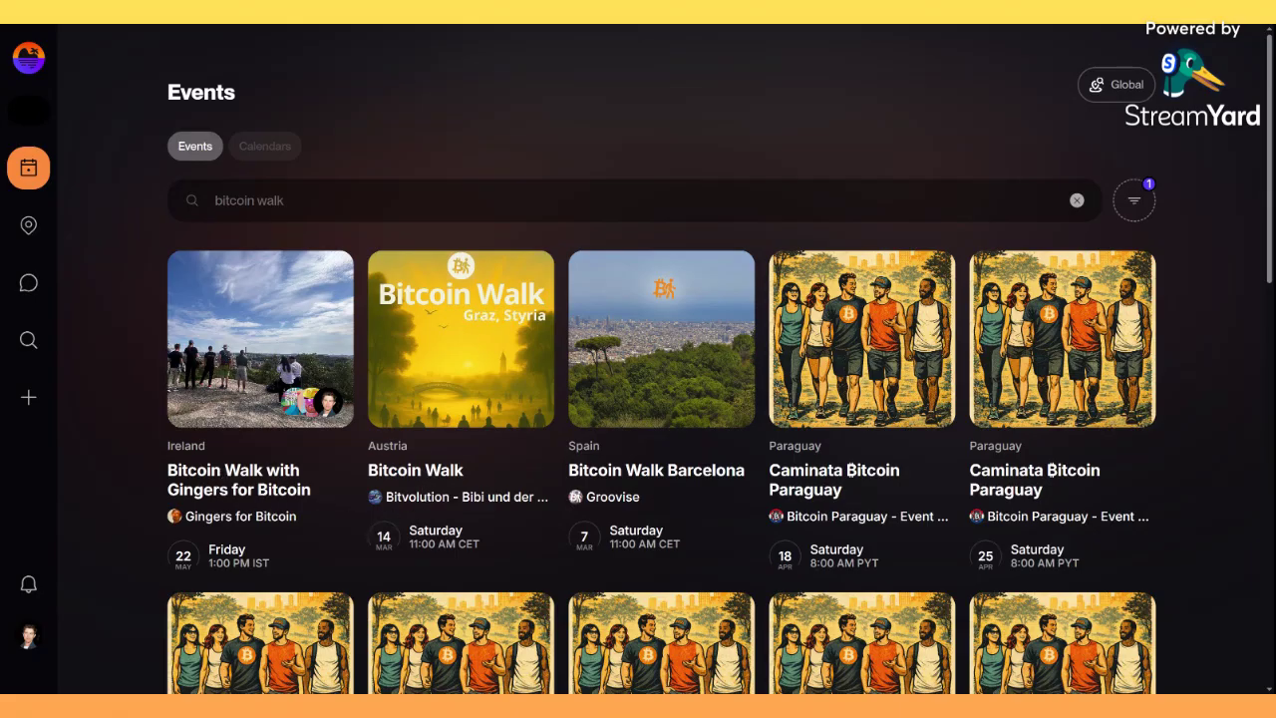
Change the search to 'bitcoinwalk', browse the Caminata Bitcoin Paraguay results, and select 'bitcoin'.
{"action": "key", "text": "BackSpace"}
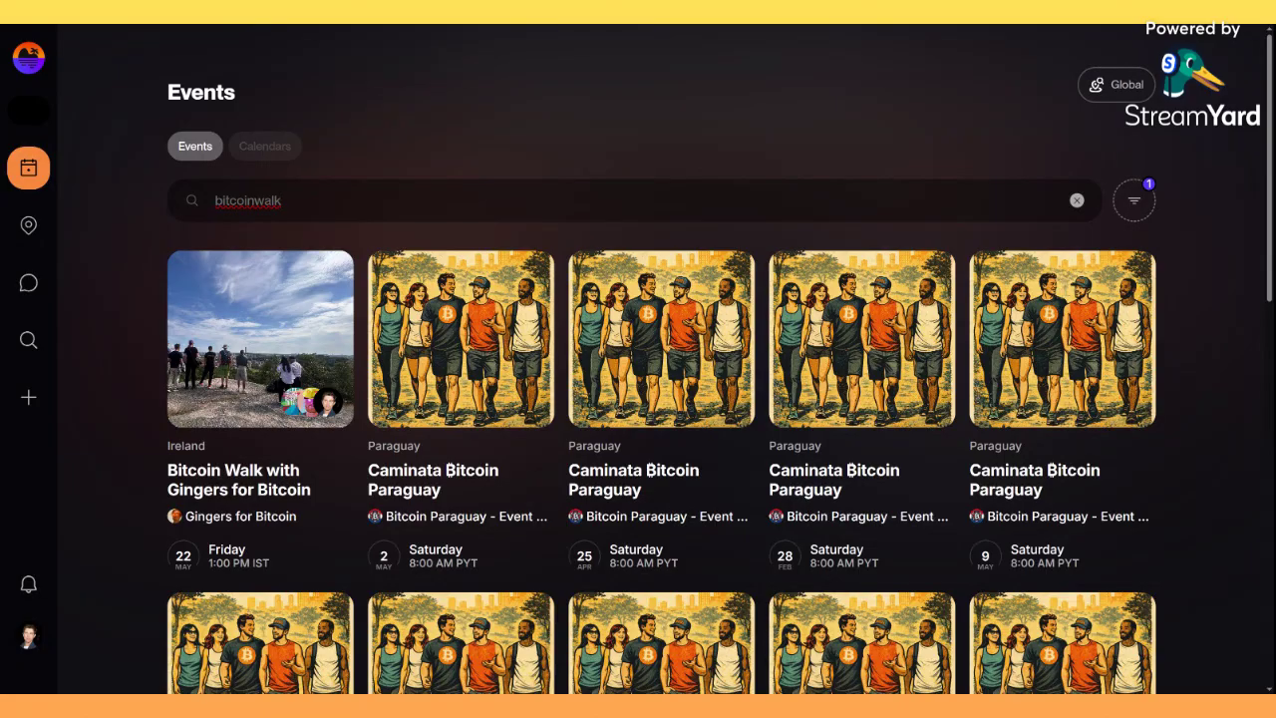
{"action": "scroll", "coordinate": [299, 491], "scroll_direction": "down", "scroll_amount": 2}
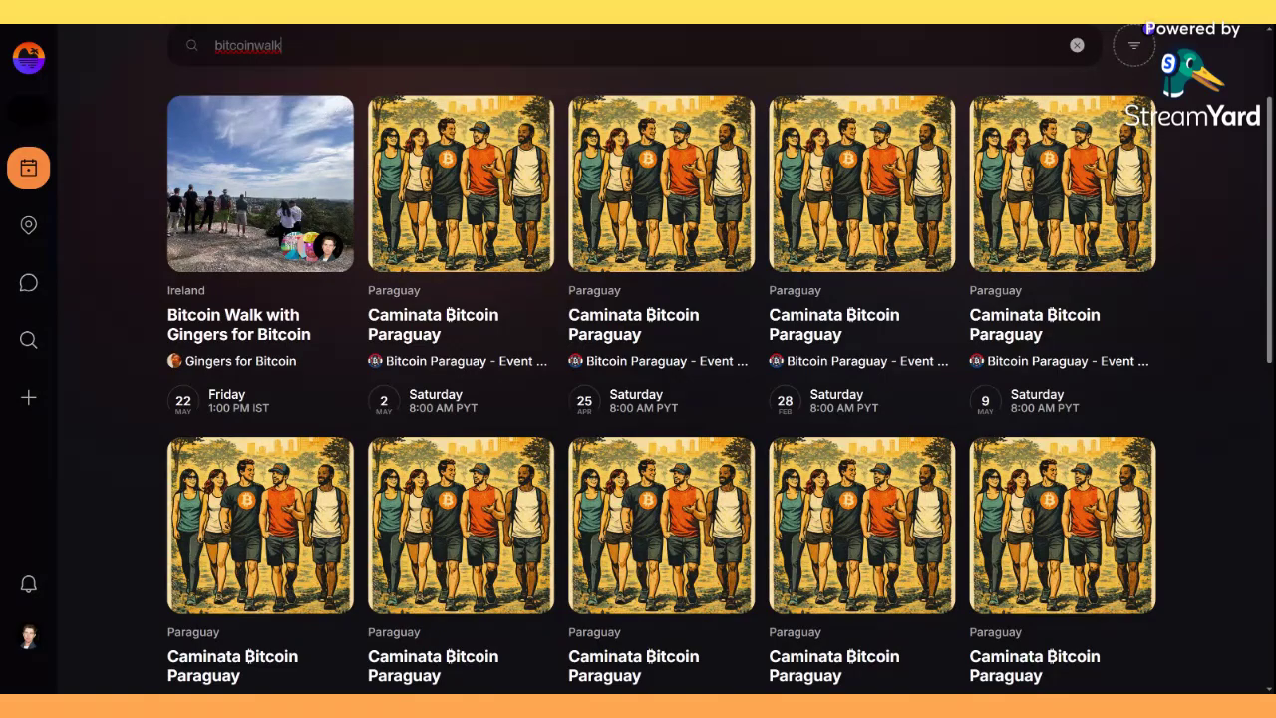
{"action": "scroll", "coordinate": [562, 437], "scroll_direction": "down", "scroll_amount": 3}
{"action": "scroll", "coordinate": [563, 446], "scroll_direction": "down", "scroll_amount": 4}
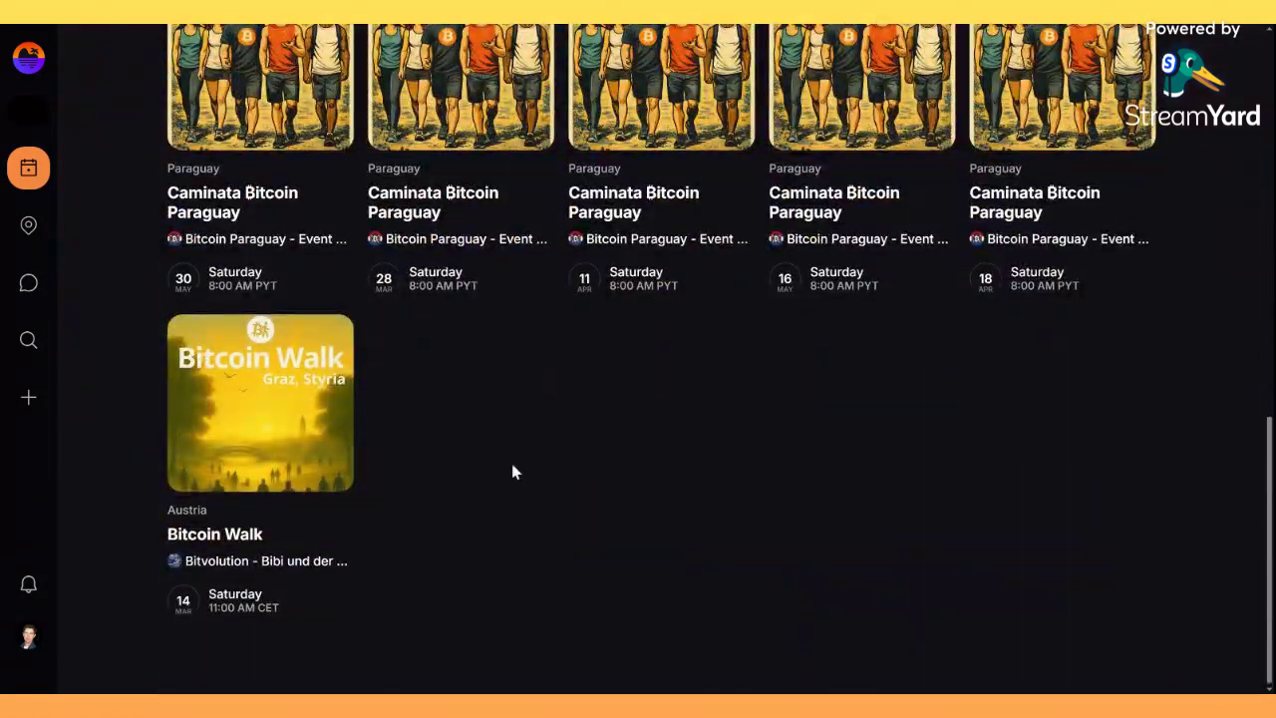
{"action": "scroll", "coordinate": [511, 472], "scroll_direction": "up", "scroll_amount": 8}
{"action": "scroll", "coordinate": [511, 463], "scroll_direction": "up", "scroll_amount": 2}
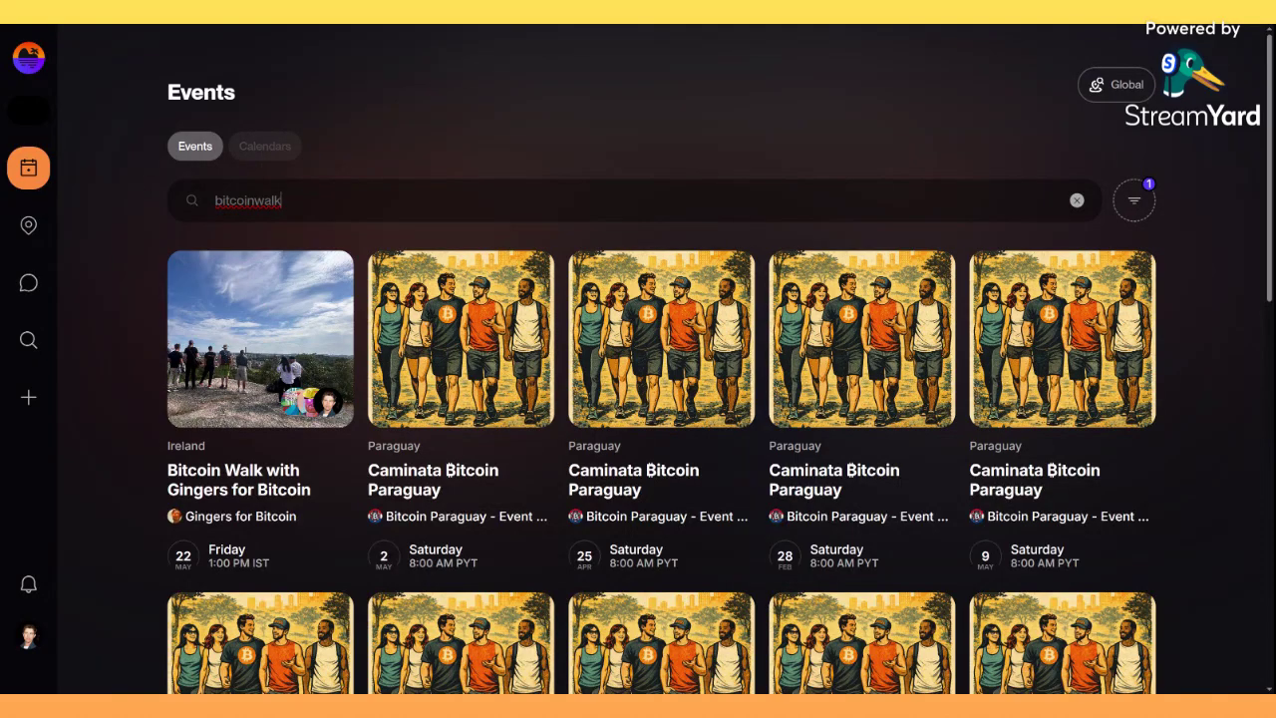
{"action": "left_click_drag", "start_coordinate": [254, 201], "coordinate": [190, 203]}
Shorten the search to 'walk', browse the results, and open the Graz Bitcoin Walk event.
{"action": "key", "text": "BackSpace"}
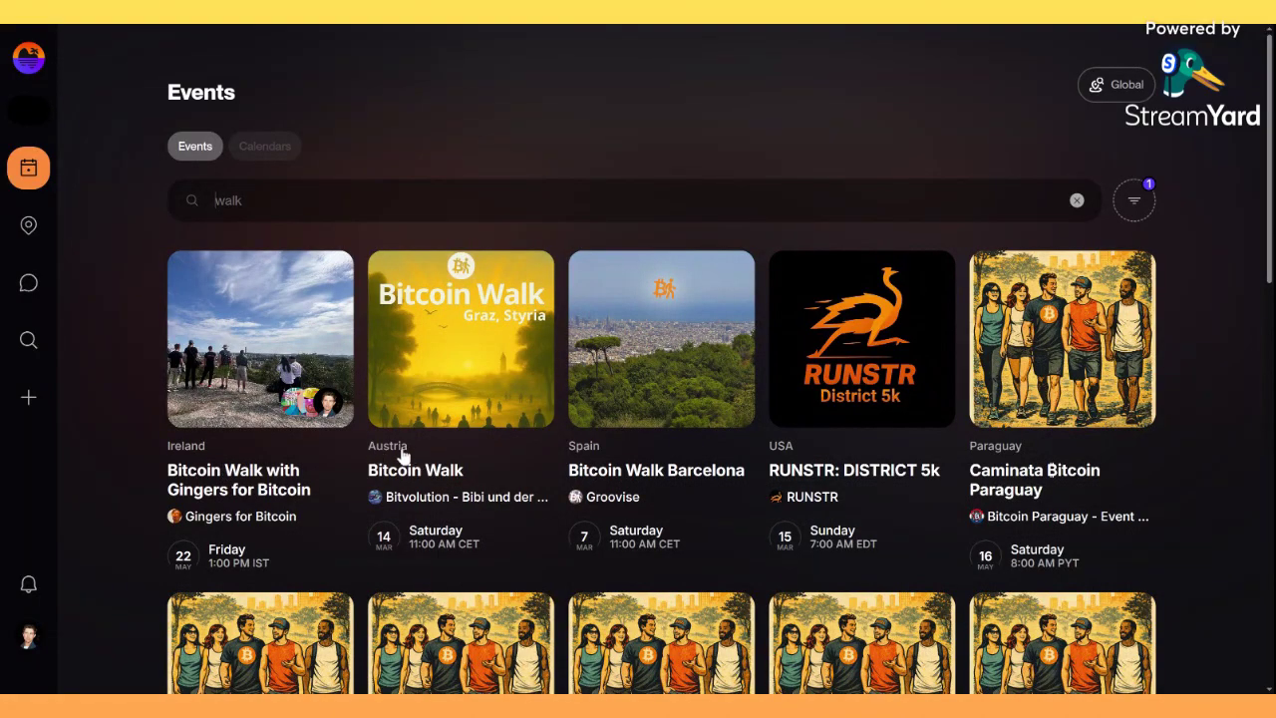
{"action": "scroll", "coordinate": [404, 456], "scroll_direction": "down", "scroll_amount": 8}
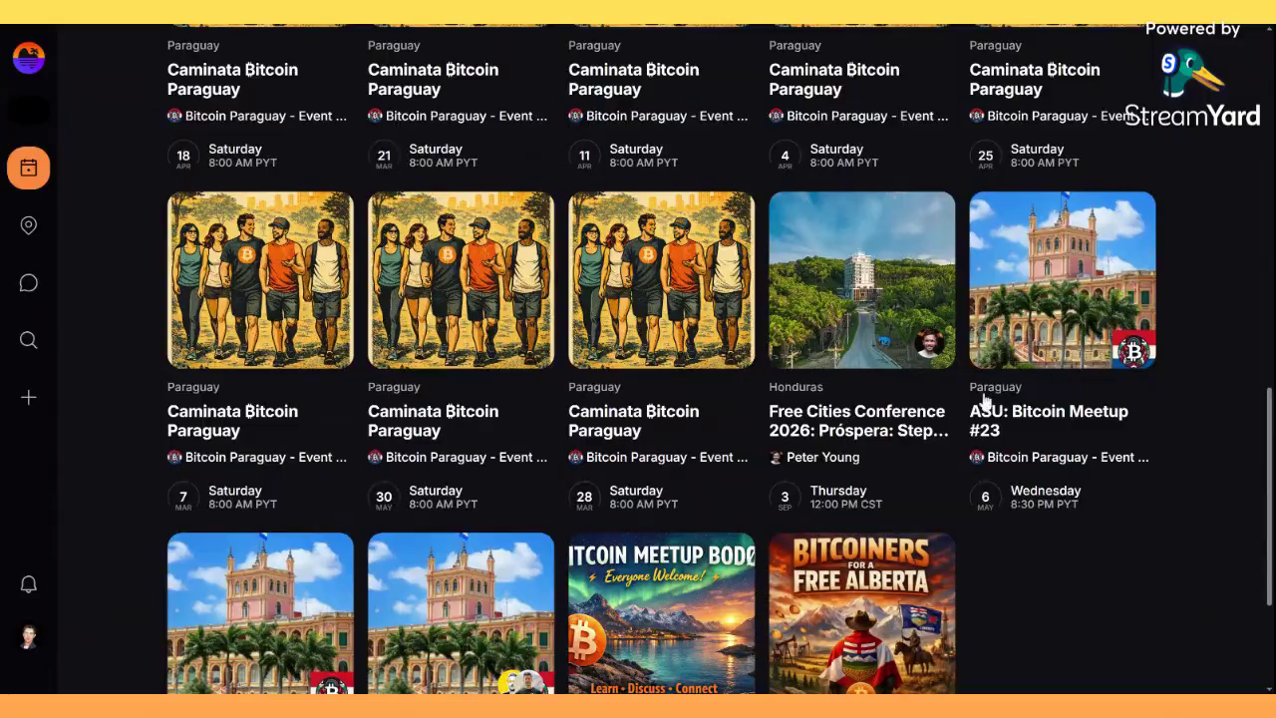
{"action": "scroll", "coordinate": [1042, 440], "scroll_direction": "down", "scroll_amount": 2}
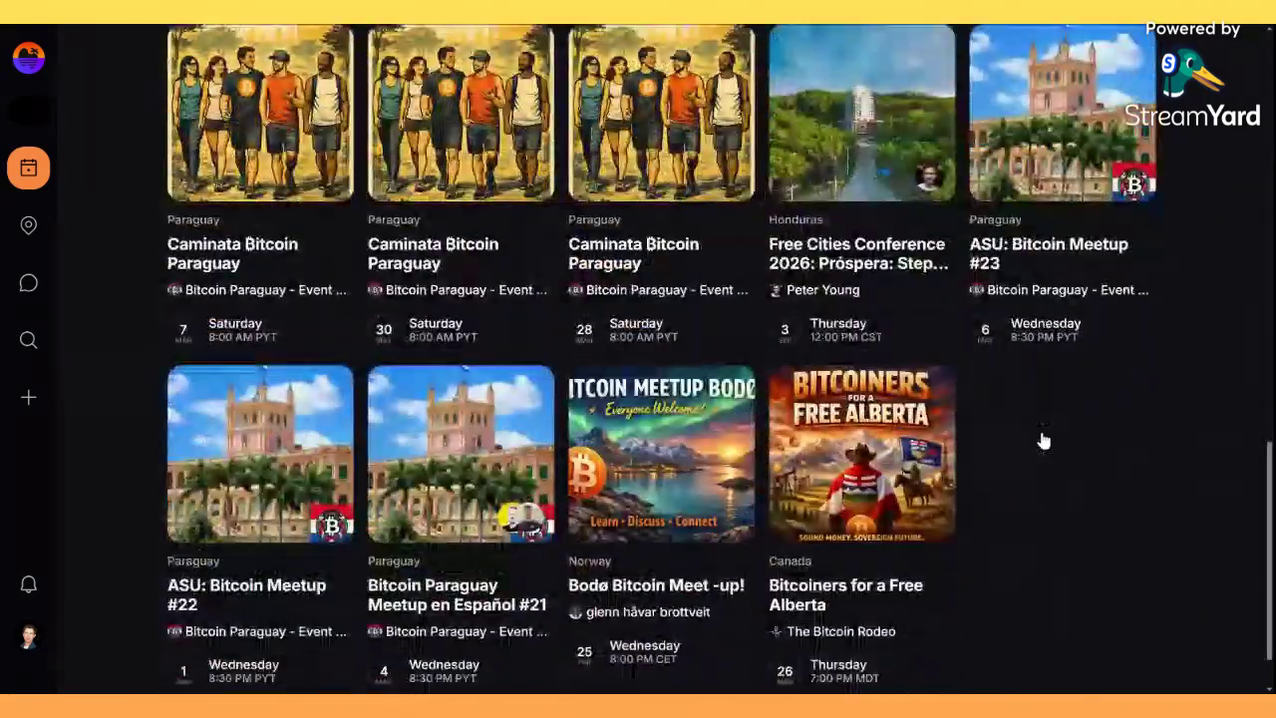
{"action": "scroll", "coordinate": [864, 491], "scroll_direction": "up", "scroll_amount": 10}
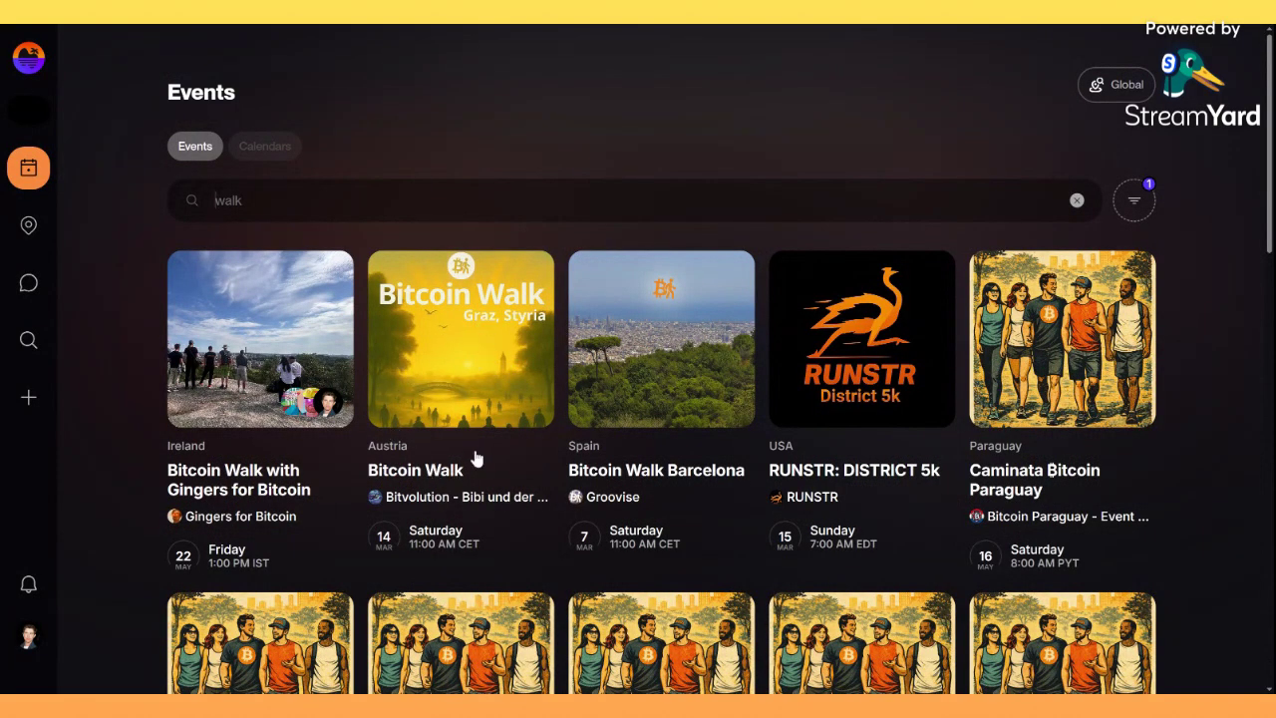
{"action": "left_click", "coordinate": [408, 469]}
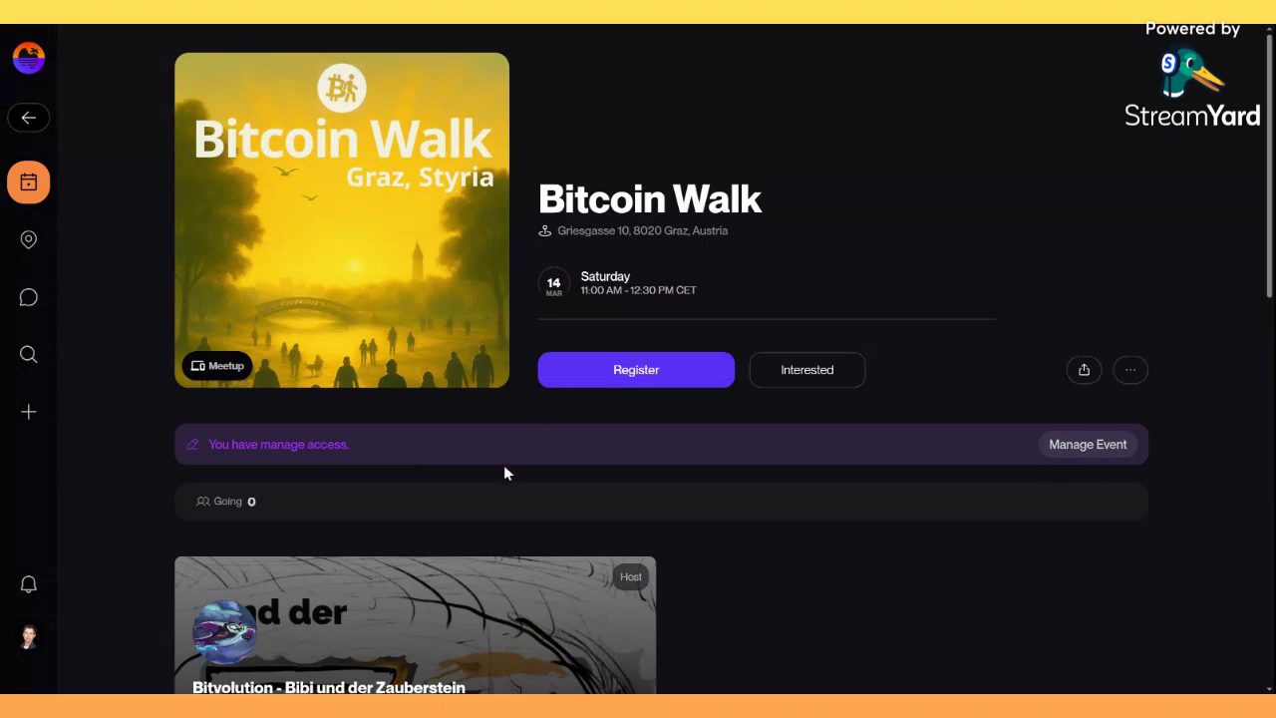
{"action": "scroll", "coordinate": [504, 468], "scroll_direction": "down", "scroll_amount": 3}
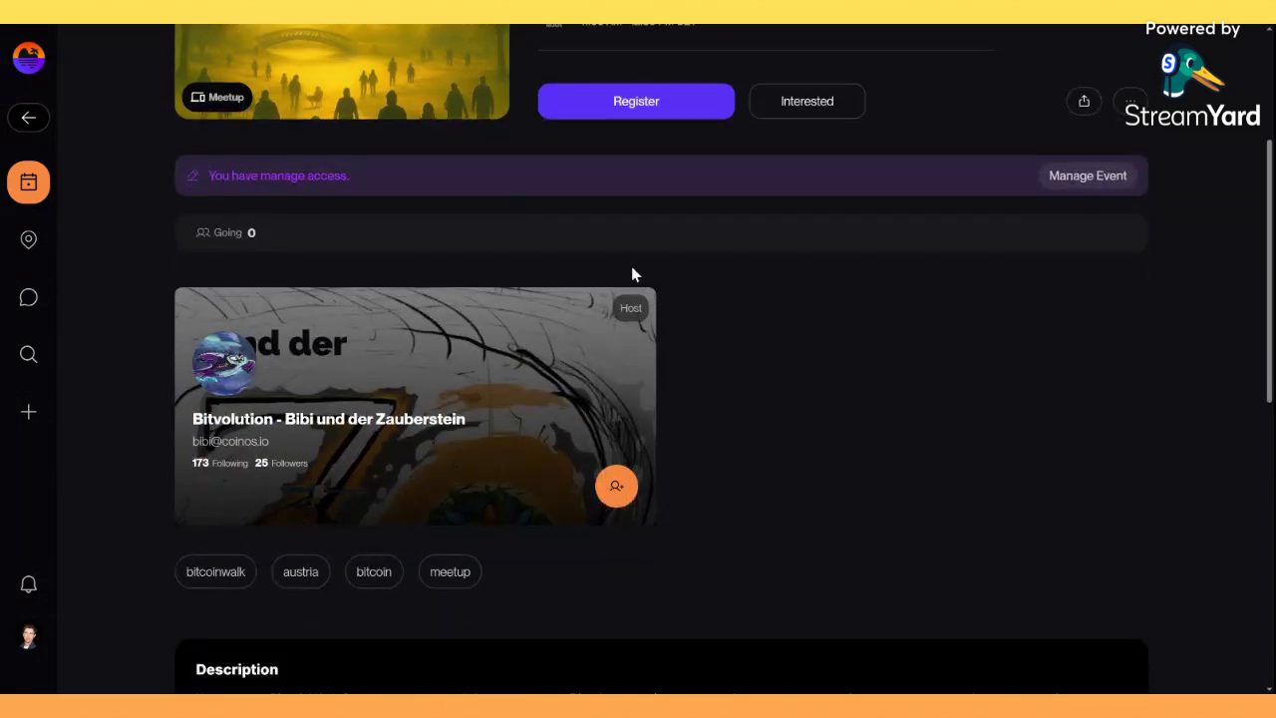
{"action": "scroll", "coordinate": [631, 269], "scroll_direction": "up", "scroll_amount": 3}
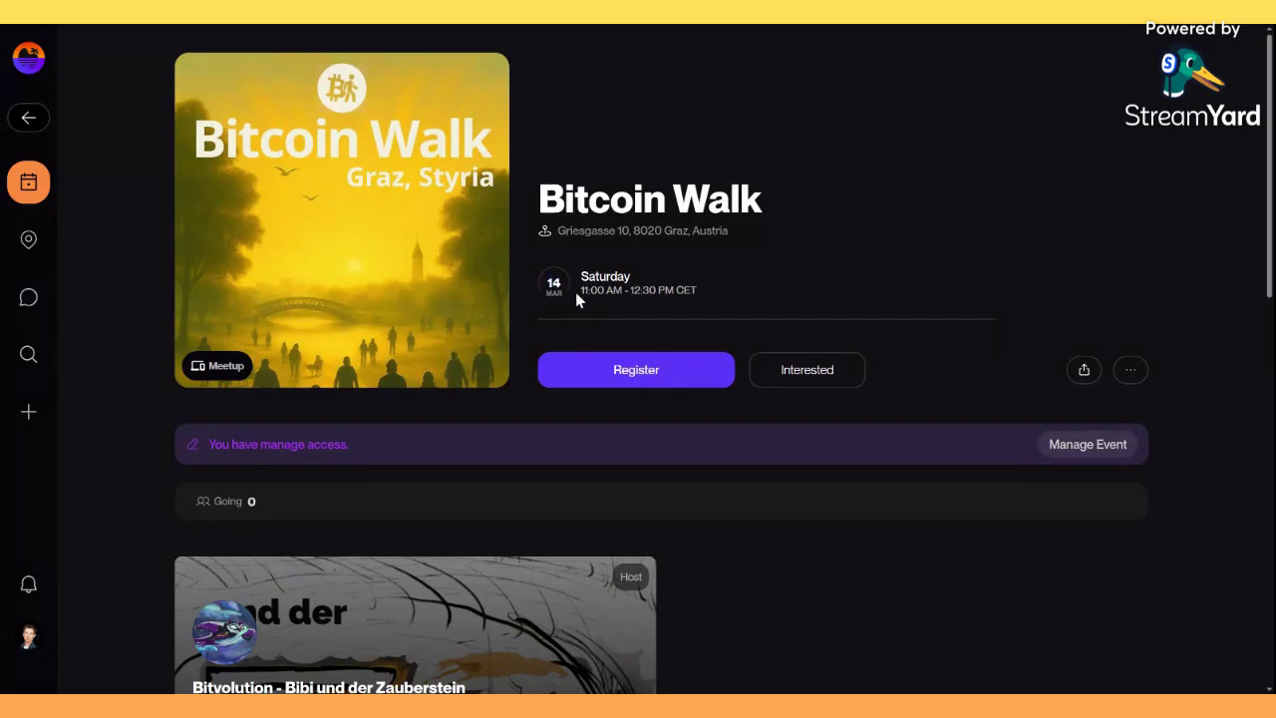
{"action": "left_click", "coordinate": [638, 375]}
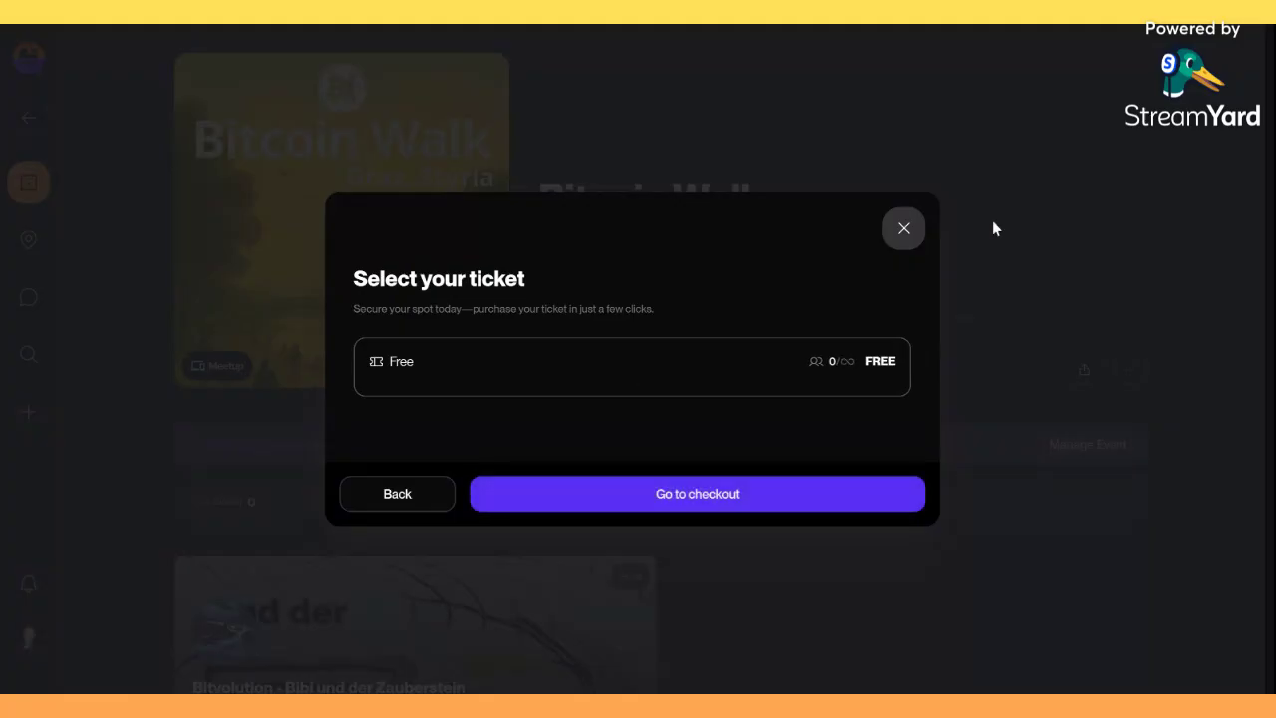
{"action": "left_click", "coordinate": [904, 231]}
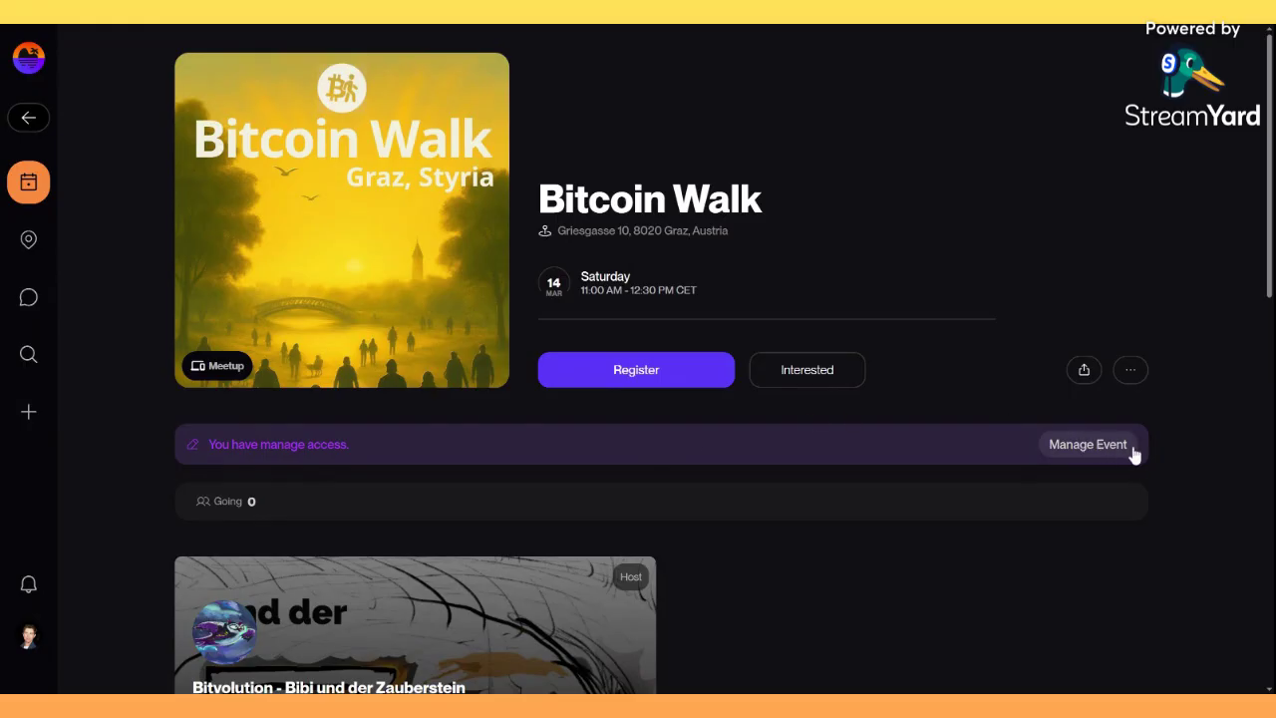
Open Manage Event for the Bitcoin Walk and scroll down to its Options.
{"action": "left_click", "coordinate": [1081, 449]}
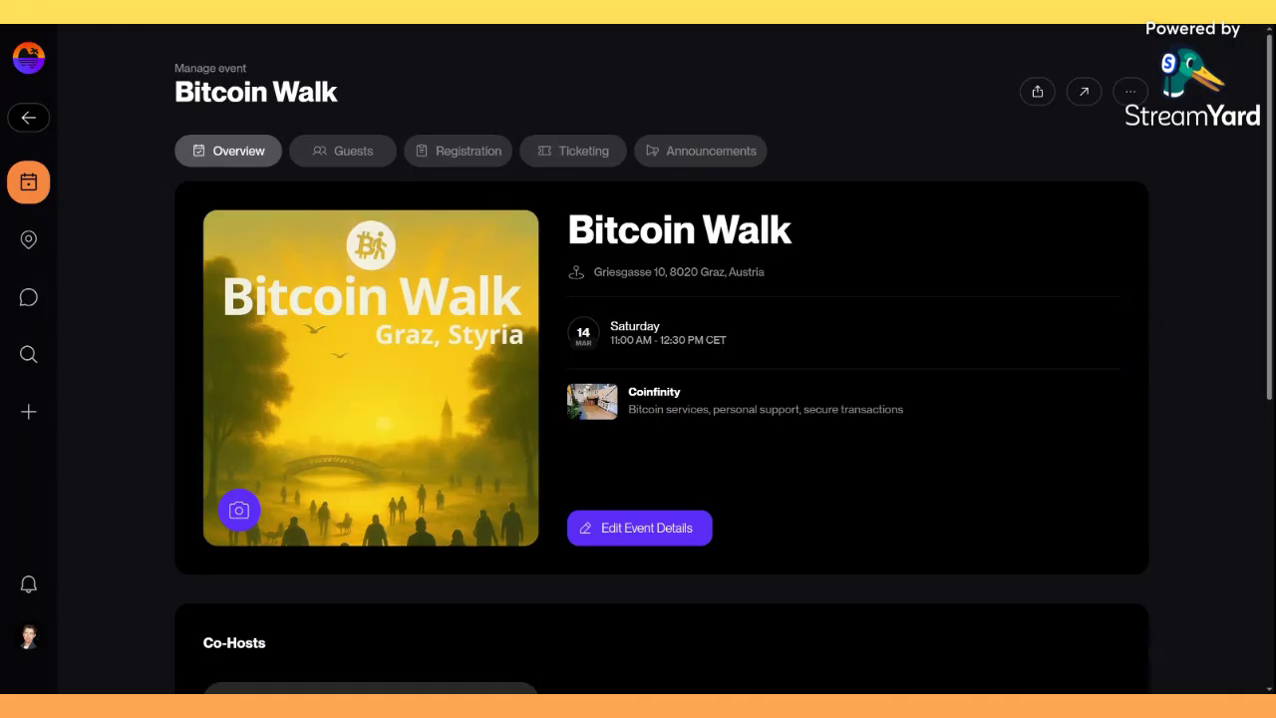
{"action": "scroll", "coordinate": [786, 532], "scroll_direction": "down", "scroll_amount": 5}
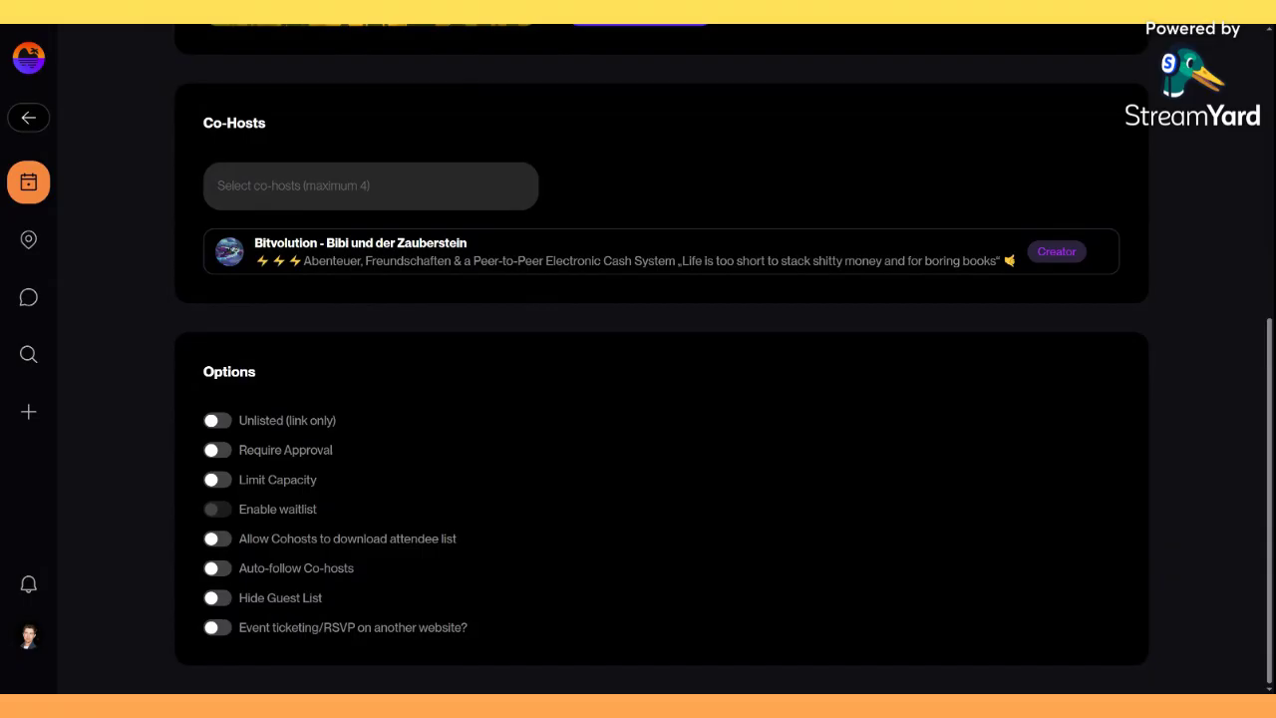
{"action": "left_click_drag", "start_coordinate": [332, 598], "coordinate": [236, 599]}
{"action": "left_click", "coordinate": [236, 599]}
Toggle Hide Guest List on and off twice, leaving it off.
{"action": "left_click", "coordinate": [219, 600]}
{"action": "left_click", "coordinate": [218, 602]}
{"action": "left_click", "coordinate": [223, 607]}
{"action": "left_click", "coordinate": [223, 606]}
Open the account menu, dismiss it, and bring it up again.
{"action": "left_click", "coordinate": [28, 638]}
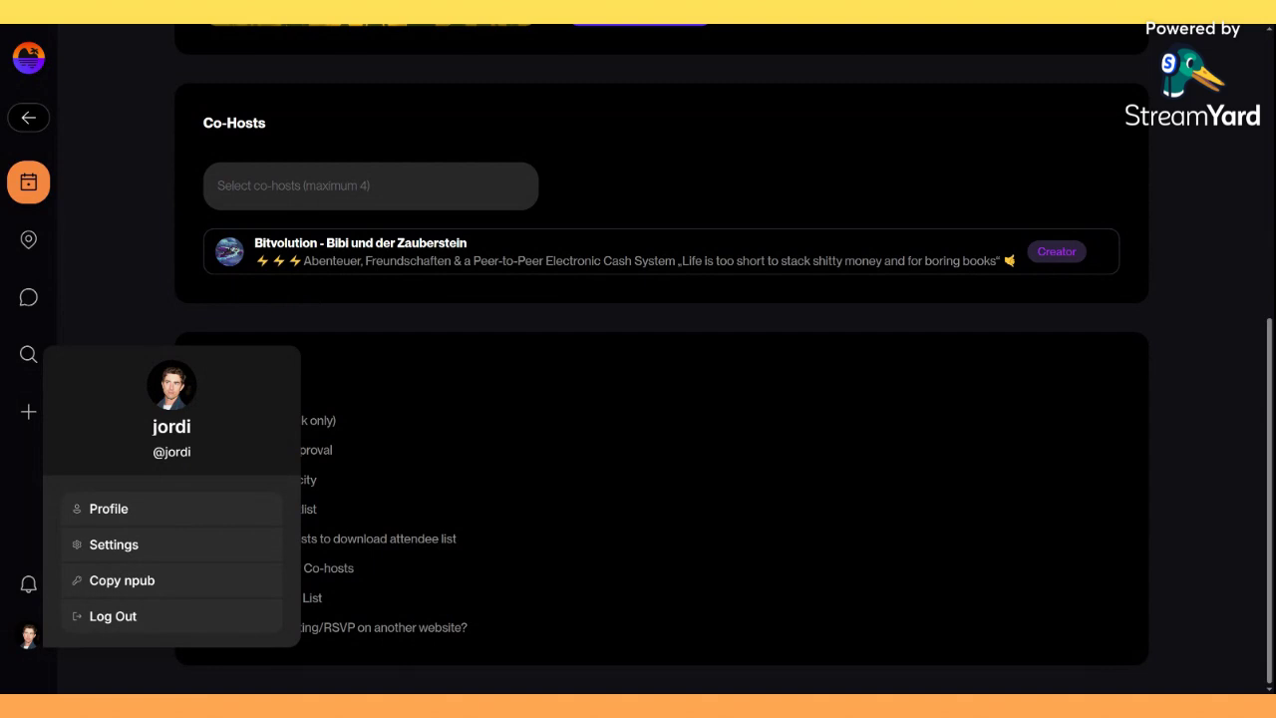
{"action": "left_click", "coordinate": [395, 357]}
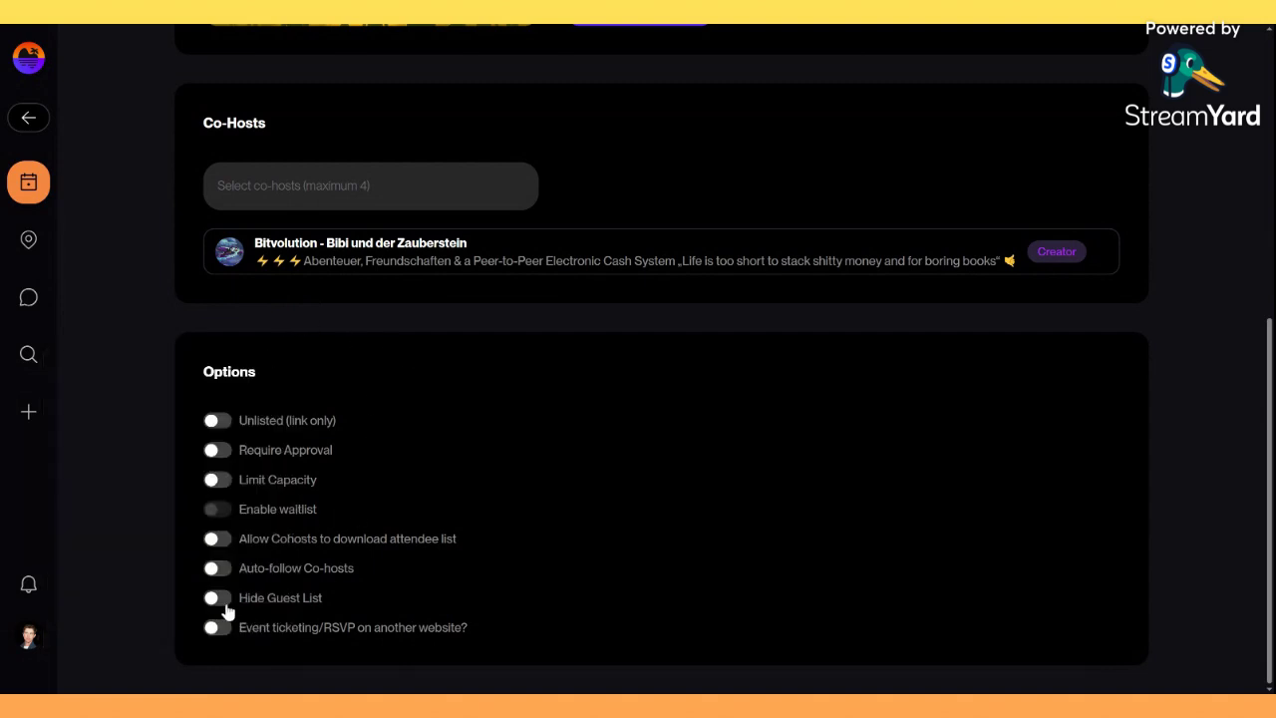
{"action": "left_click", "coordinate": [30, 639]}
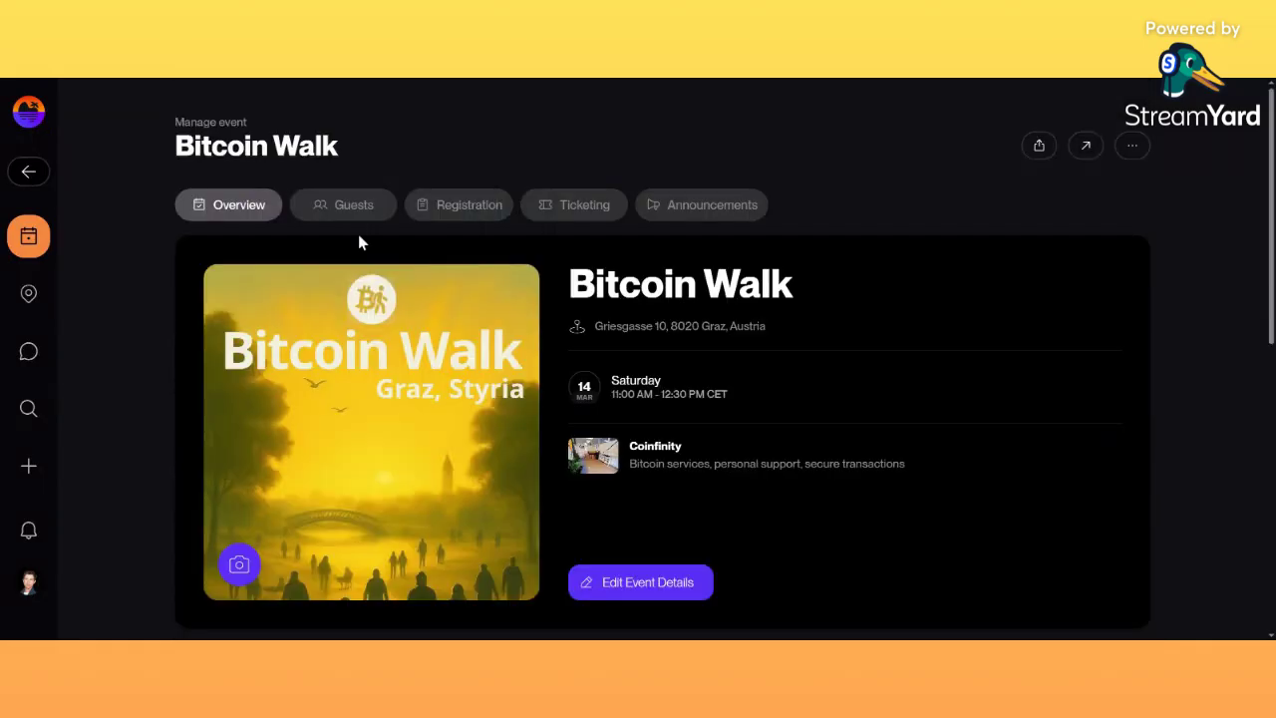
Return to the public Graz Bitcoin Walk page and scroll through its description and discussion.
{"action": "left_click", "coordinate": [30, 171]}
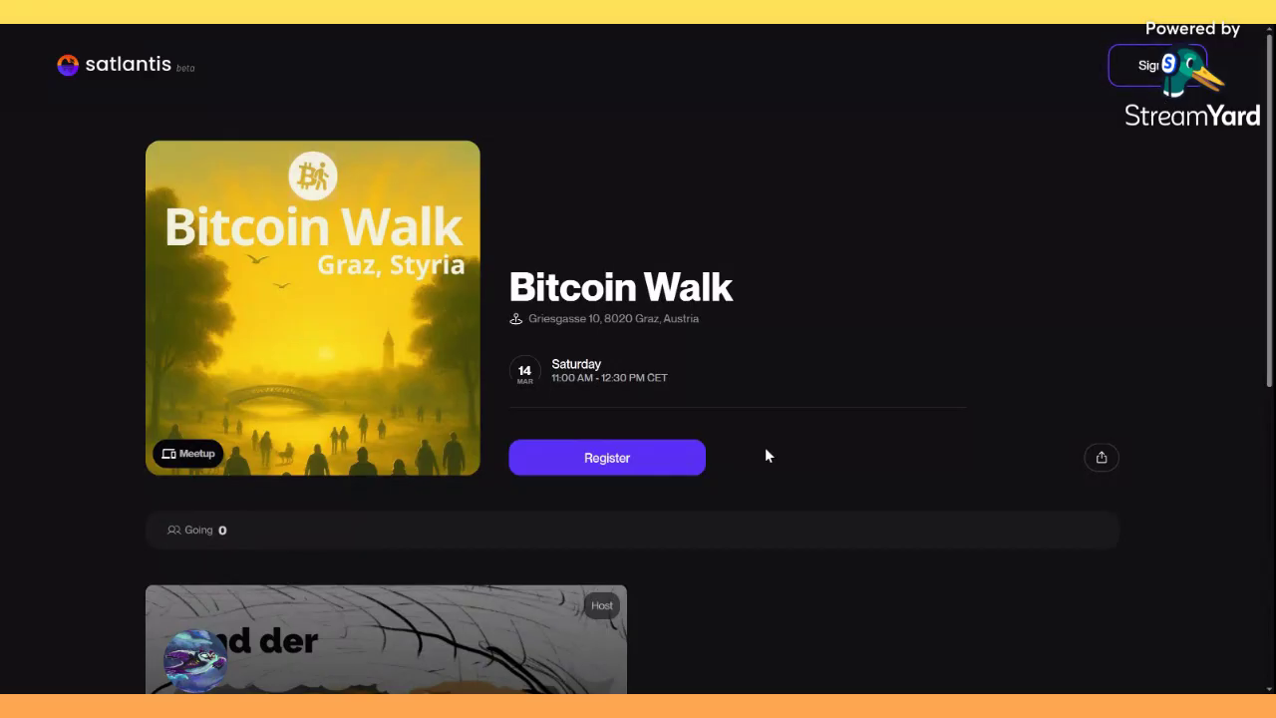
{"action": "scroll", "coordinate": [672, 371], "scroll_direction": "down", "scroll_amount": 4}
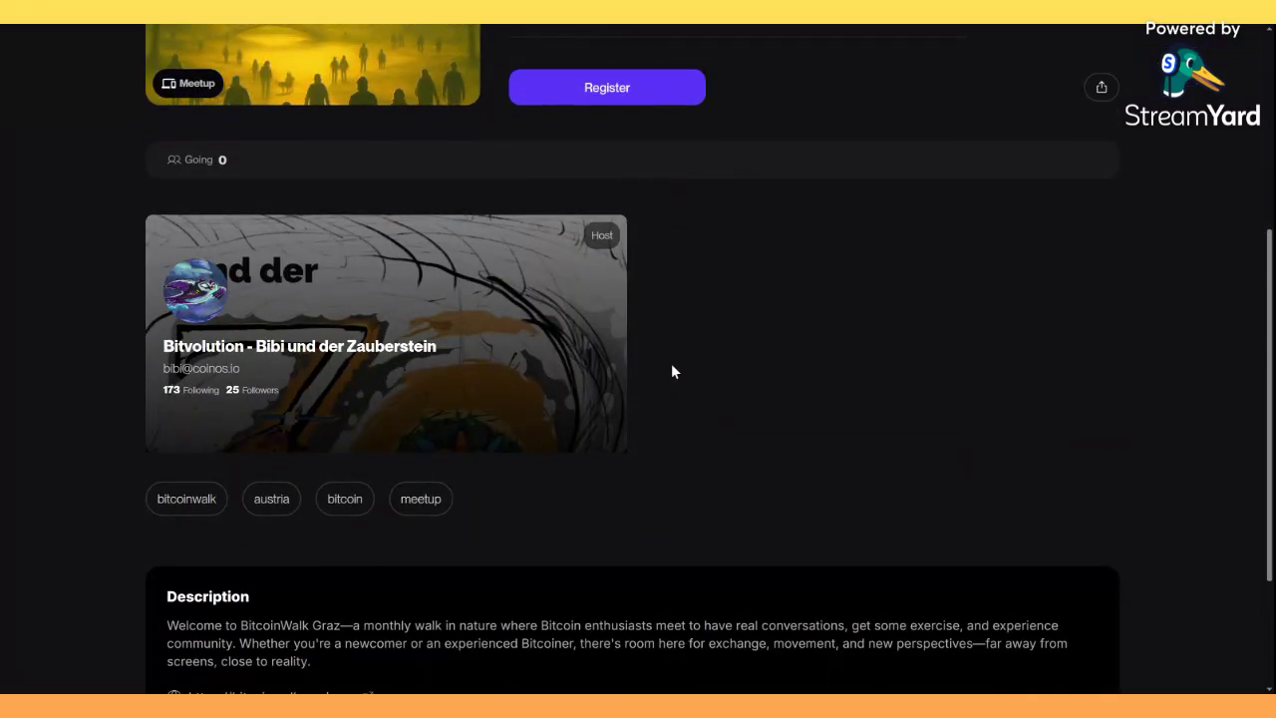
{"action": "scroll", "coordinate": [671, 372], "scroll_direction": "down", "scroll_amount": 2}
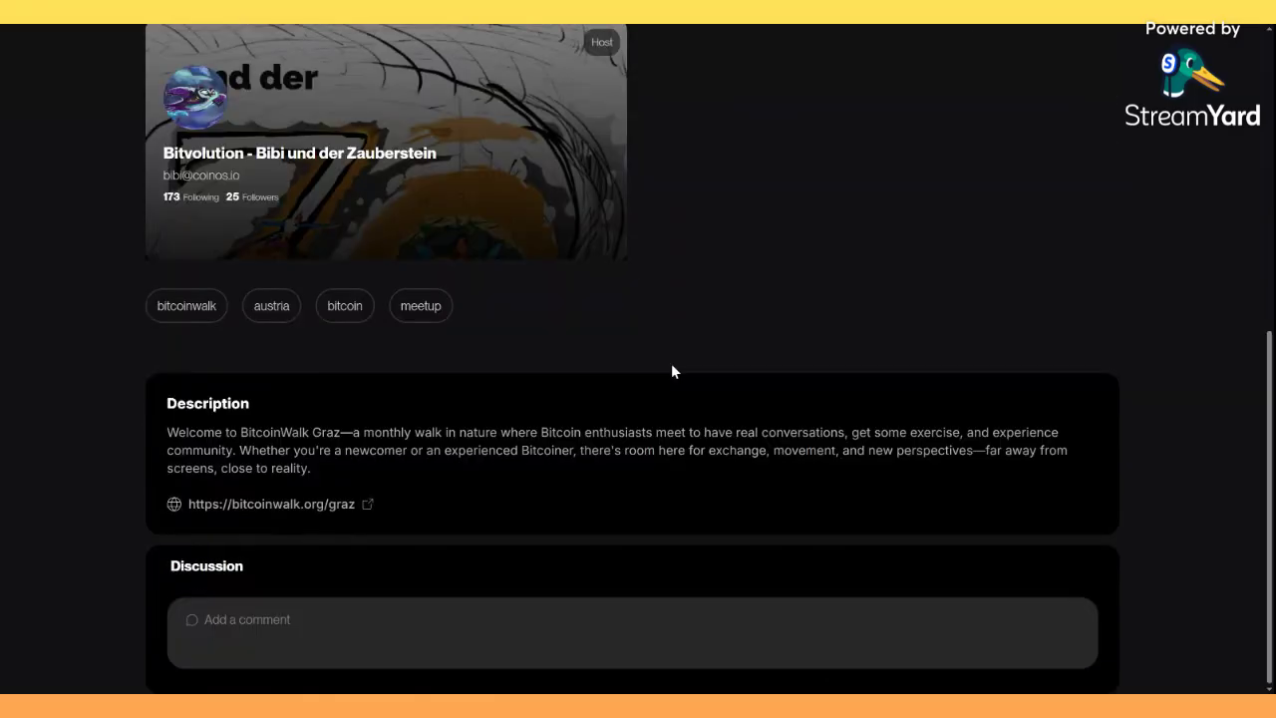
{"action": "scroll", "coordinate": [670, 372], "scroll_direction": "up", "scroll_amount": 6}
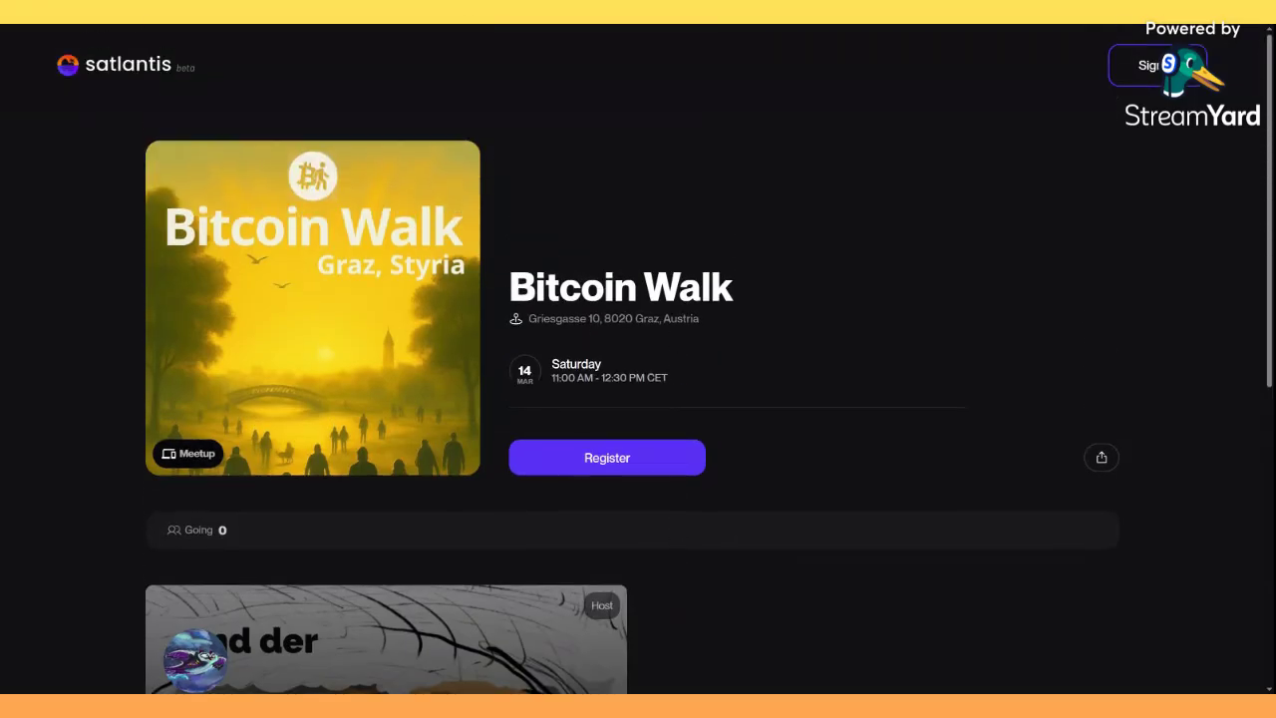
Begin registration for the Graz Bitcoin Walk and select the Free ticket.
{"action": "left_click", "coordinate": [632, 470]}
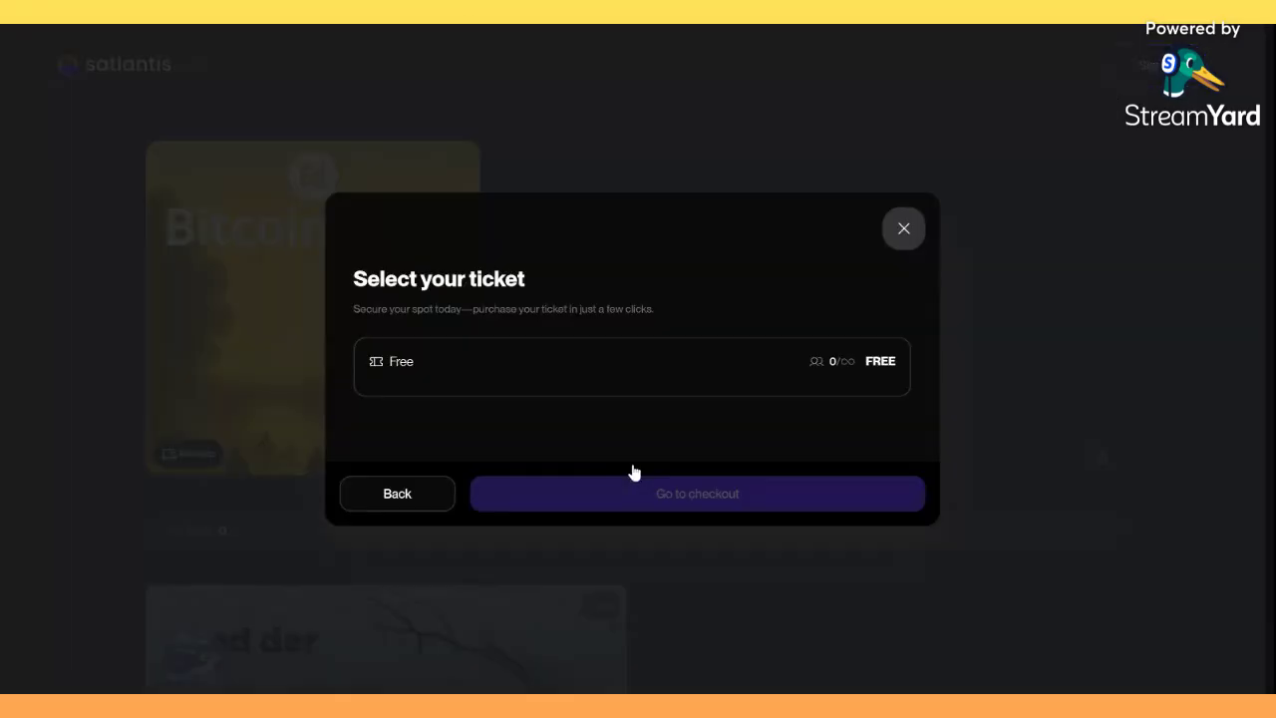
{"action": "left_click", "coordinate": [675, 365]}
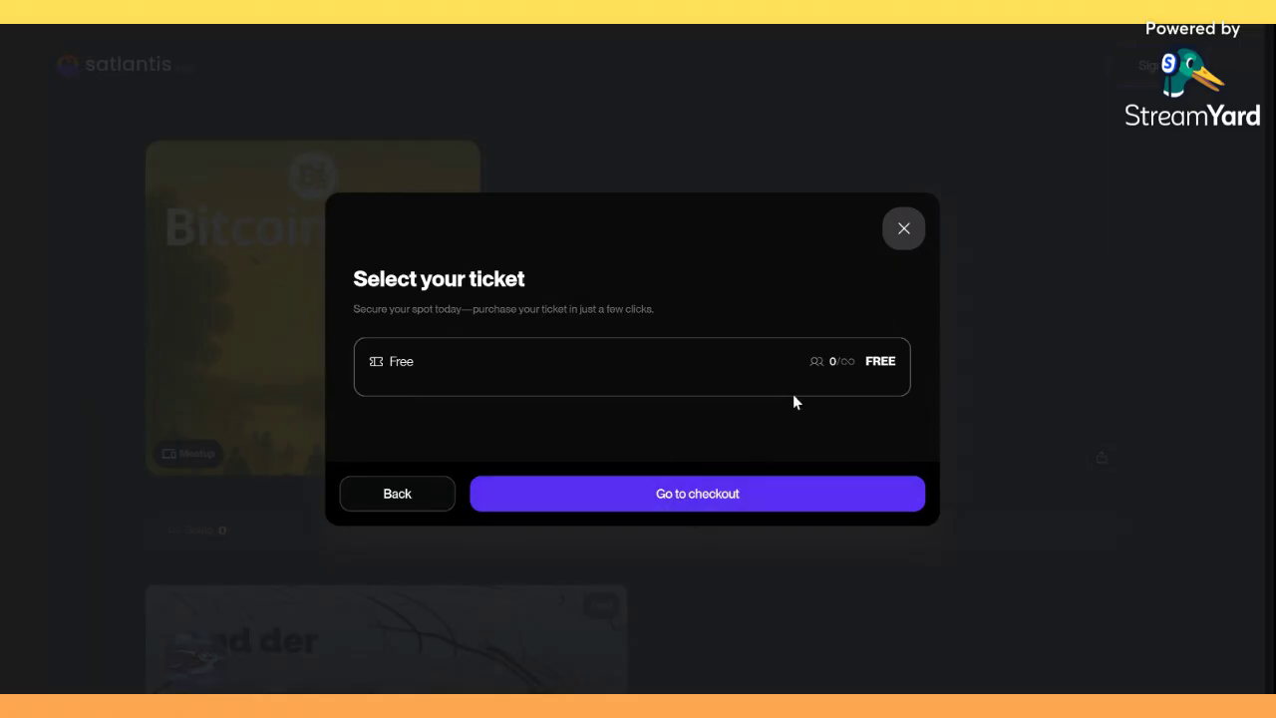
Go to checkout and enter test text in the Name and Email fields.
{"action": "left_click", "coordinate": [711, 505]}
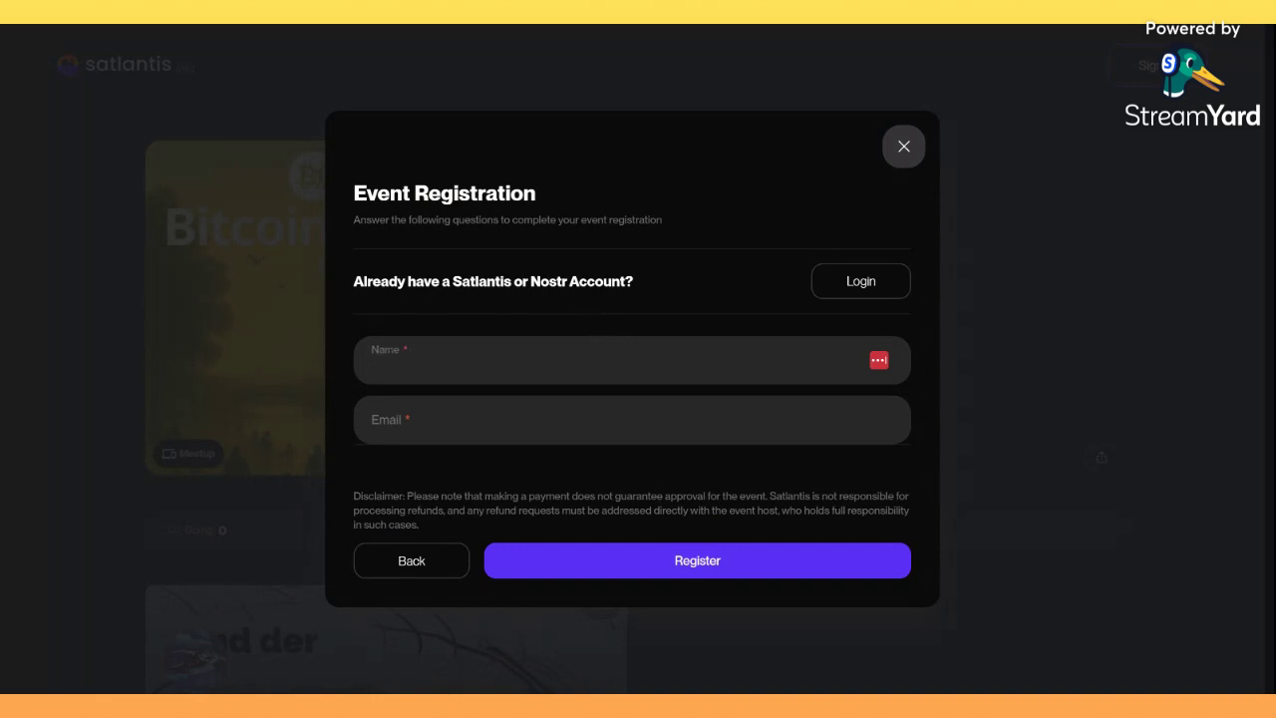
{"action": "type", "text": "jasdfjklñfsadkjafdjlkña"}
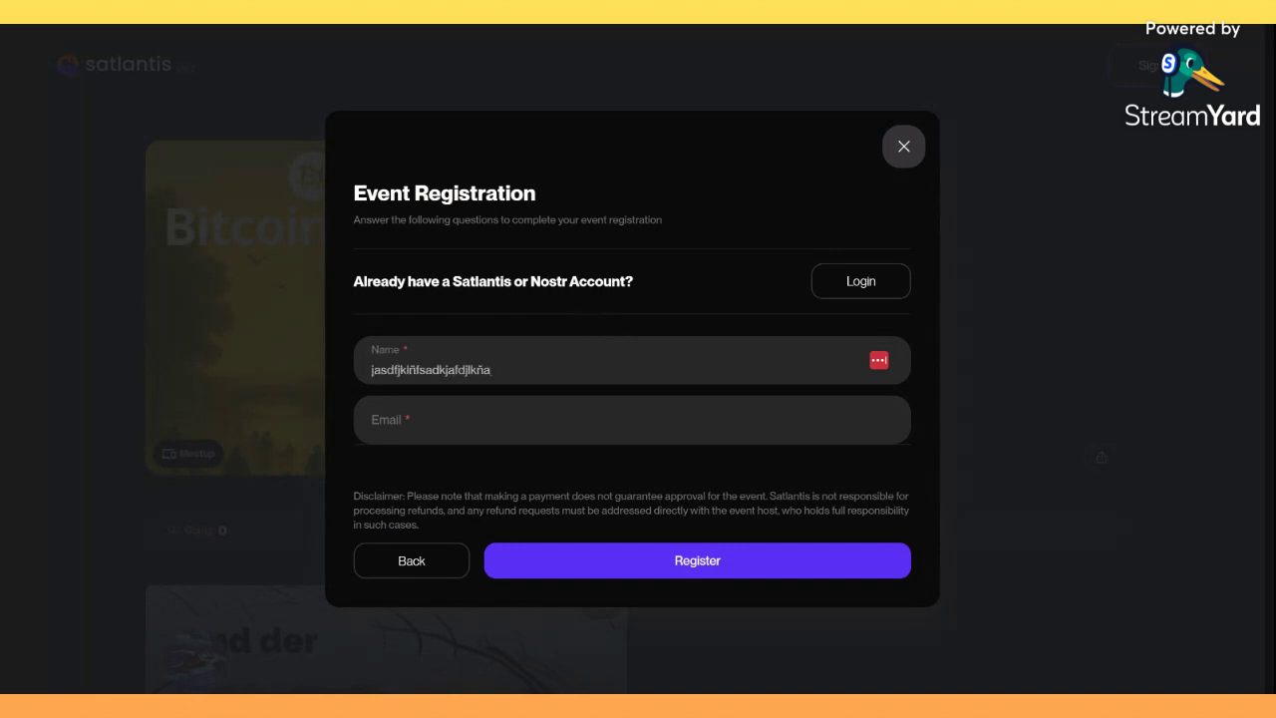
{"action": "left_click", "coordinate": [373, 428]}
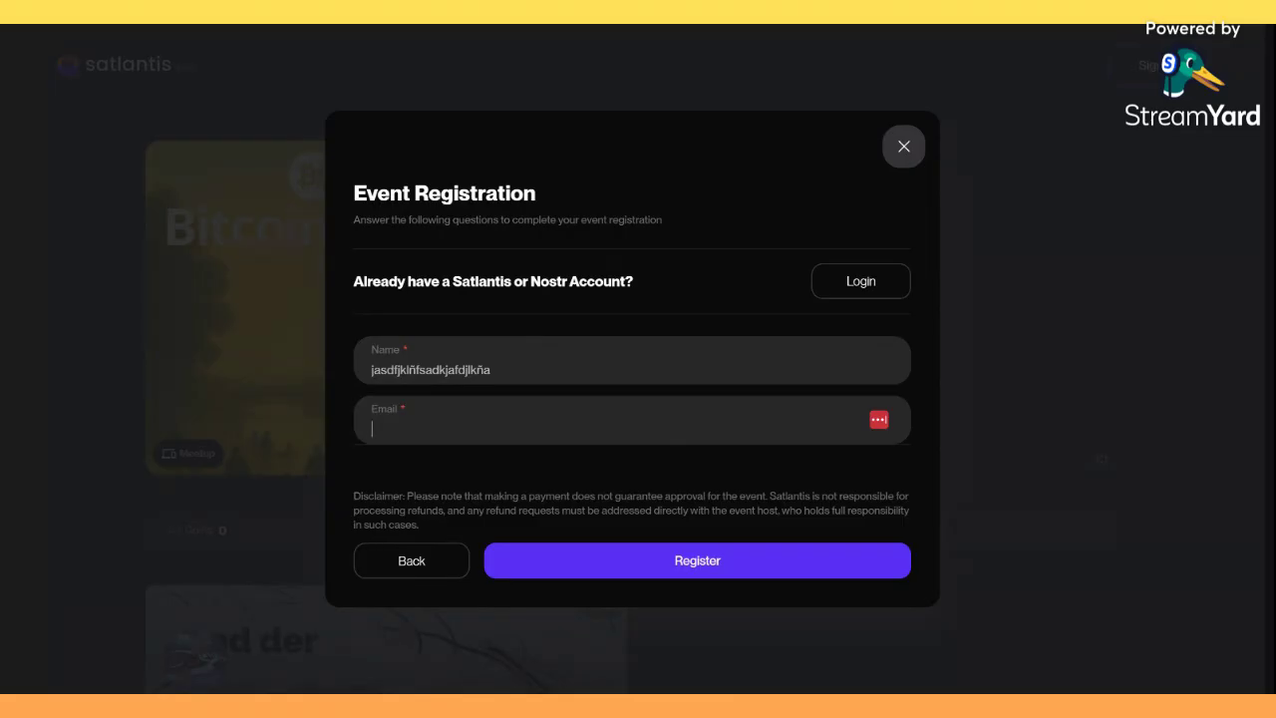
{"action": "type", "text": "sjsfdj"}
Clear the test entries from both the Email and Name fields.
{"action": "key", "text": "ctrl+a"}
{"action": "key", "text": "BackSpace"}
{"action": "key", "text": "shift+Tab"}
{"action": "key", "text": "BackSpace"}
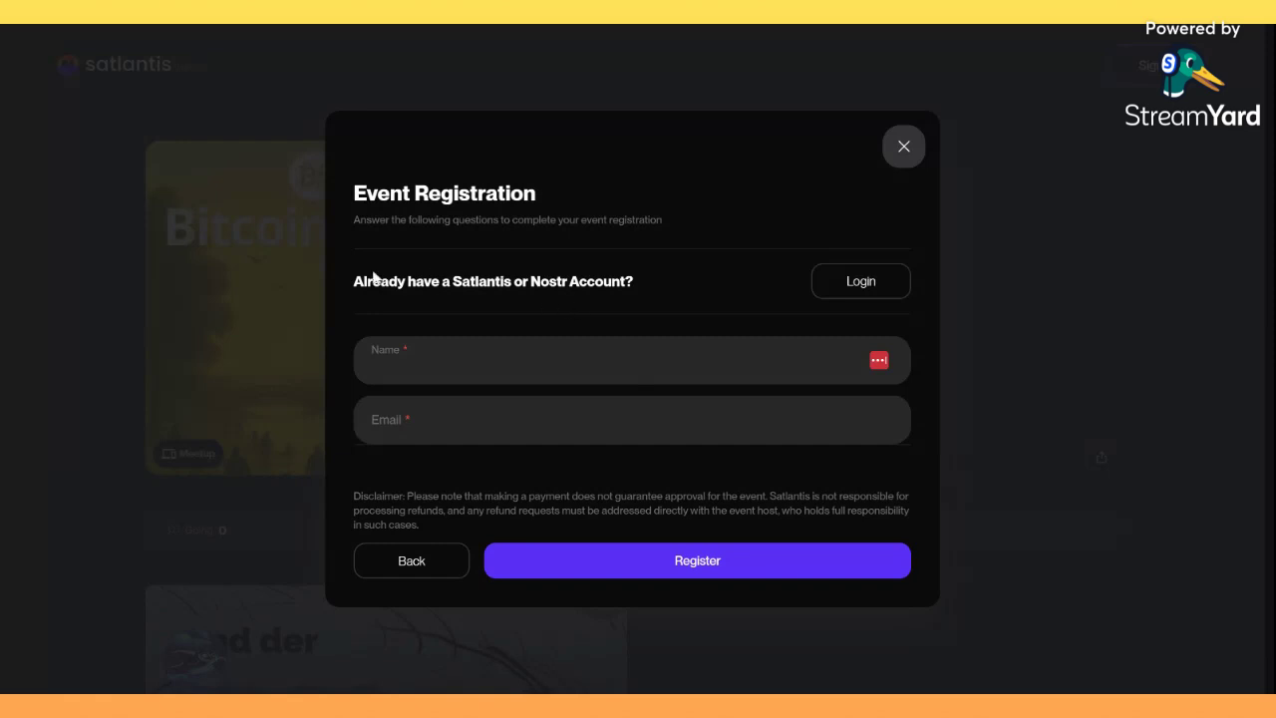
Choose Login for an existing Satlantis or Nostr account.
{"action": "left_click_drag", "start_coordinate": [349, 282], "coordinate": [653, 279]}
{"action": "left_click", "coordinate": [653, 279]}
{"action": "left_click", "coordinate": [862, 284]}
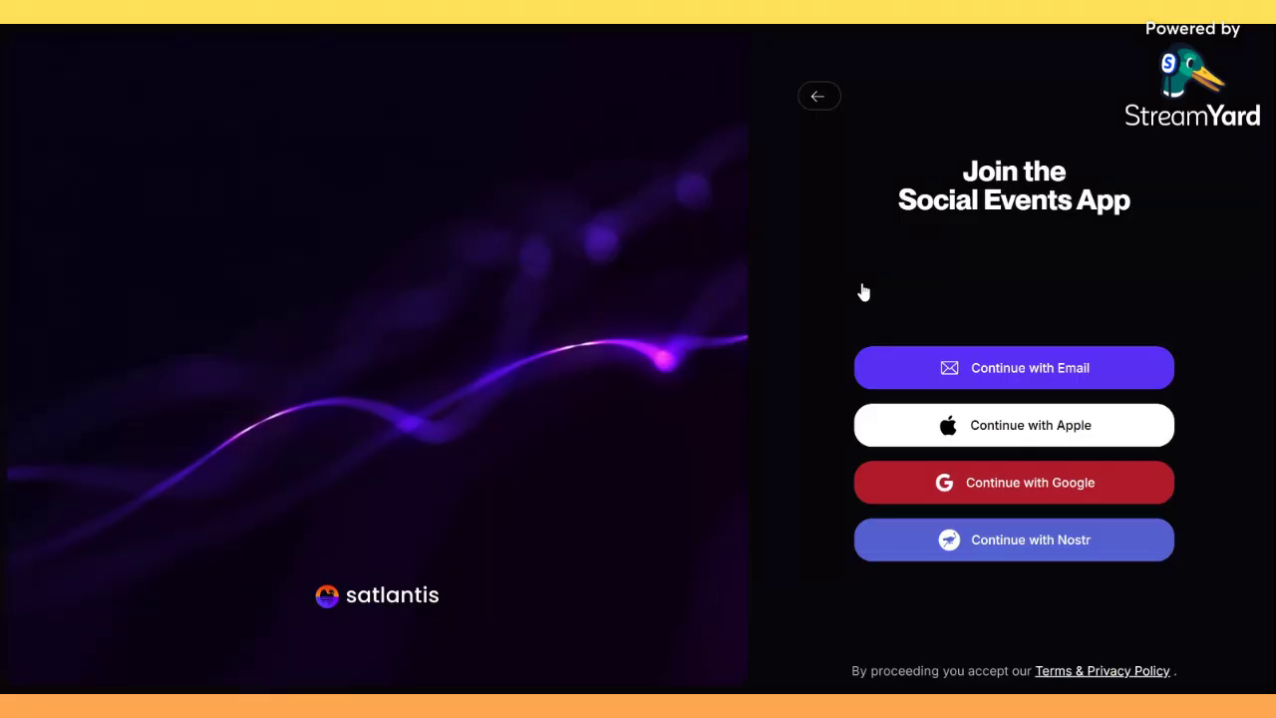
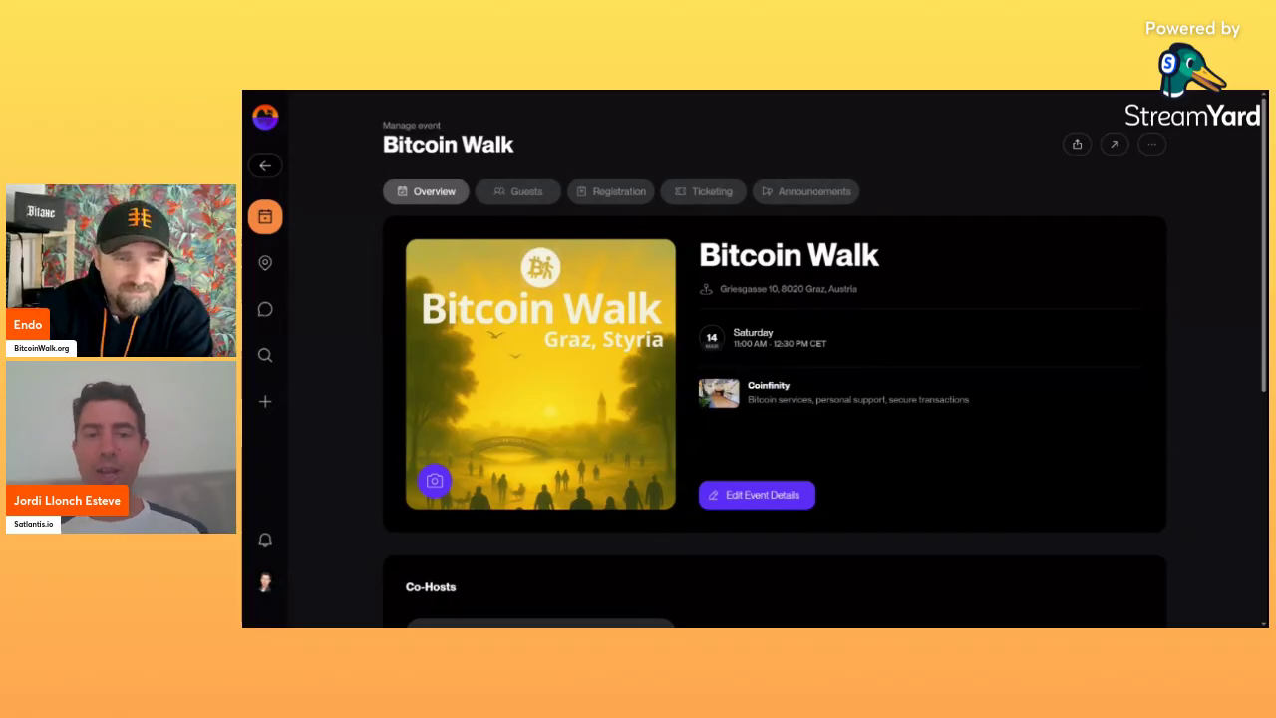
{"action": "scroll", "coordinate": [1103, 435], "scroll_direction": "down", "scroll_amount": 2}
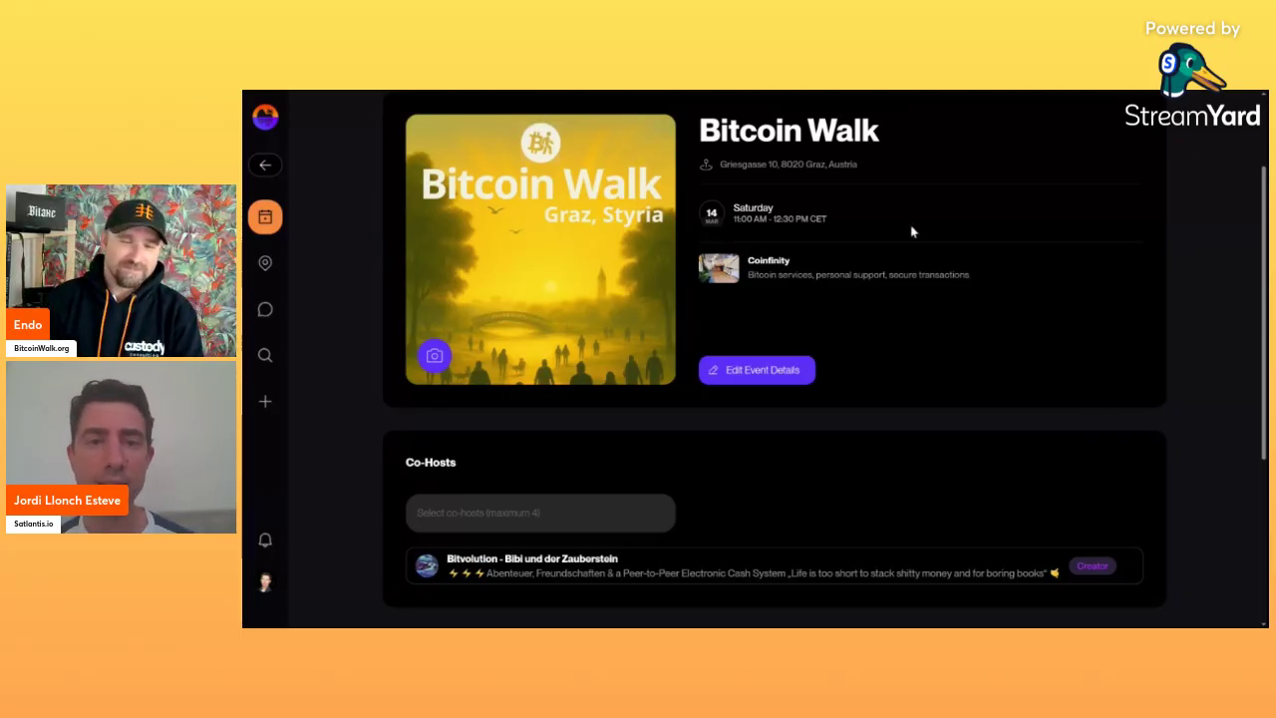
{"action": "scroll", "coordinate": [886, 337], "scroll_direction": "up", "scroll_amount": 2}
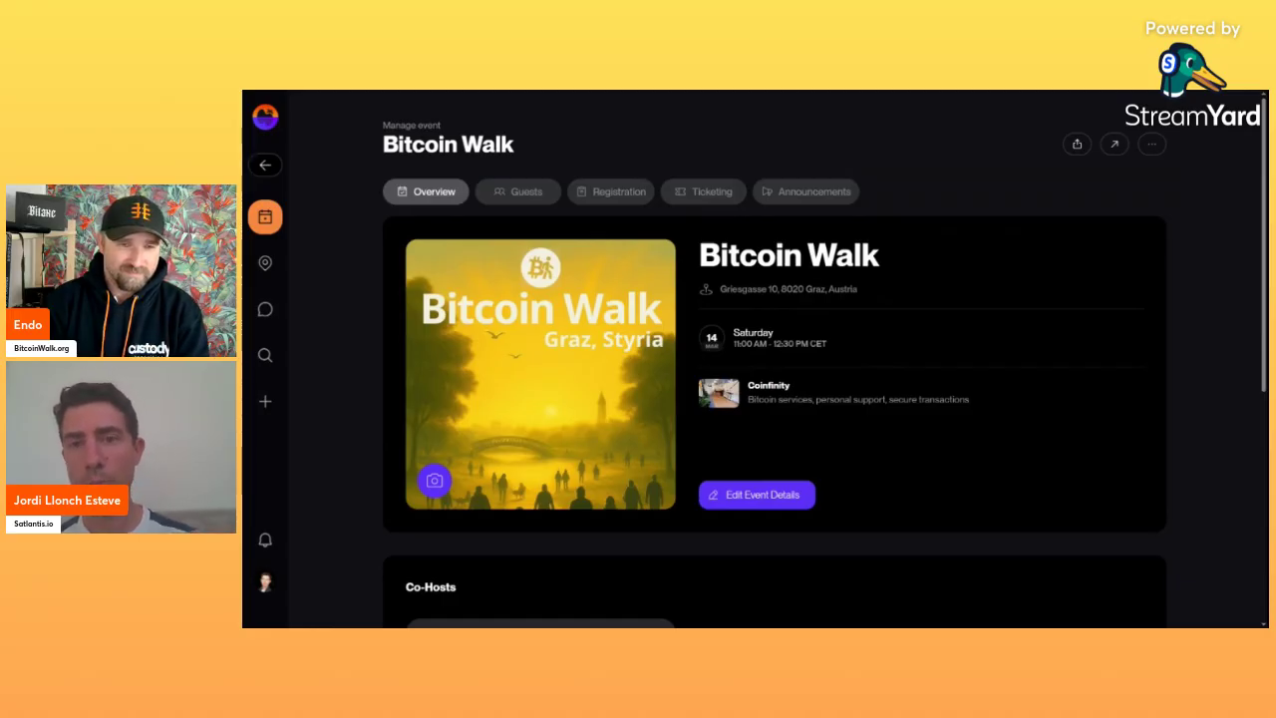
{"action": "scroll", "coordinate": [886, 368], "scroll_direction": "down", "scroll_amount": 5}
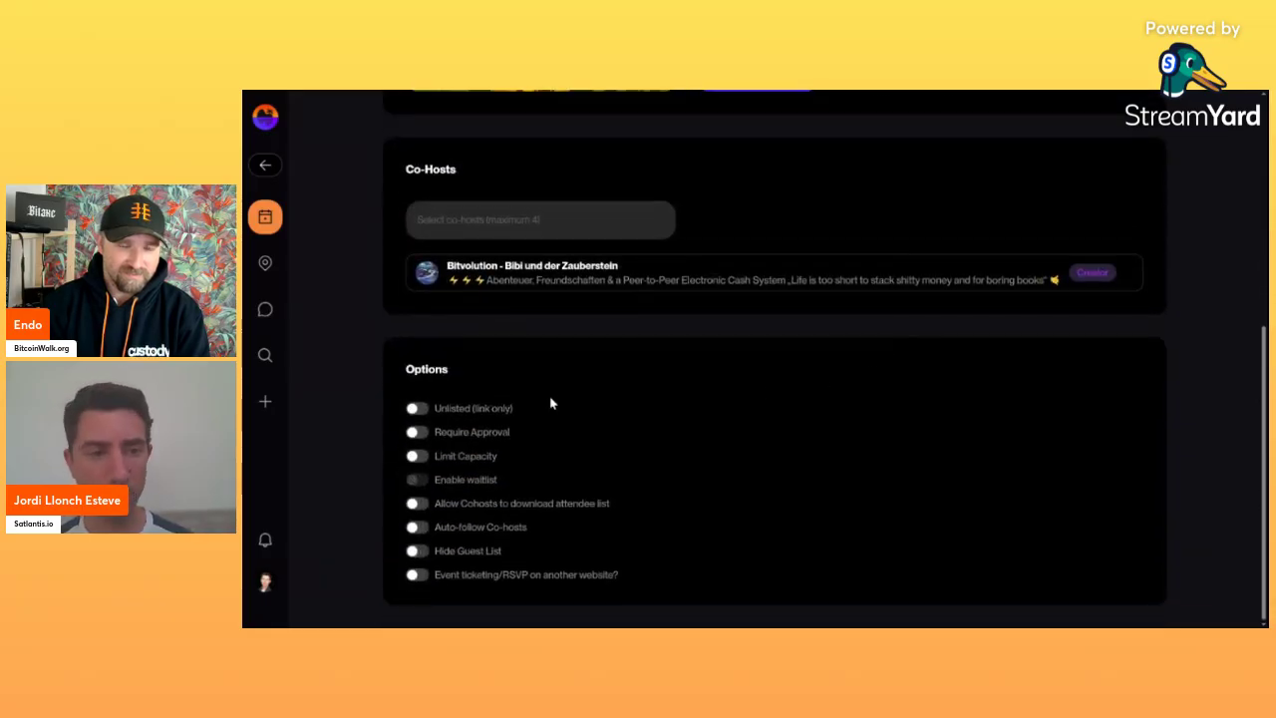
Enable ticketing/RSVP on another website, try 'telegram.com' and 'google form/' as the address, then leave it empty.
{"action": "left_click", "coordinate": [418, 575]}
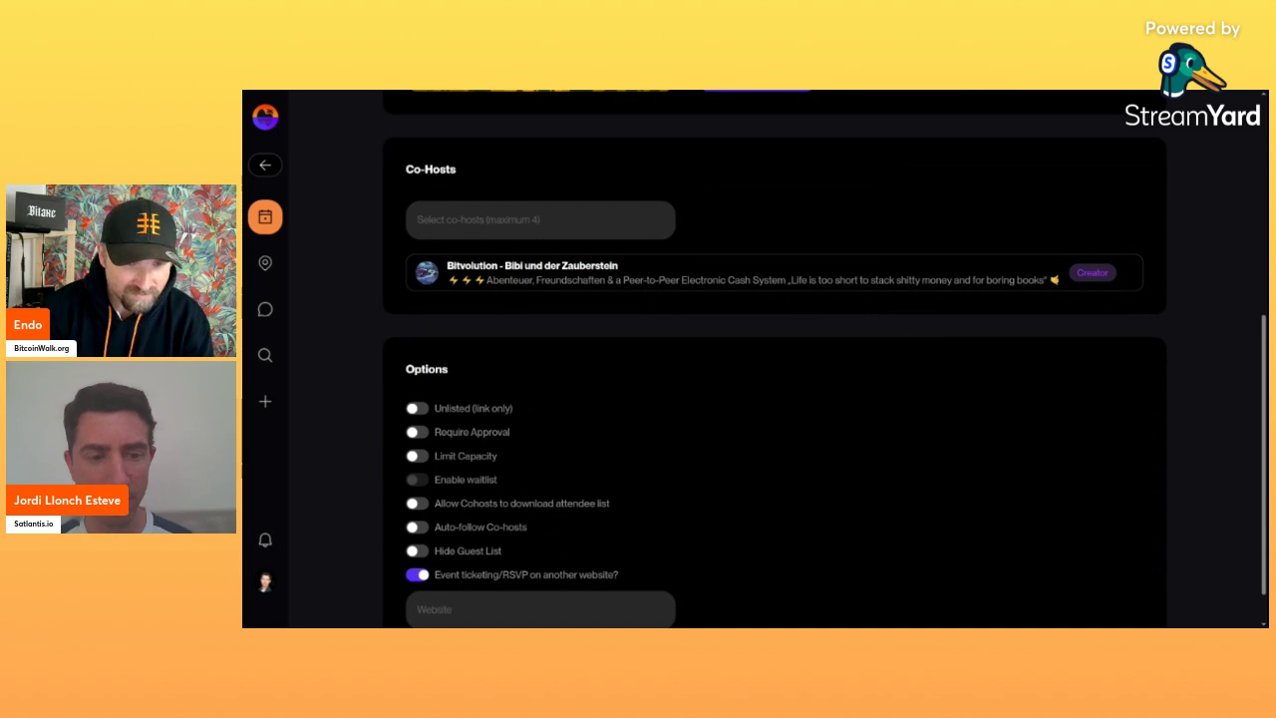
{"action": "scroll", "coordinate": [639, 569], "scroll_direction": "down", "scroll_amount": 1}
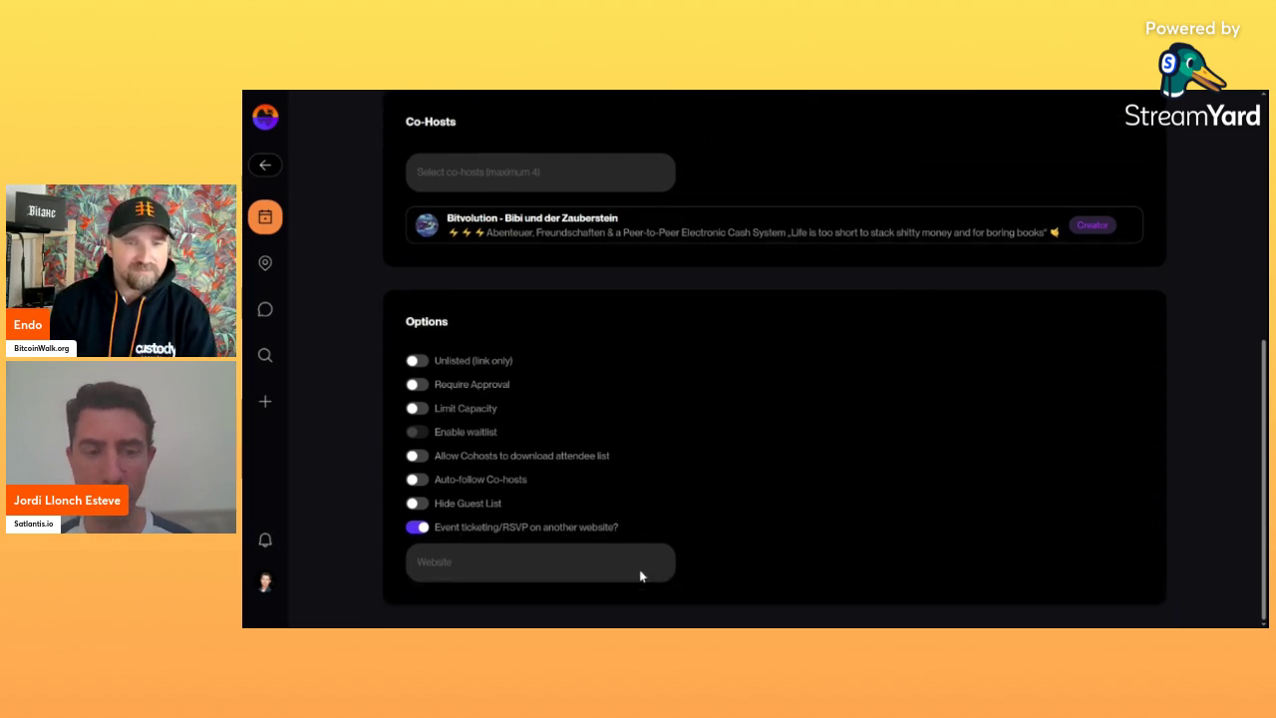
{"action": "left_click", "coordinate": [641, 571]}
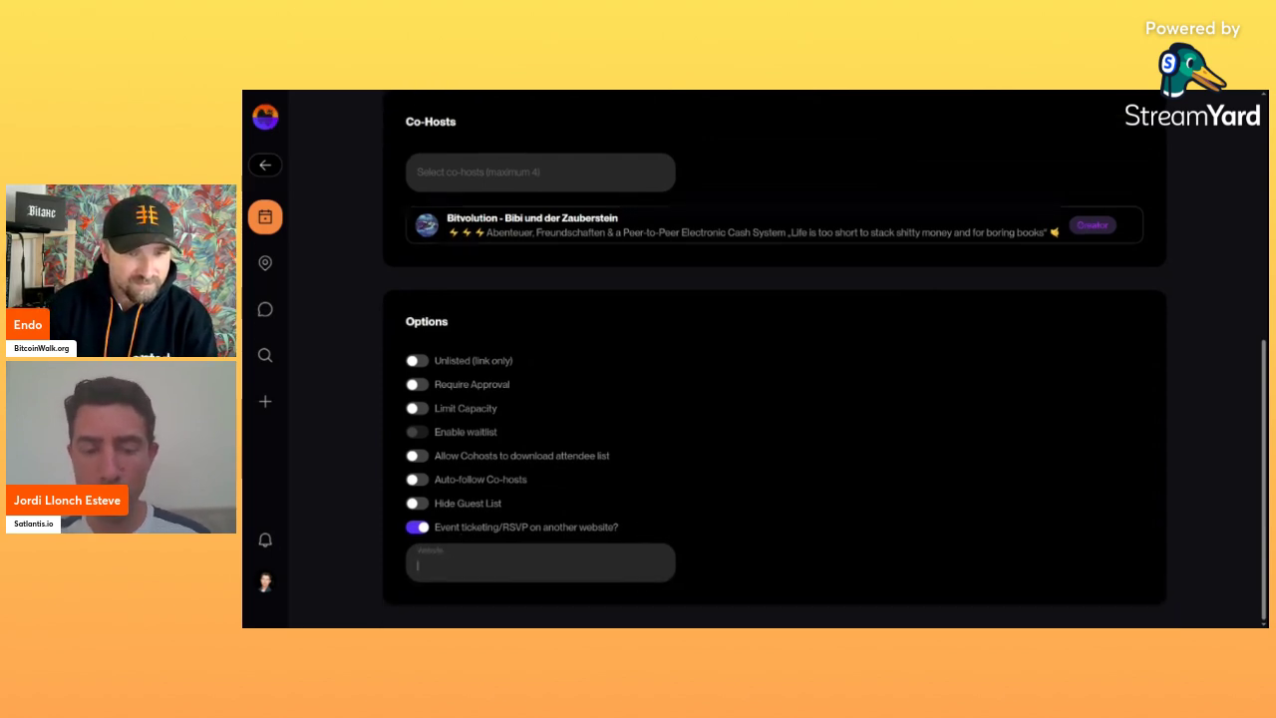
{"action": "type", "text": "telegram"}
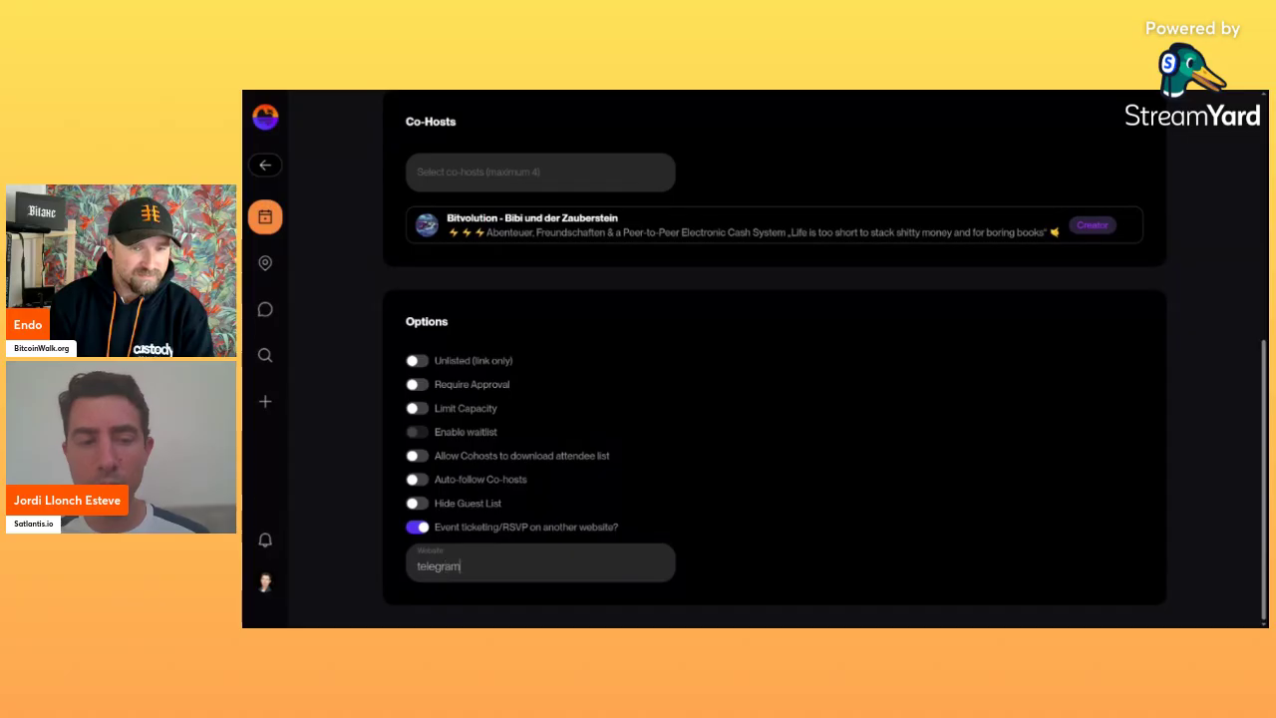
{"action": "type", "text": ".com"}
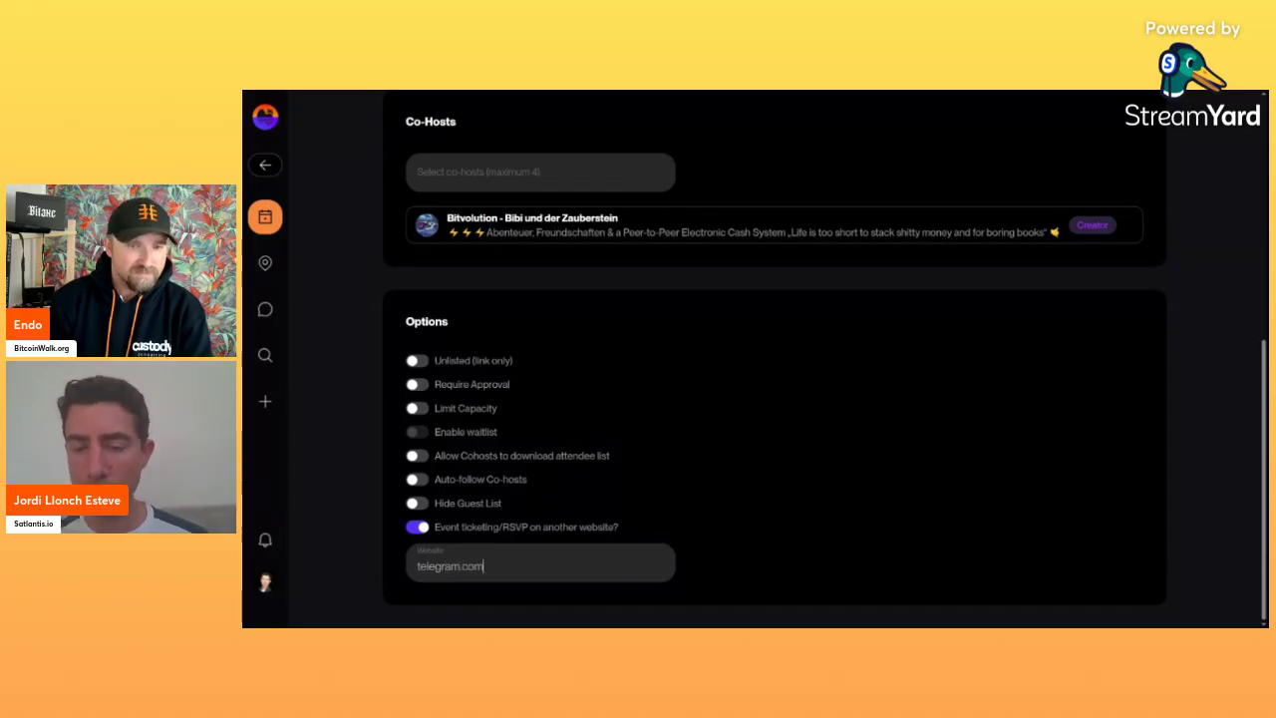
{"action": "key", "text": "ctrl+a"}
{"action": "key", "text": "BackSpace"}
{"action": "type", "text": "google form"}
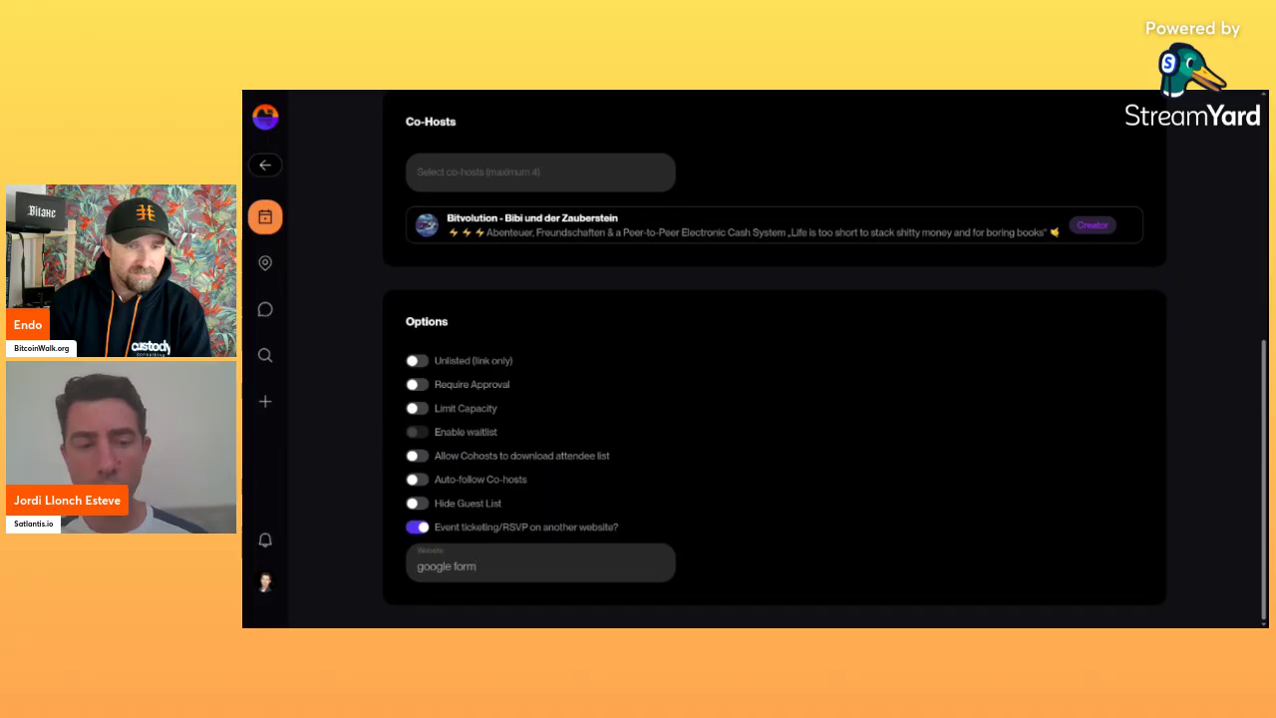
{"action": "type", "text": "/"}
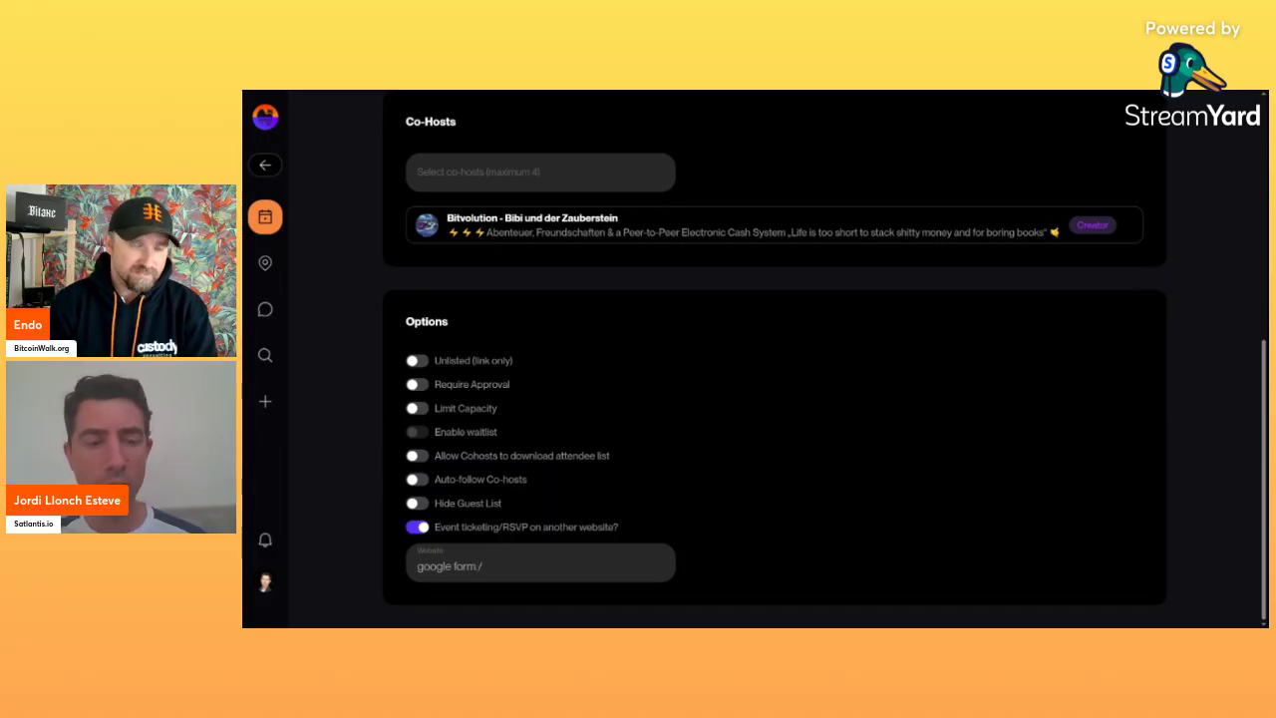
{"action": "key", "text": "ctrl+a"}
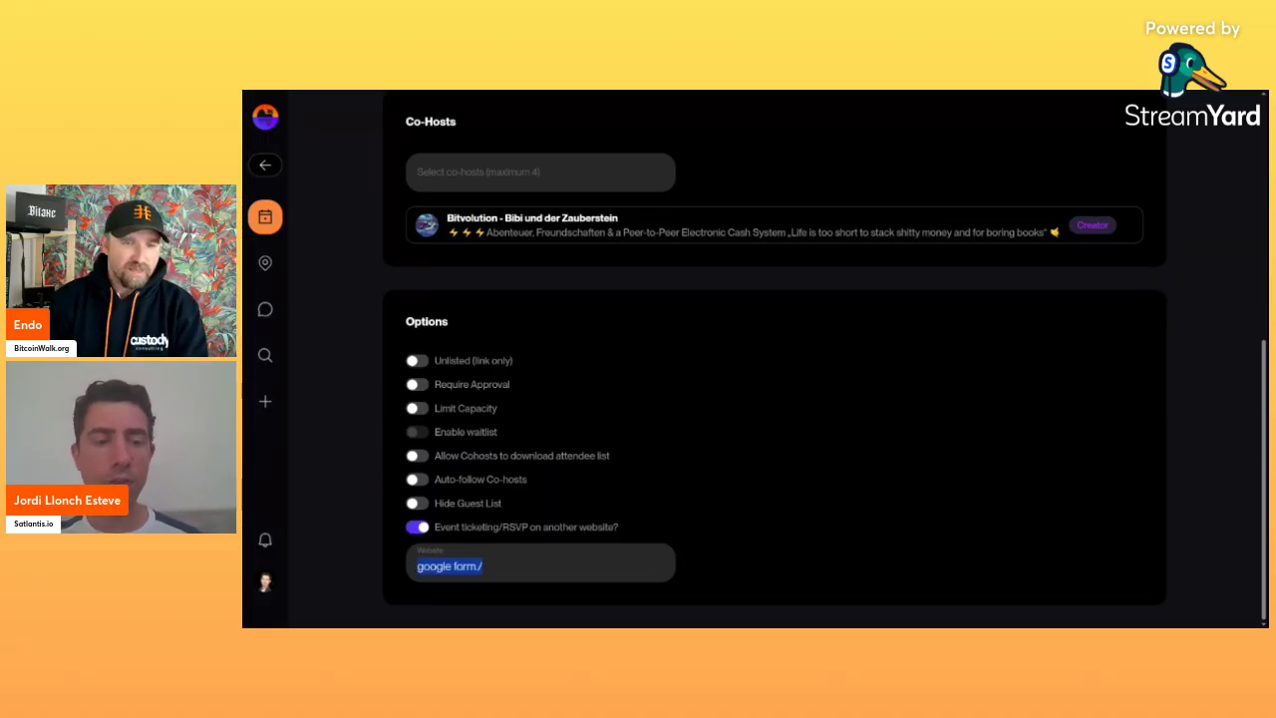
{"action": "key", "text": "BackSpace"}
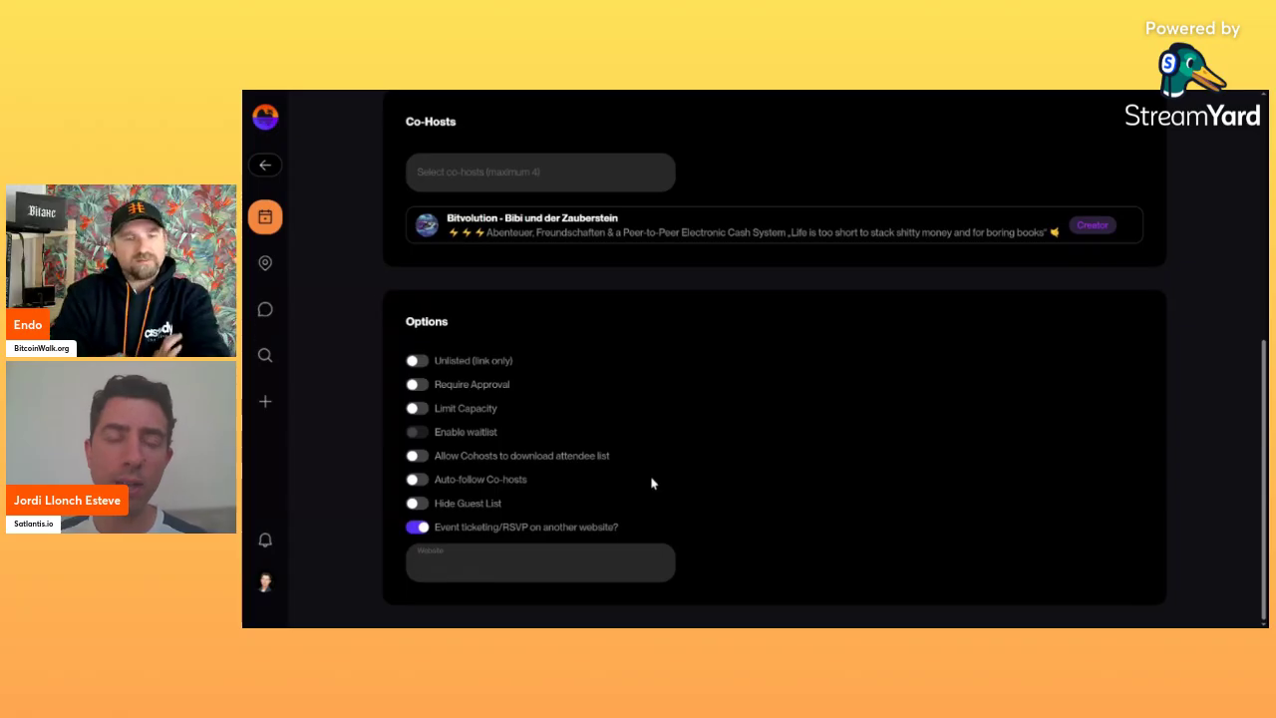
{"action": "scroll", "coordinate": [650, 482], "scroll_direction": "up", "scroll_amount": 5}
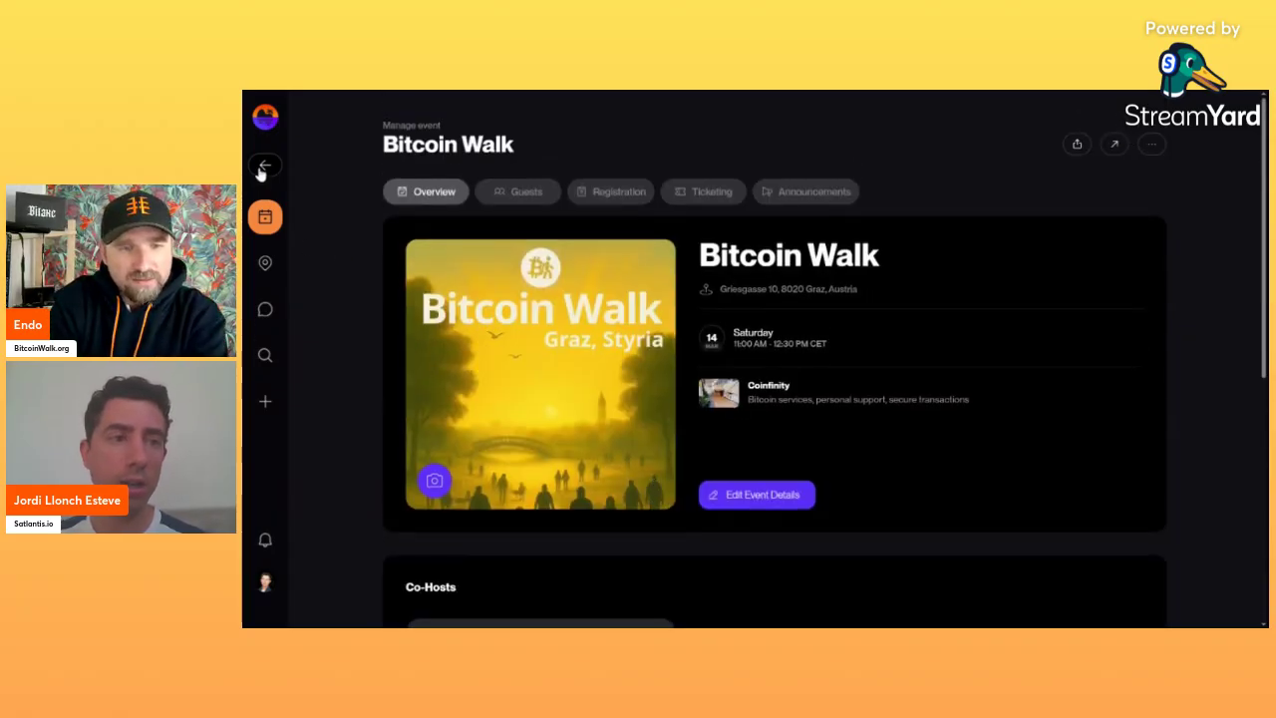
Go back to the public Bitcoin Walk page and preview its single Free ticket in the Register dialog.
{"action": "left_click", "coordinate": [262, 171]}
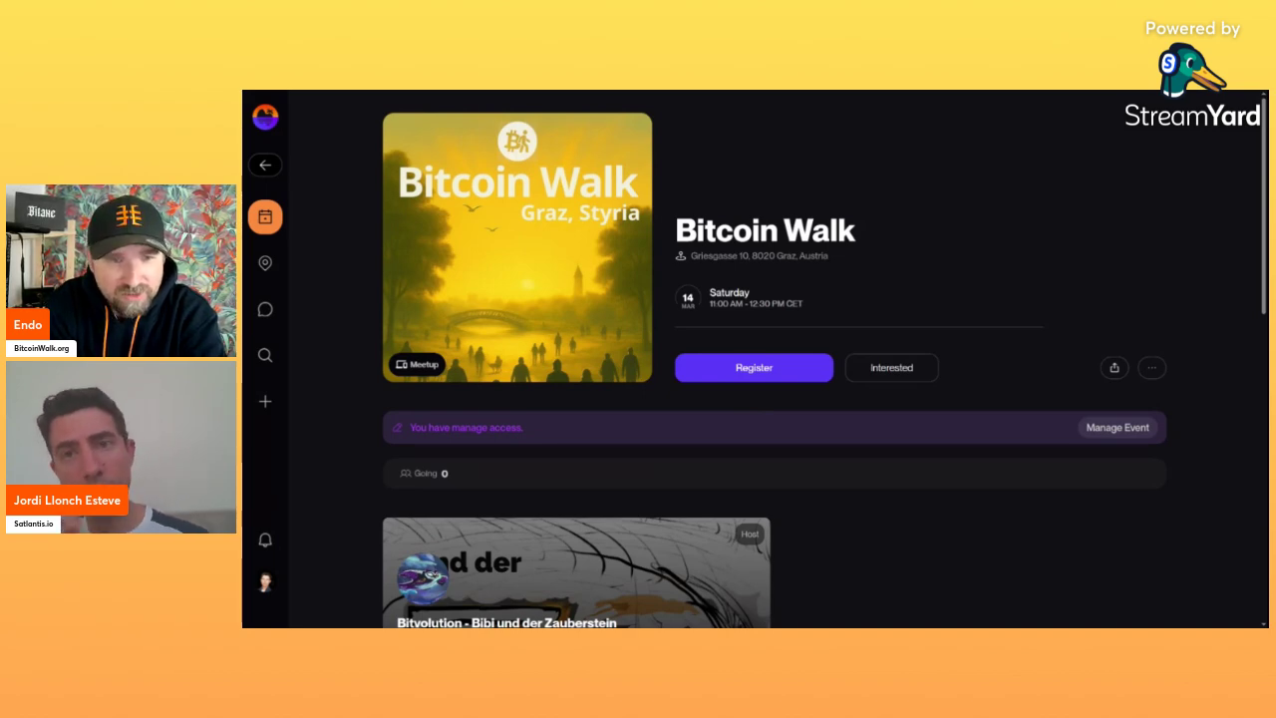
{"action": "left_click", "coordinate": [754, 368]}
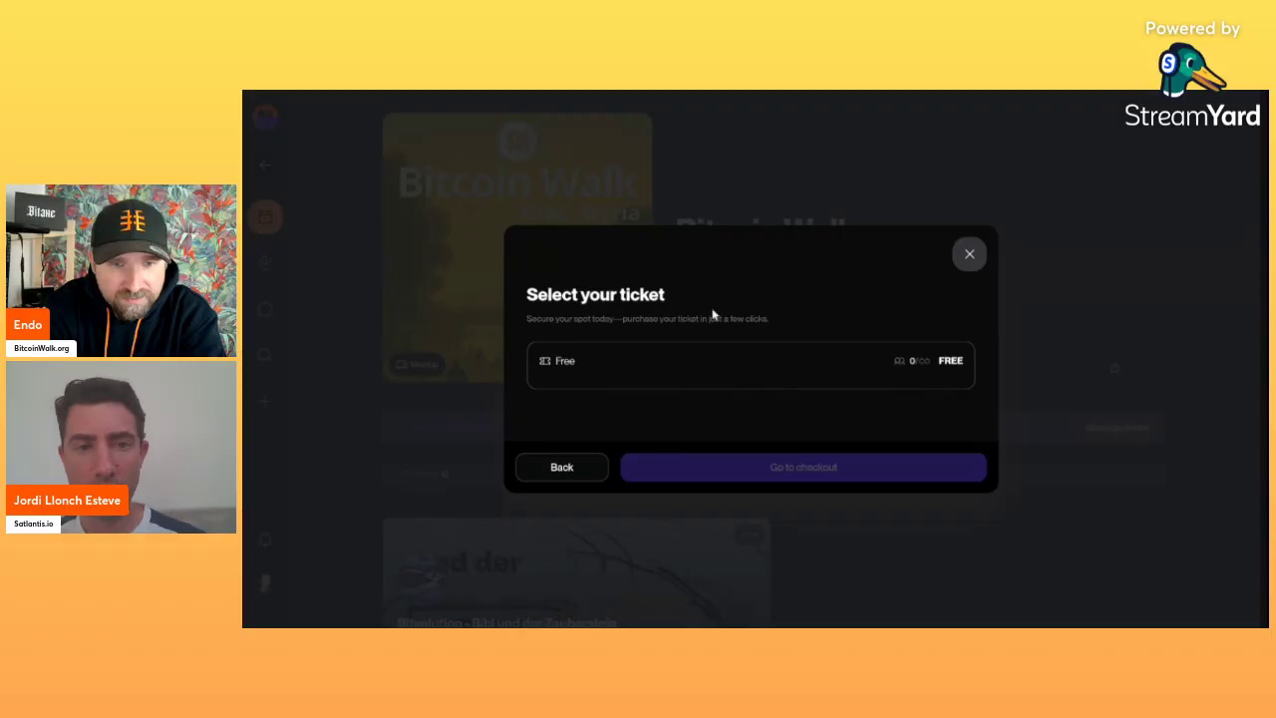
{"action": "left_click", "coordinate": [971, 265]}
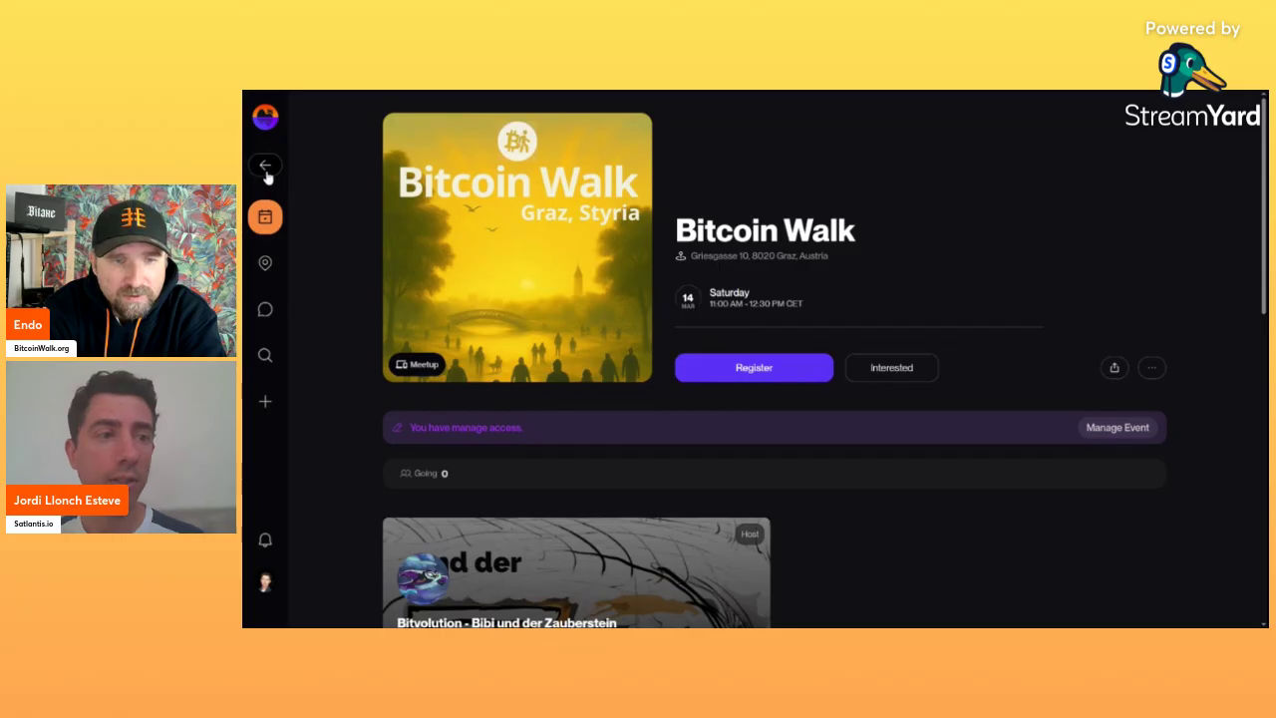
Change the events list location from Global to Dublin by searching 'dublin'.
{"action": "left_click", "coordinate": [265, 216]}
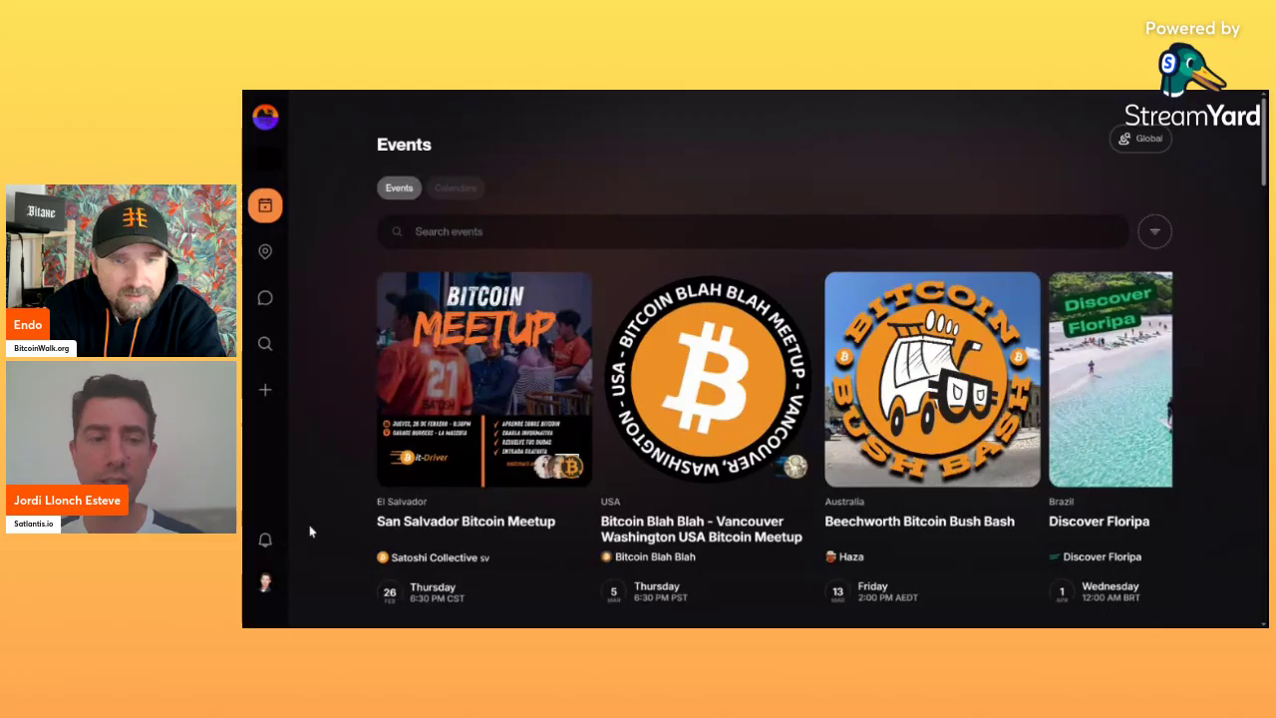
{"action": "left_click", "coordinate": [1142, 140]}
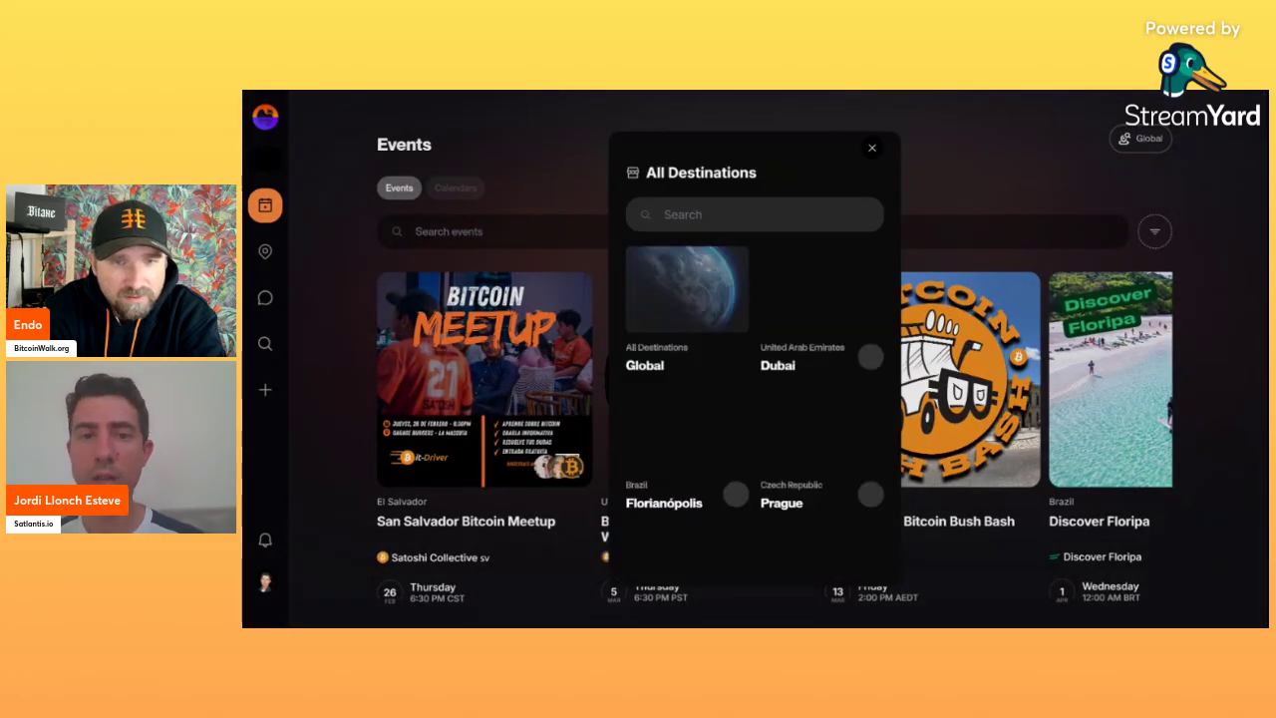
{"action": "type", "text": "dublin"}
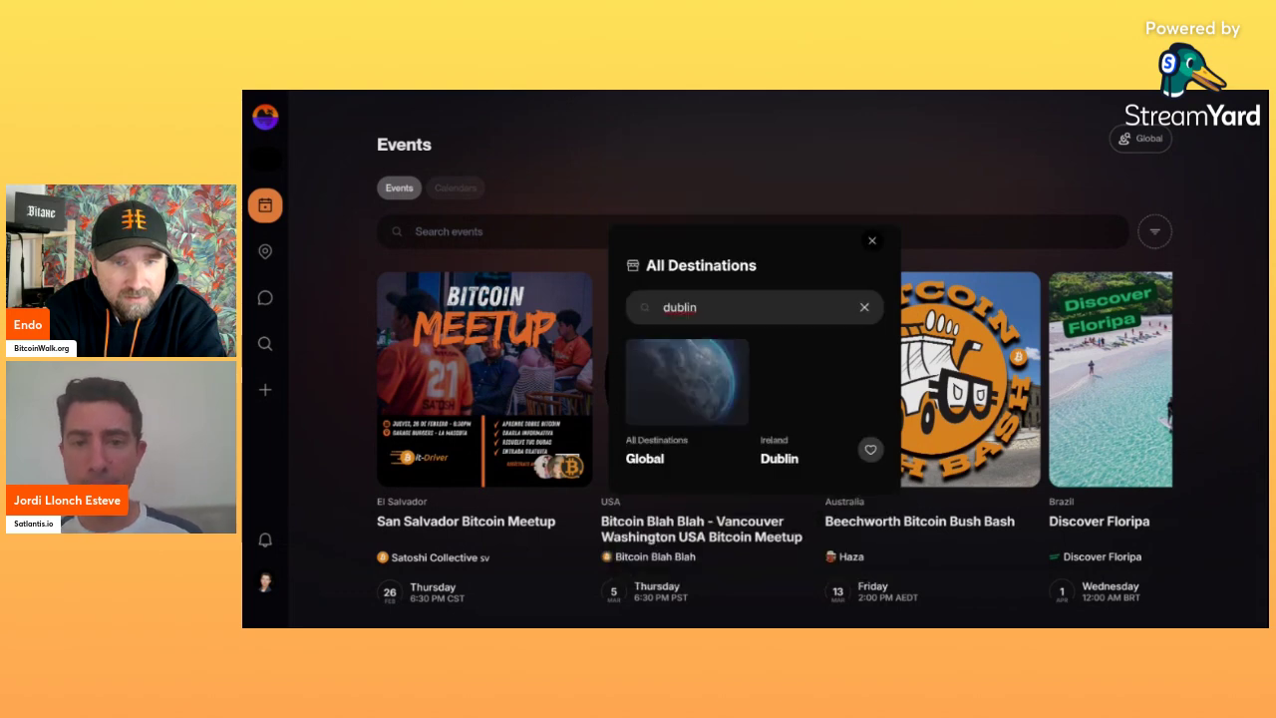
{"action": "left_click", "coordinate": [801, 403]}
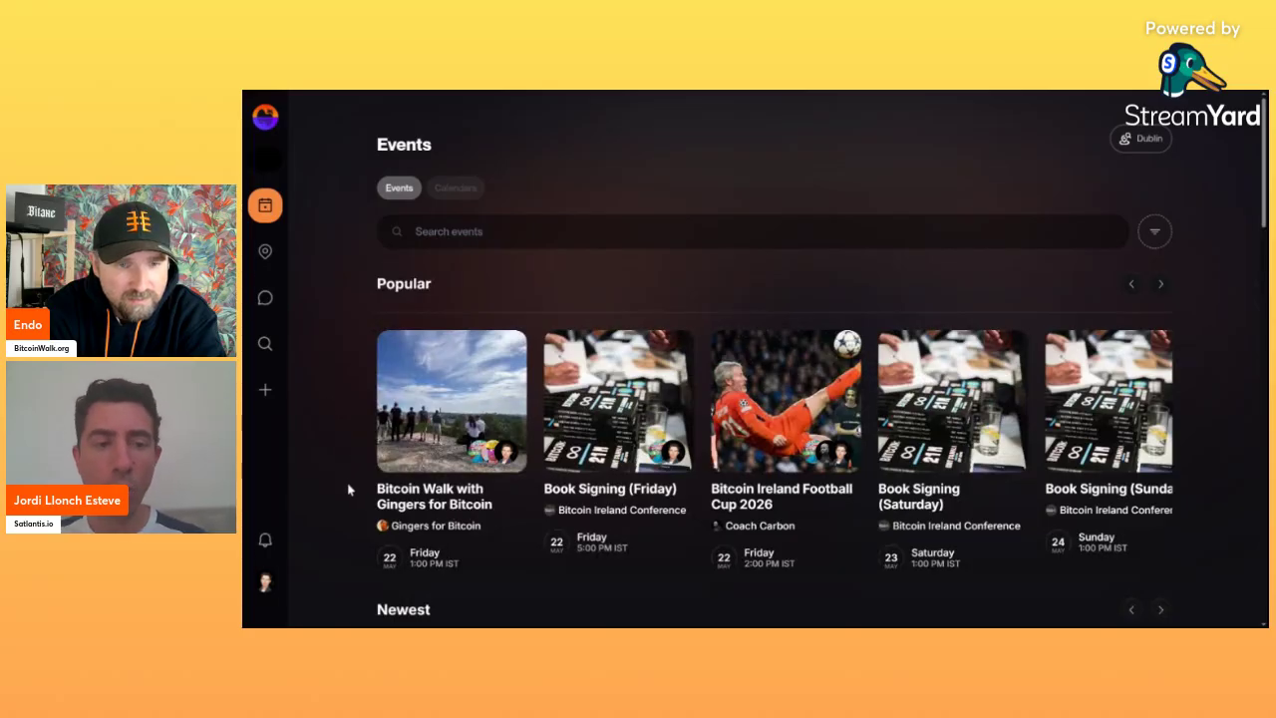
{"action": "scroll", "coordinate": [347, 485], "scroll_direction": "down", "scroll_amount": 1}
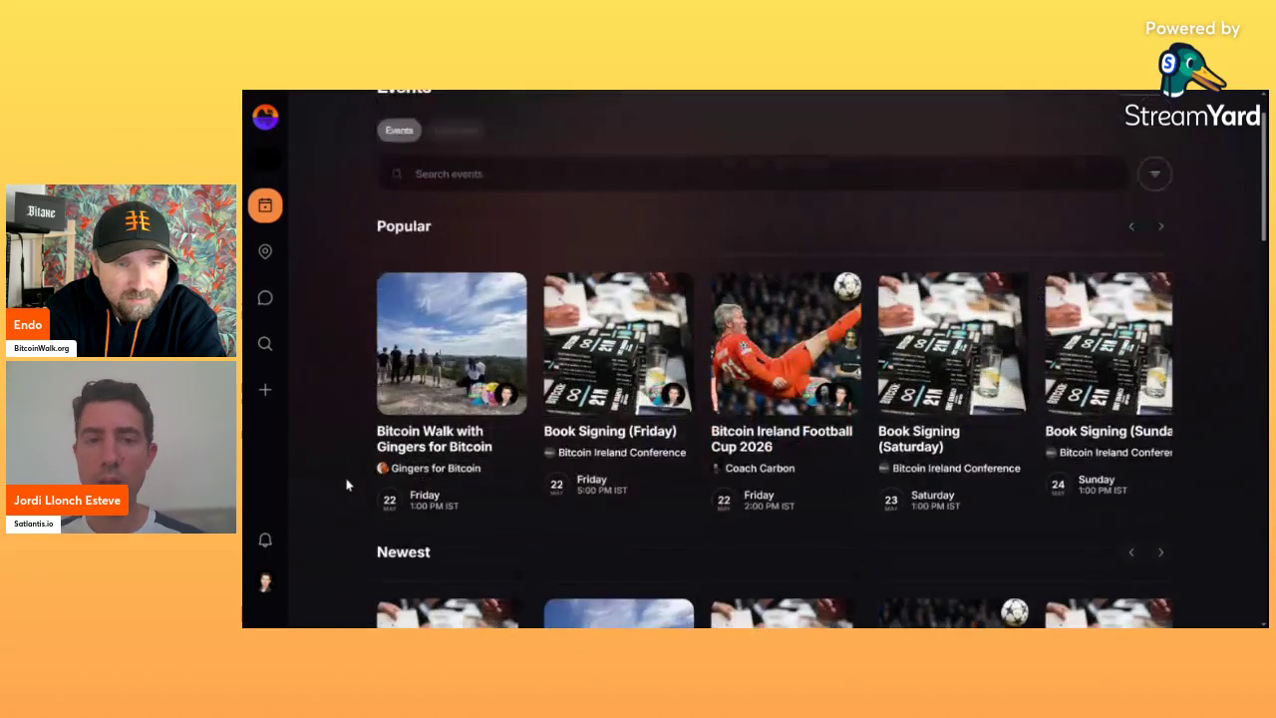
{"action": "scroll", "coordinate": [347, 486], "scroll_direction": "up", "scroll_amount": 1}
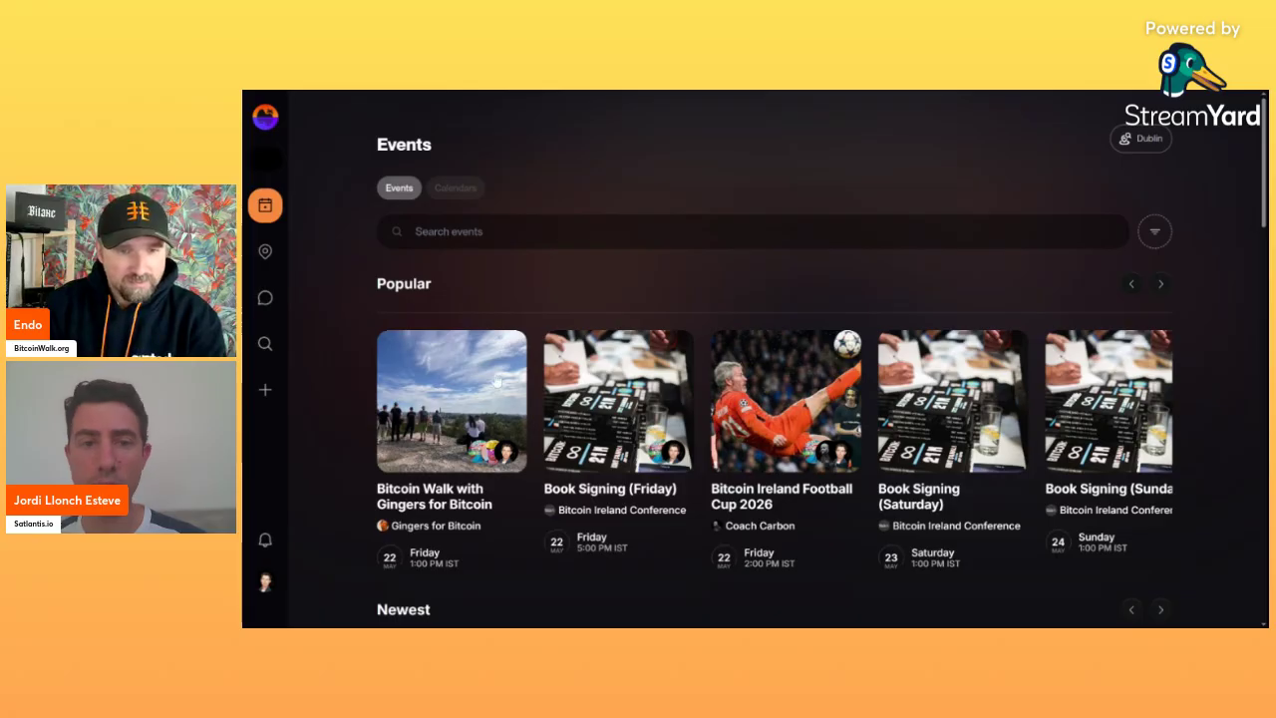
Open Bitcoin Walk with Gingers for Bitcoin, go to Manage Event, and scroll down to its Options.
{"action": "left_click", "coordinate": [434, 415]}
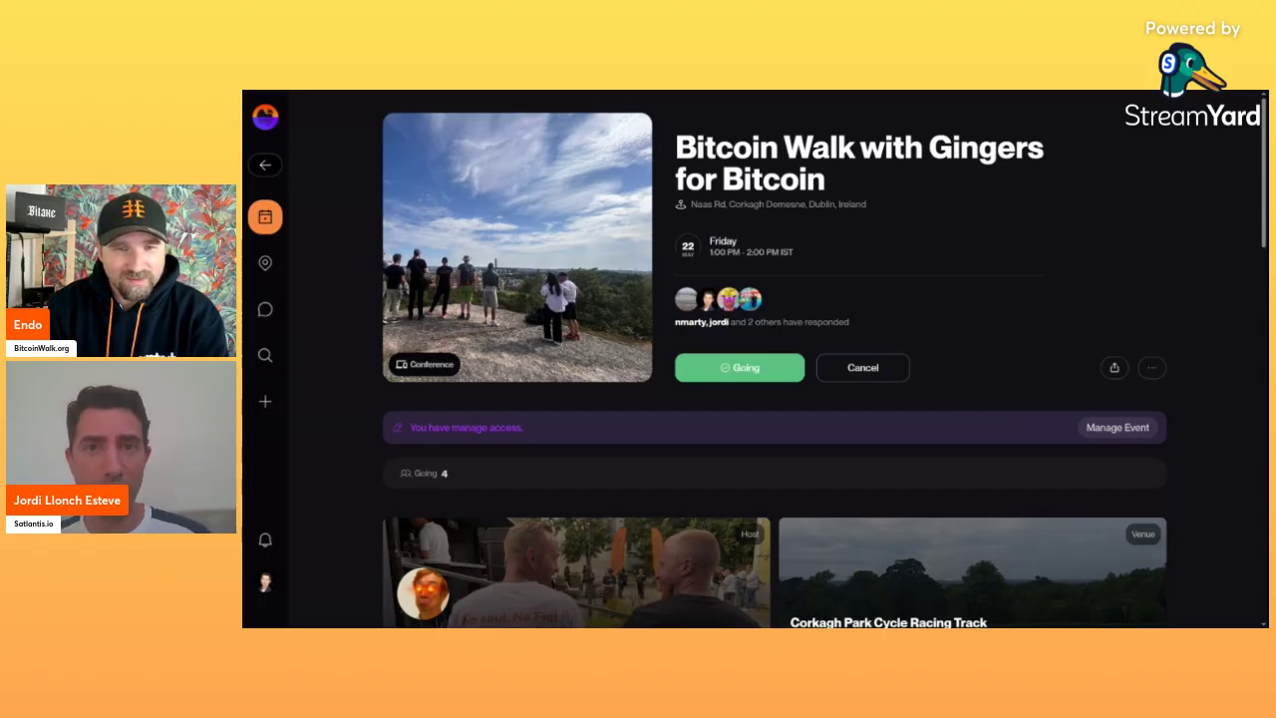
{"action": "left_click", "coordinate": [1114, 428]}
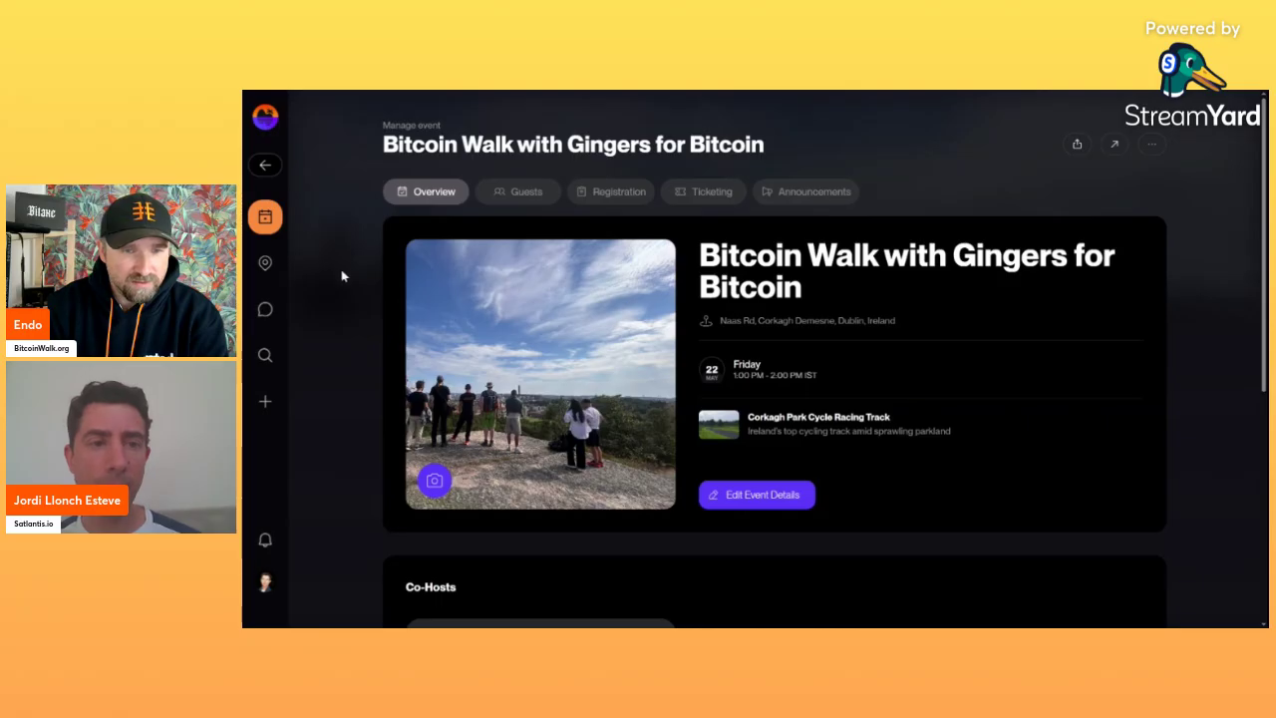
{"action": "scroll", "coordinate": [334, 311], "scroll_direction": "down", "scroll_amount": 5}
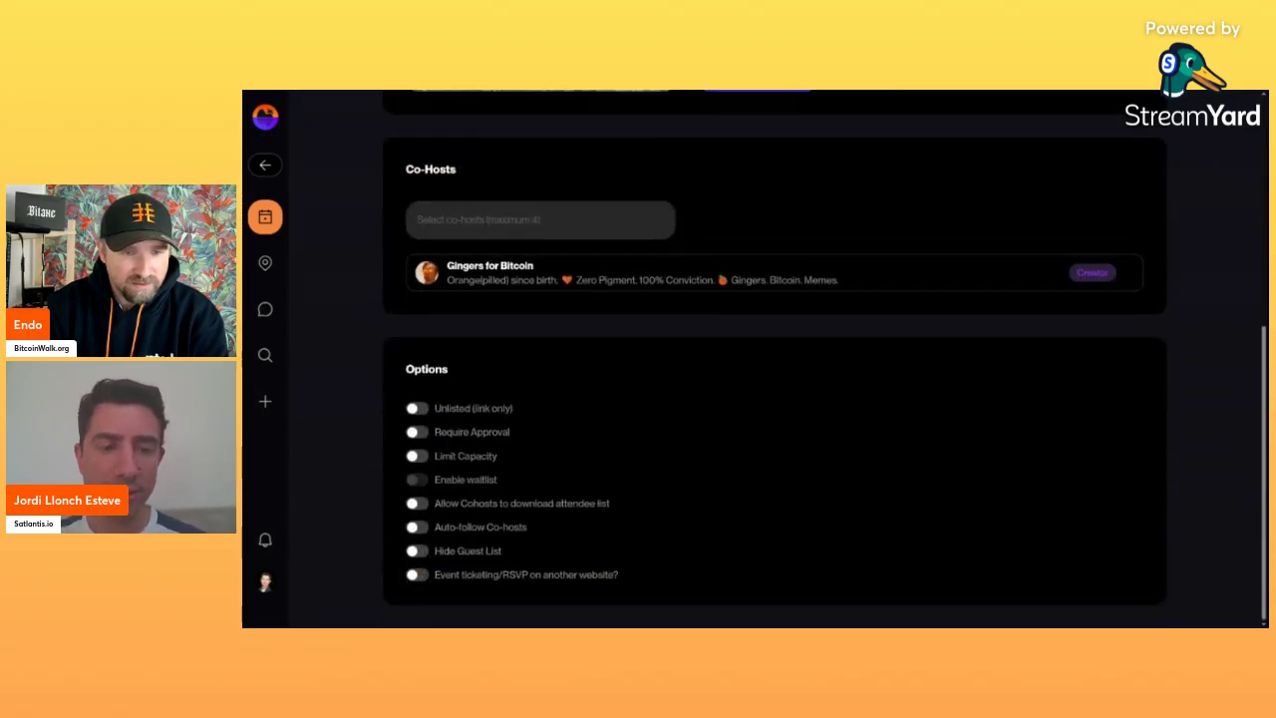
Switch the Unlisted and Require Approval options on, then back off, leaving both disabled.
{"action": "mouse_move", "coordinate": [436, 550]}
{"action": "left_mouse_down"}
{"action": "mouse_move", "coordinate": [503, 555]}
{"action": "mouse_move", "coordinate": [435, 550]}
{"action": "left_mouse_up"}
{"action": "left_click", "coordinate": [504, 556]}
{"action": "left_click", "coordinate": [435, 551]}
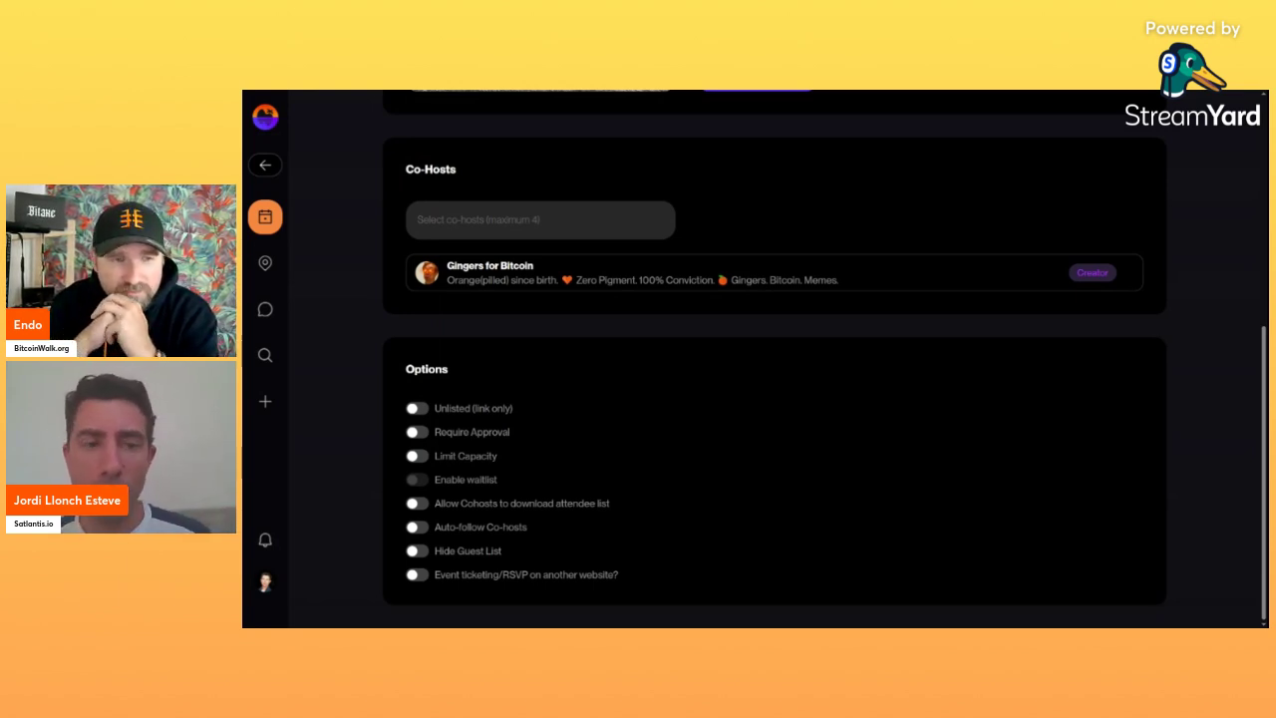
{"action": "left_click", "coordinate": [417, 408]}
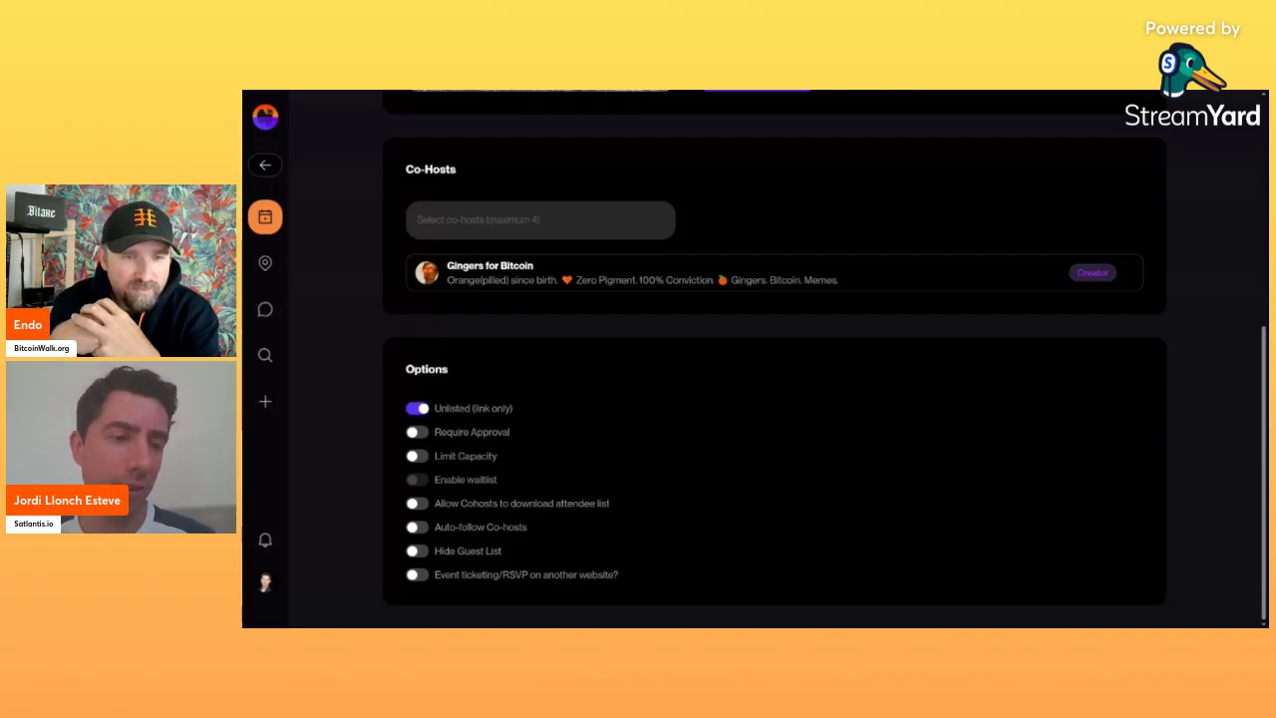
{"action": "left_click", "coordinate": [417, 409]}
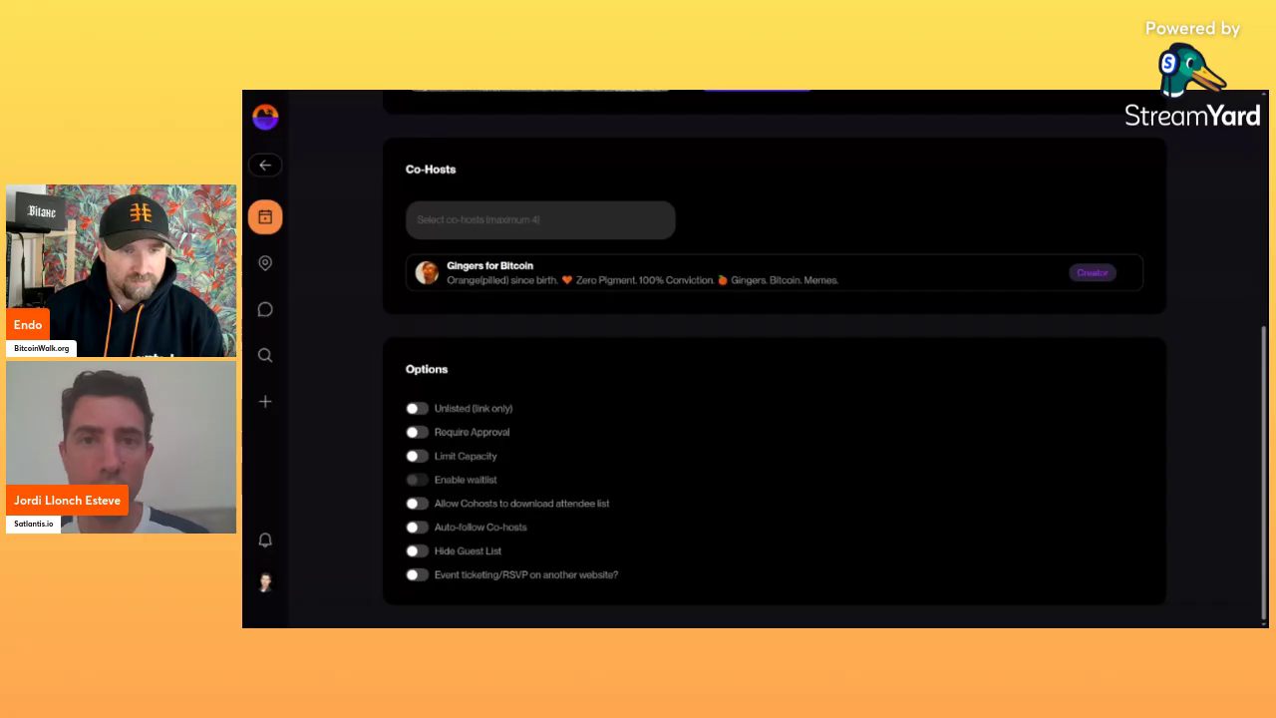
{"action": "left_click", "coordinate": [421, 435]}
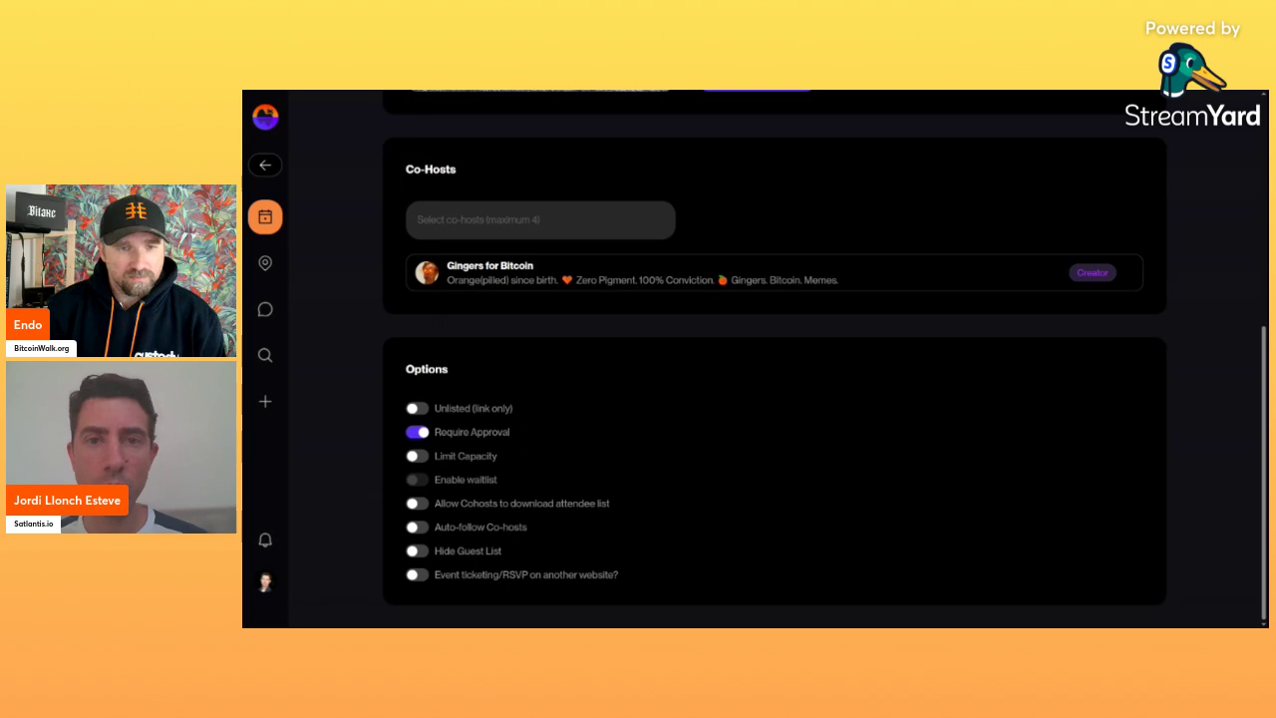
{"action": "left_click", "coordinate": [414, 434]}
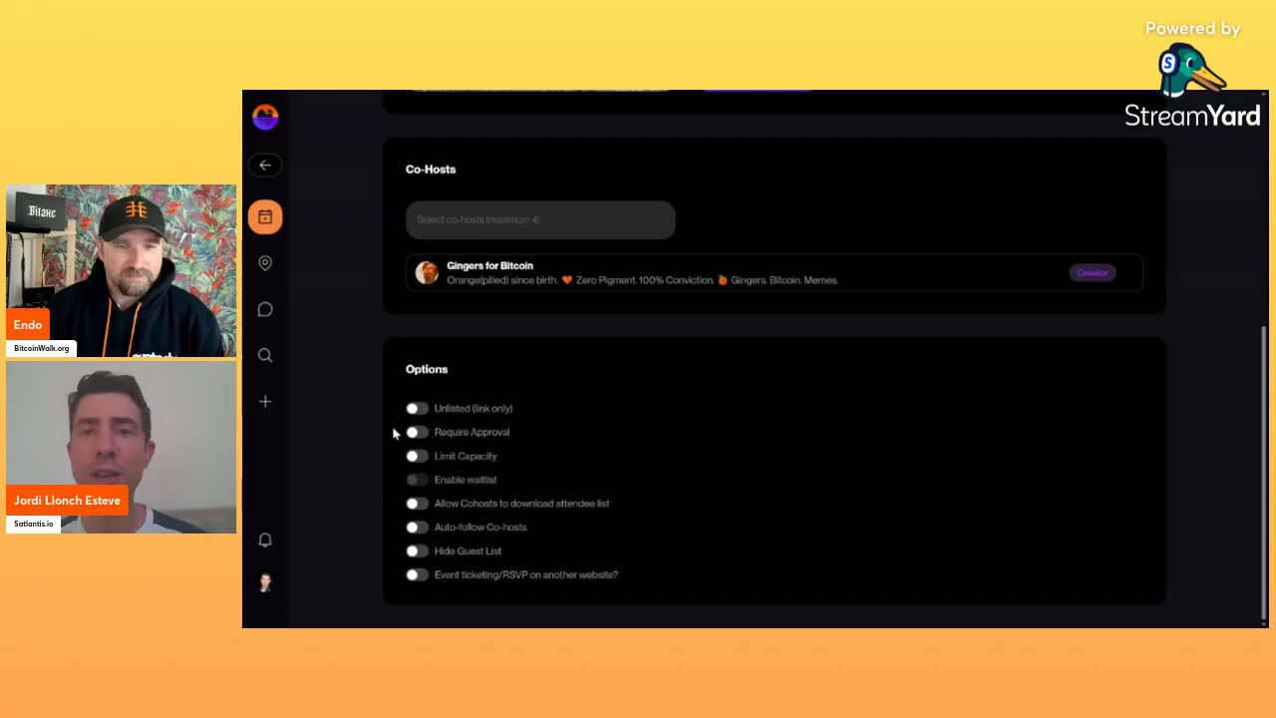
{"action": "scroll", "coordinate": [394, 432], "scroll_direction": "up", "scroll_amount": 5}
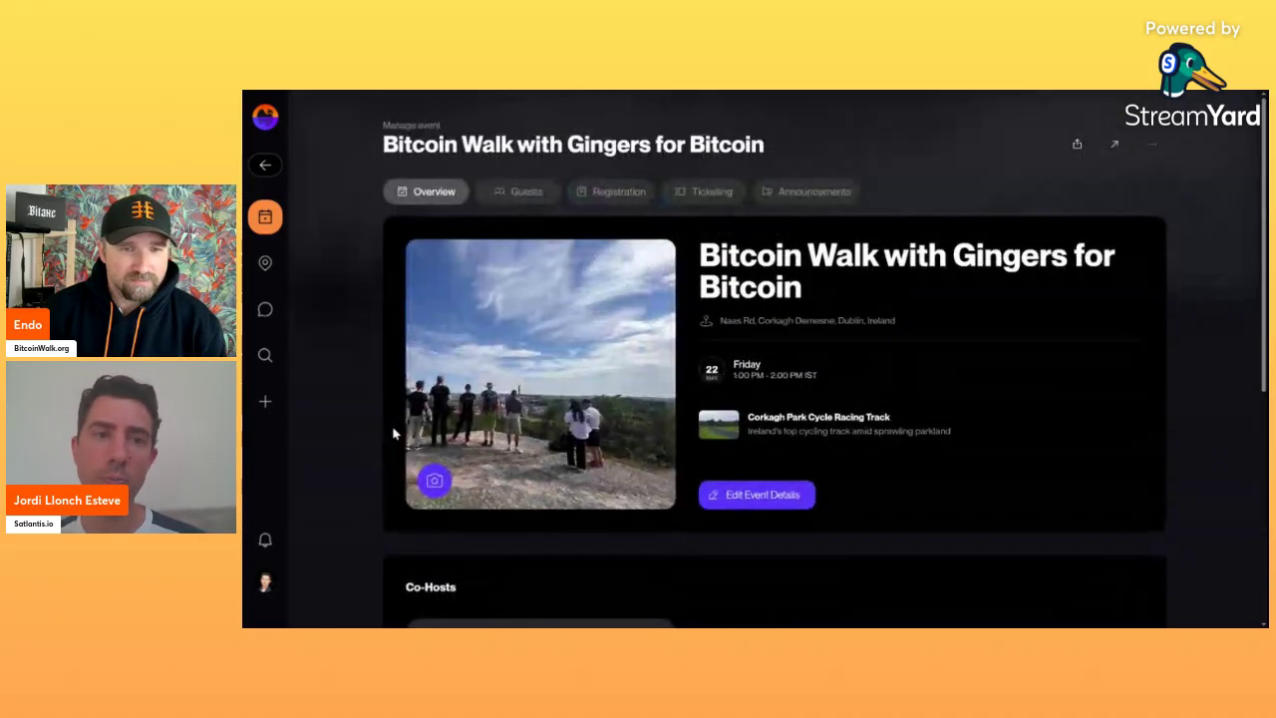
Switch to the Guests tab (4 going) and bring up the Invite Guests dialog.
{"action": "left_click", "coordinate": [529, 189]}
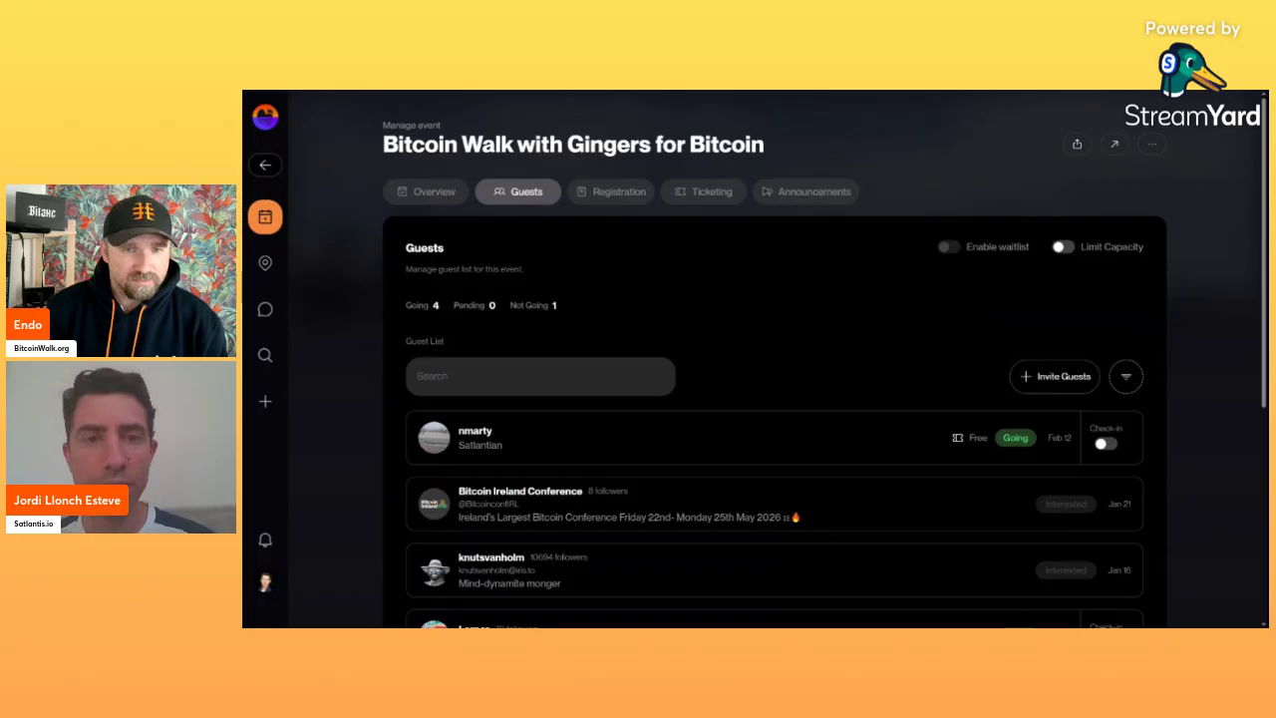
{"action": "left_click", "coordinate": [1053, 379]}
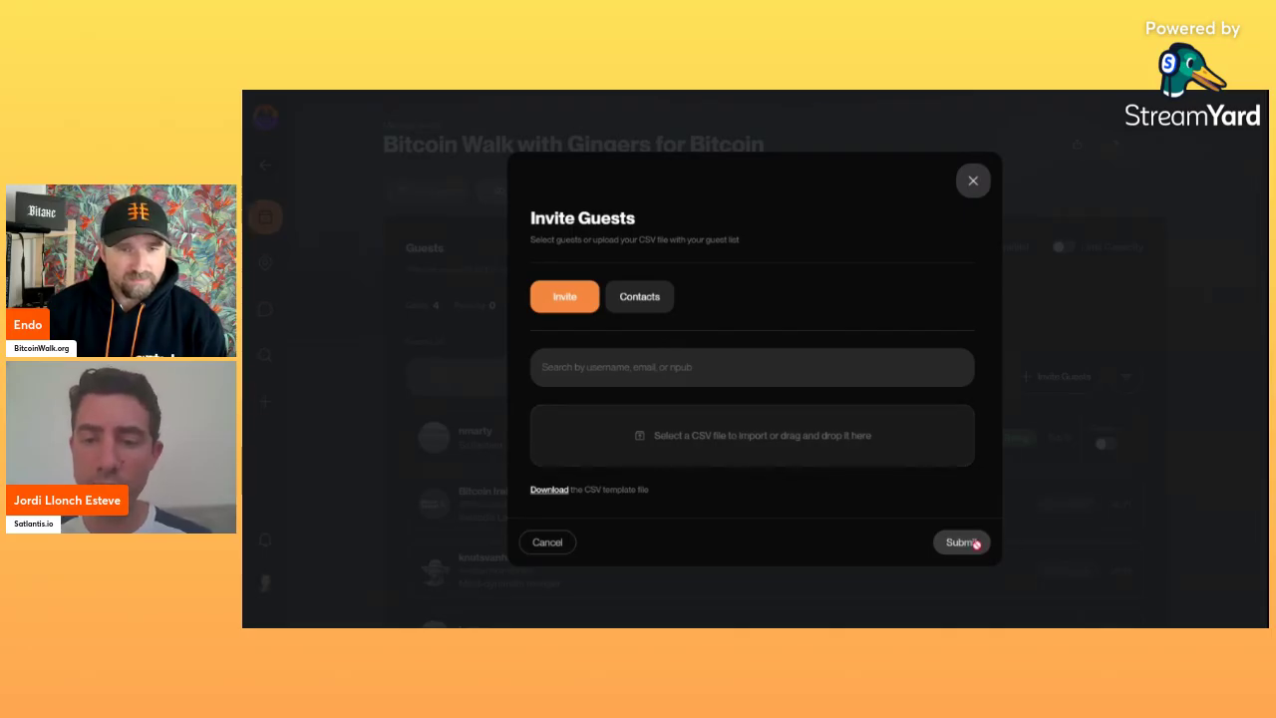
{"action": "left_click", "coordinate": [684, 361]}
{"action": "type", "text": "endo"}
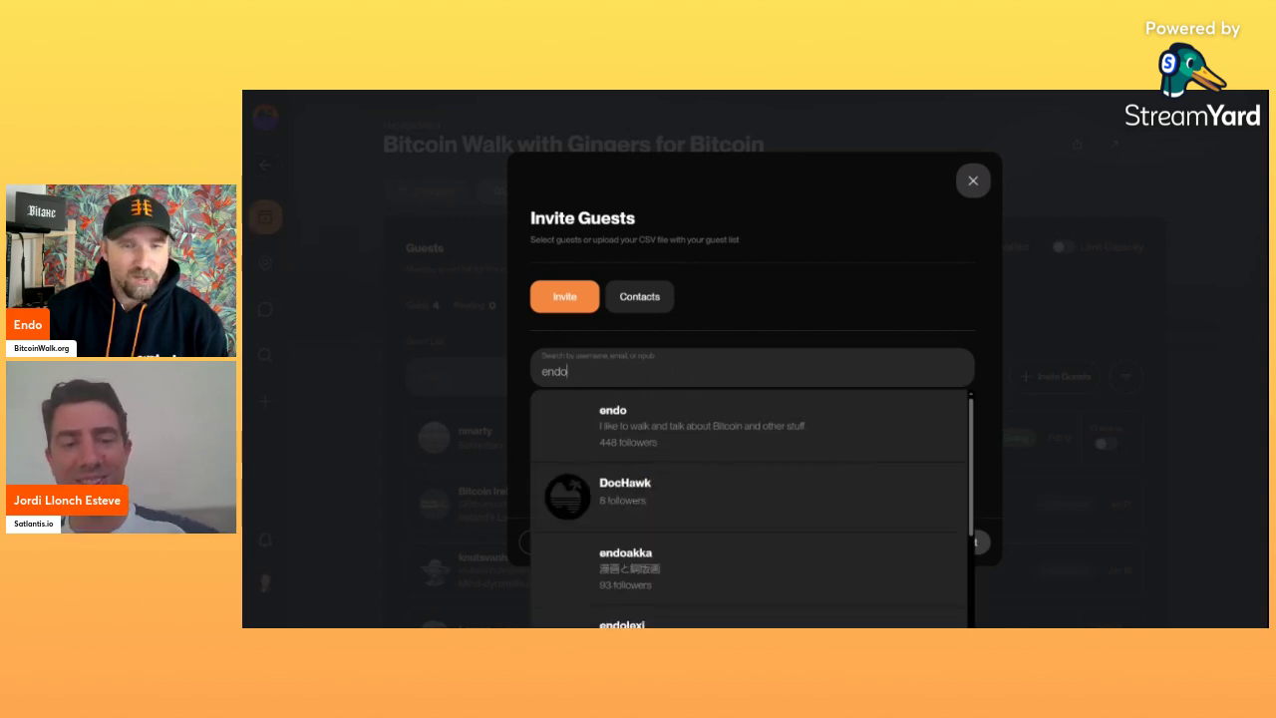
{"action": "left_click", "coordinate": [816, 434]}
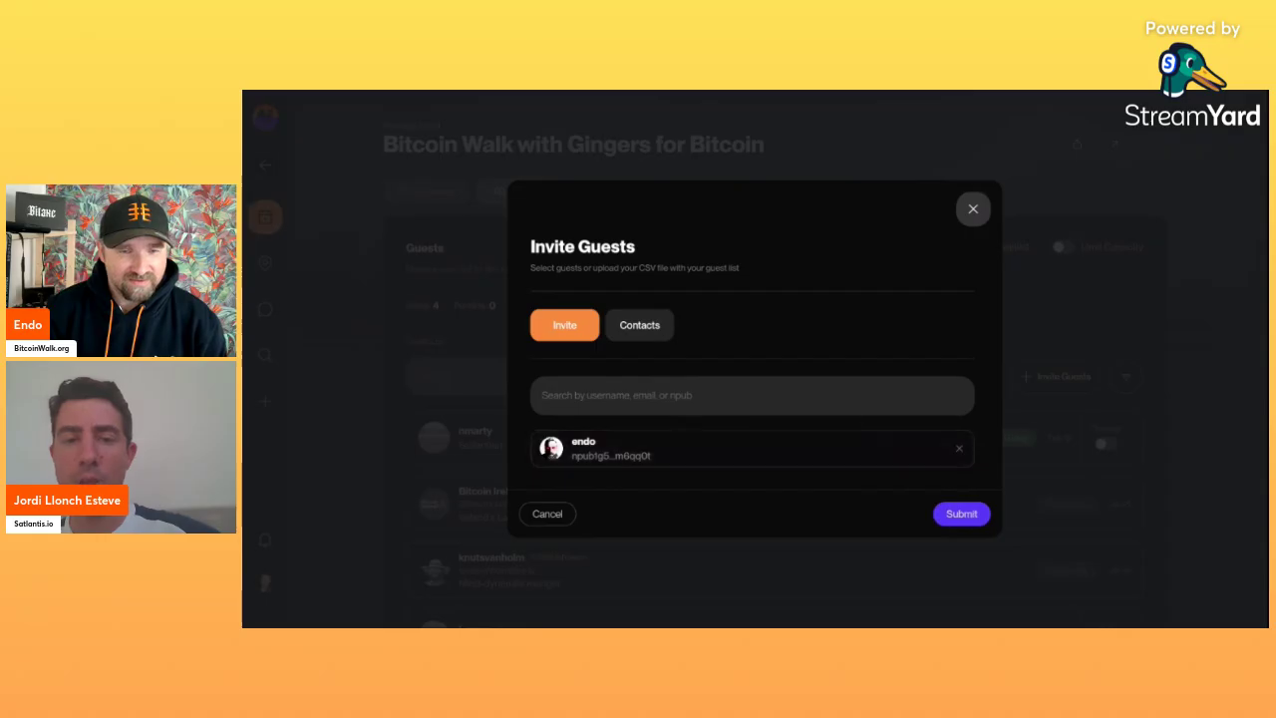
{"action": "left_click", "coordinate": [751, 395]}
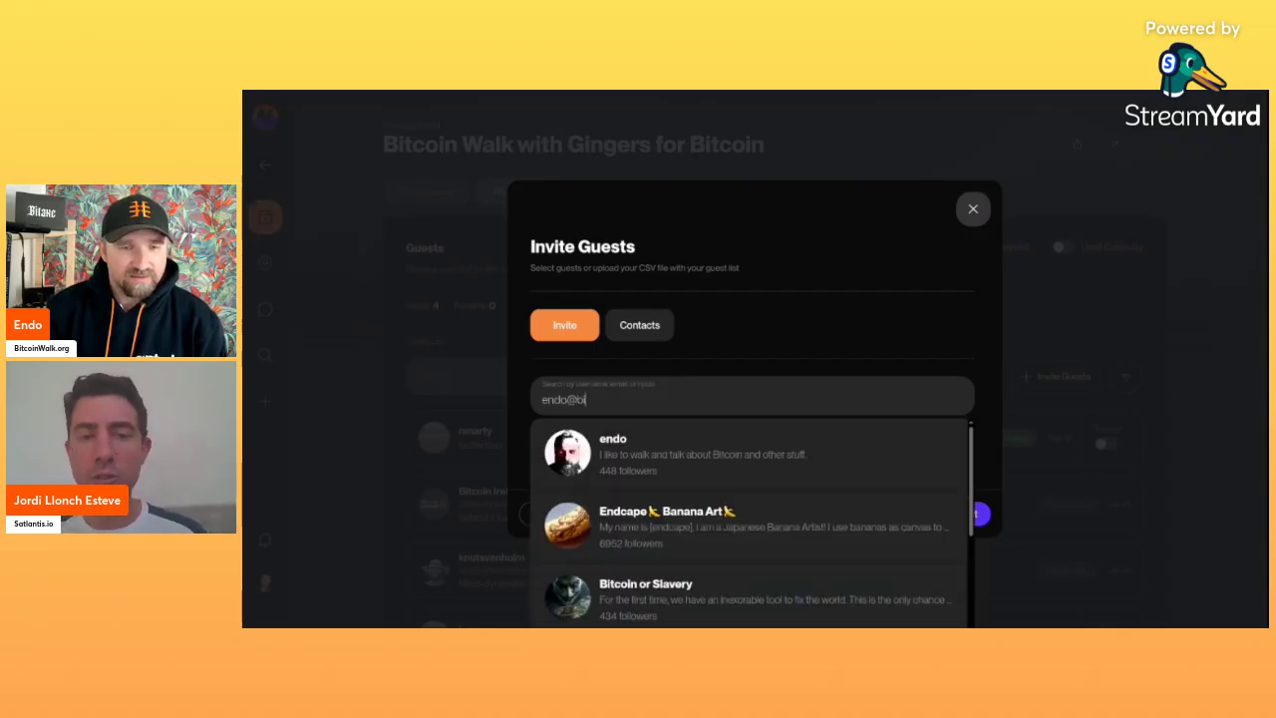
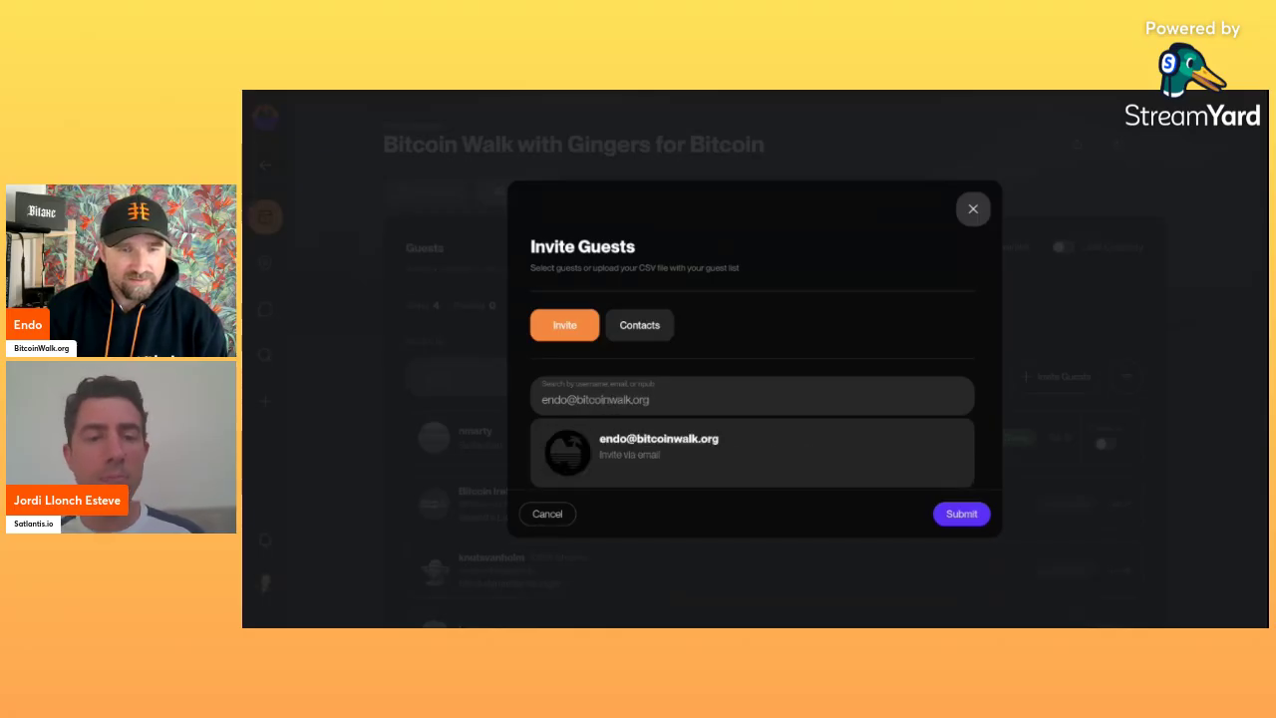
{"action": "left_click", "coordinate": [714, 449]}
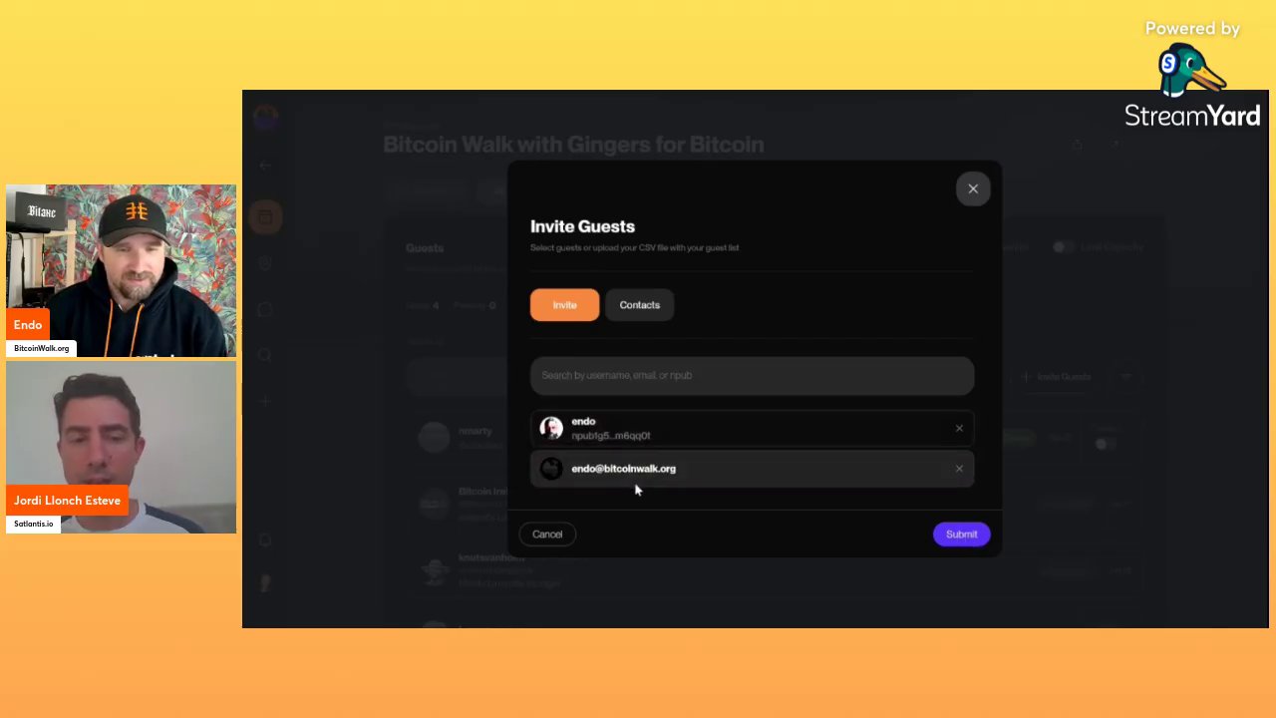
{"action": "left_click", "coordinate": [959, 430]}
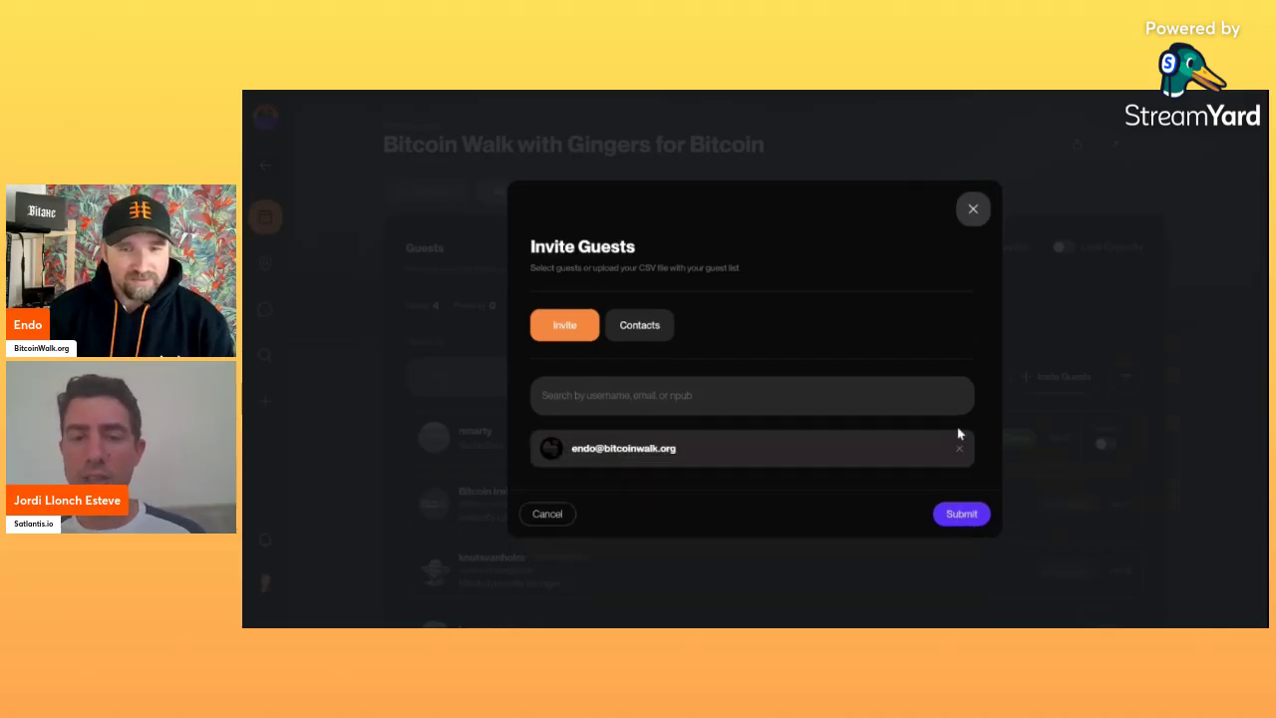
{"action": "left_click", "coordinate": [958, 451]}
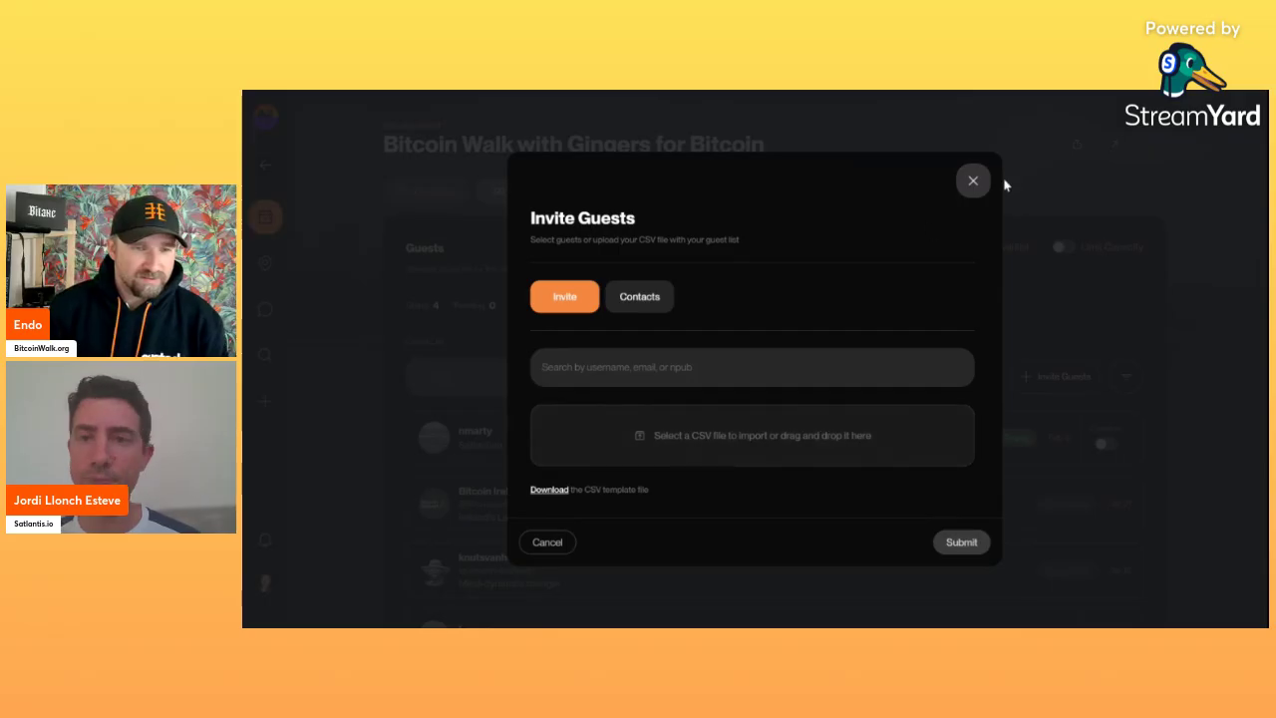
Close the Invite Guests dialog without sending any invitations.
{"action": "left_click", "coordinate": [972, 183]}
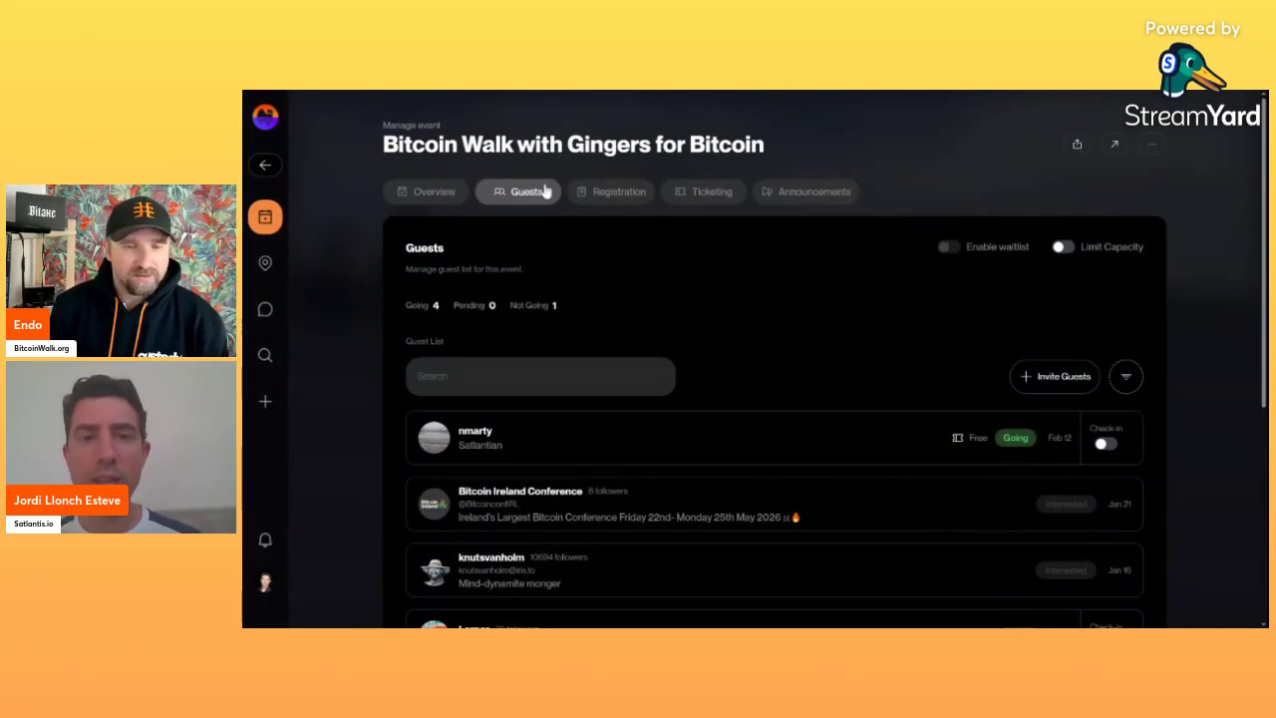
Show the Ticketing tab: 0 USD and 0 sats earned, with the Free ticket at 4 of 100.
{"action": "left_click", "coordinate": [726, 196]}
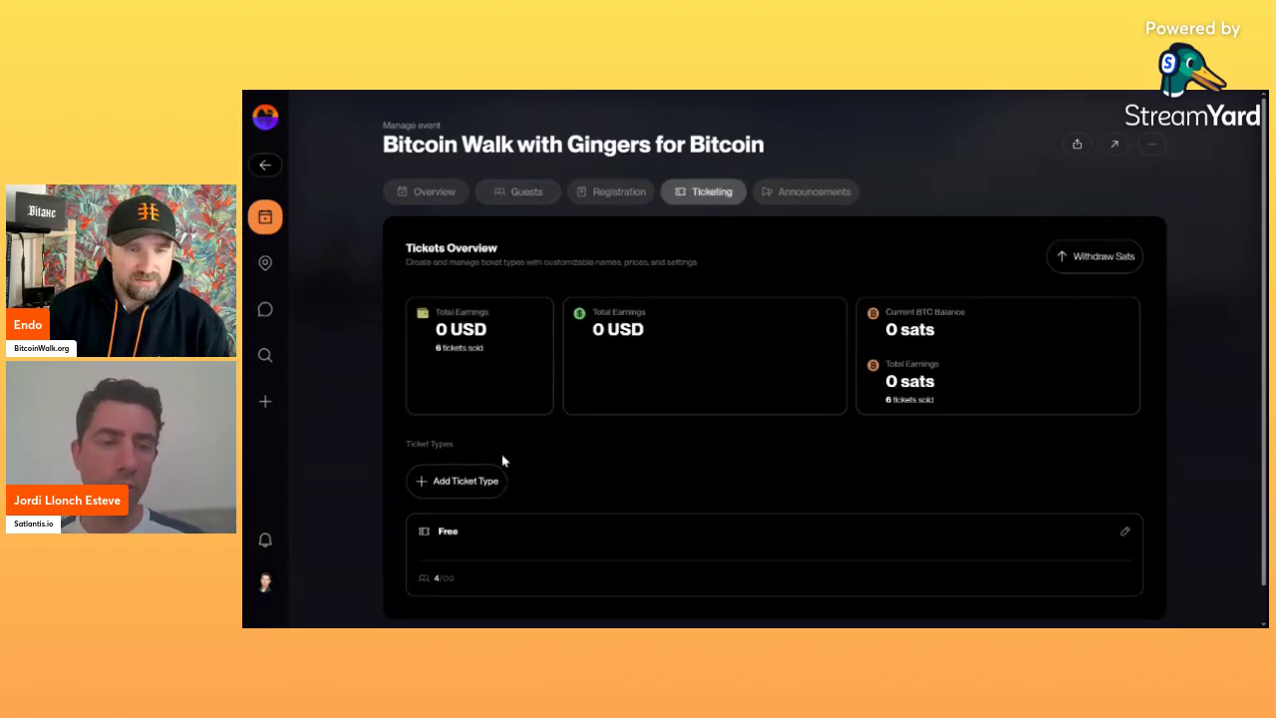
{"action": "scroll", "coordinate": [482, 491], "scroll_direction": "down", "scroll_amount": 1}
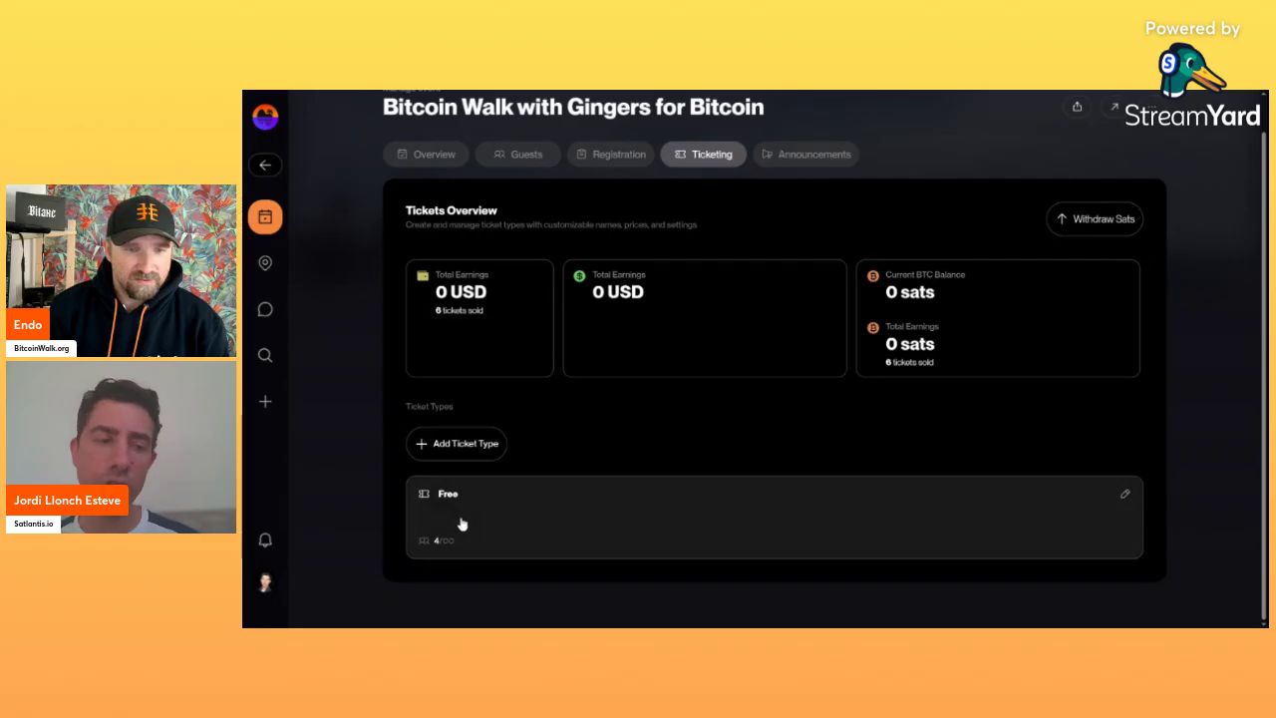
Start a new ticket type named 'Small donation' with the description 'donw'.
{"action": "left_click", "coordinate": [461, 449]}
{"action": "left_click", "coordinate": [749, 304]}
{"action": "type", "text": "Small donation"}
{"action": "left_click", "coordinate": [749, 369]}
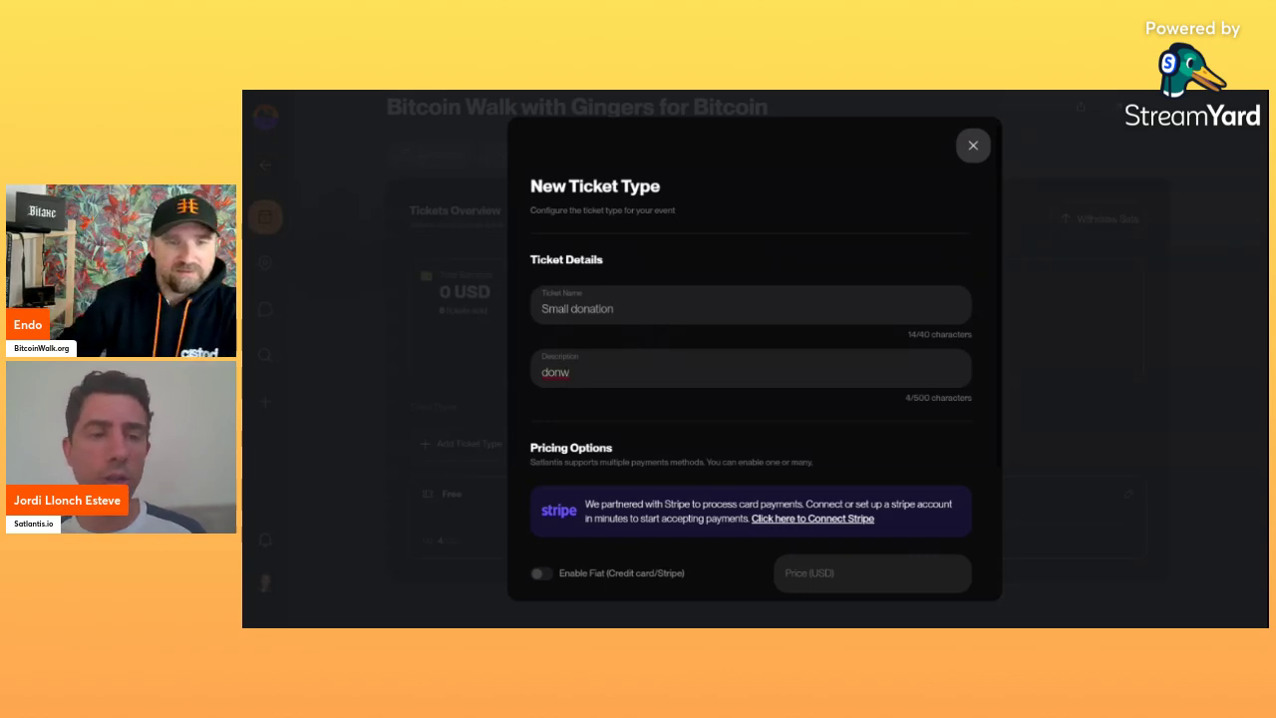
{"action": "scroll", "coordinate": [641, 346], "scroll_direction": "down", "scroll_amount": 2}
{"action": "scroll", "coordinate": [641, 346], "scroll_direction": "down", "scroll_amount": 1}
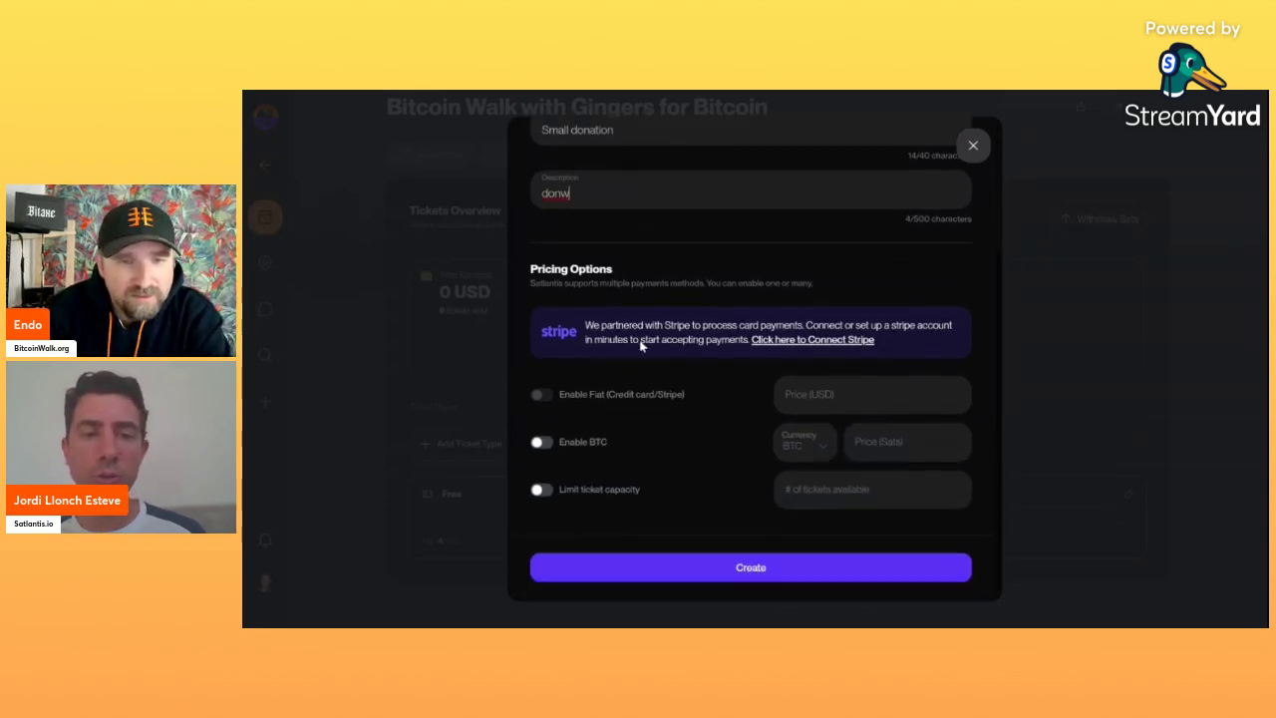
Try enabling BTC payment with a 50000 price in USD, then turn BTC payment back off.
{"action": "left_click", "coordinate": [541, 446]}
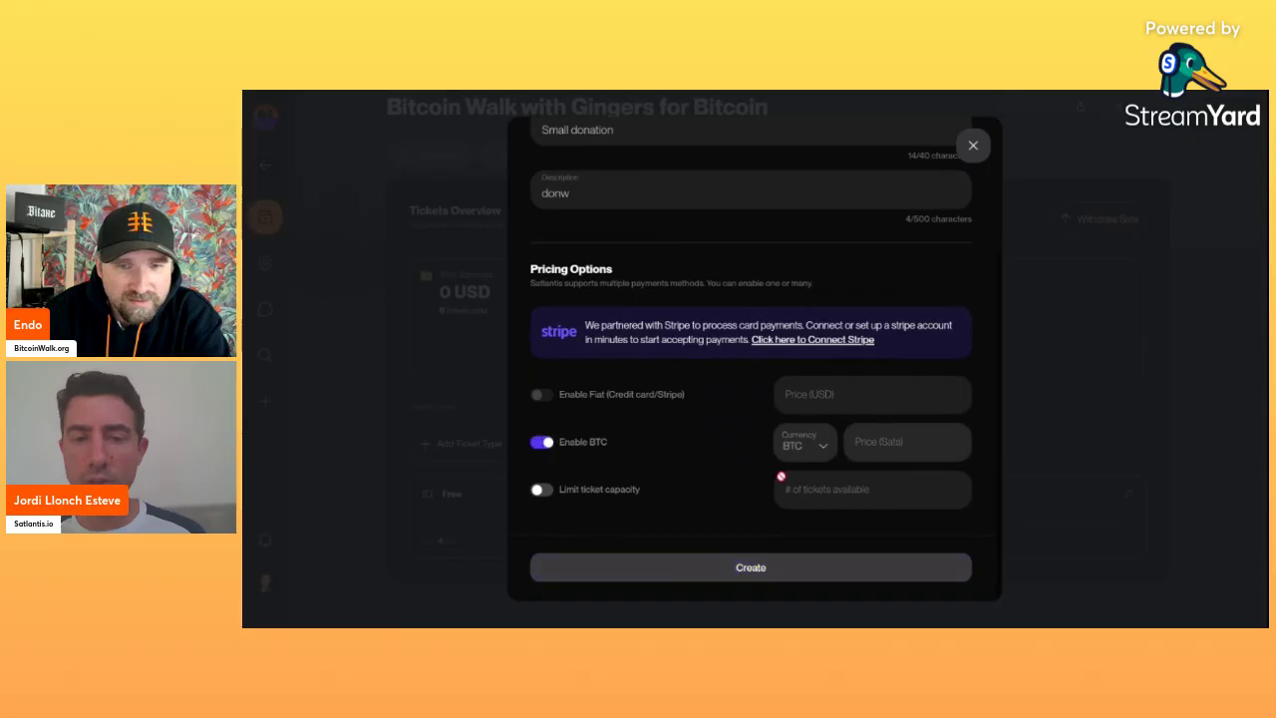
{"action": "left_click", "coordinate": [891, 453]}
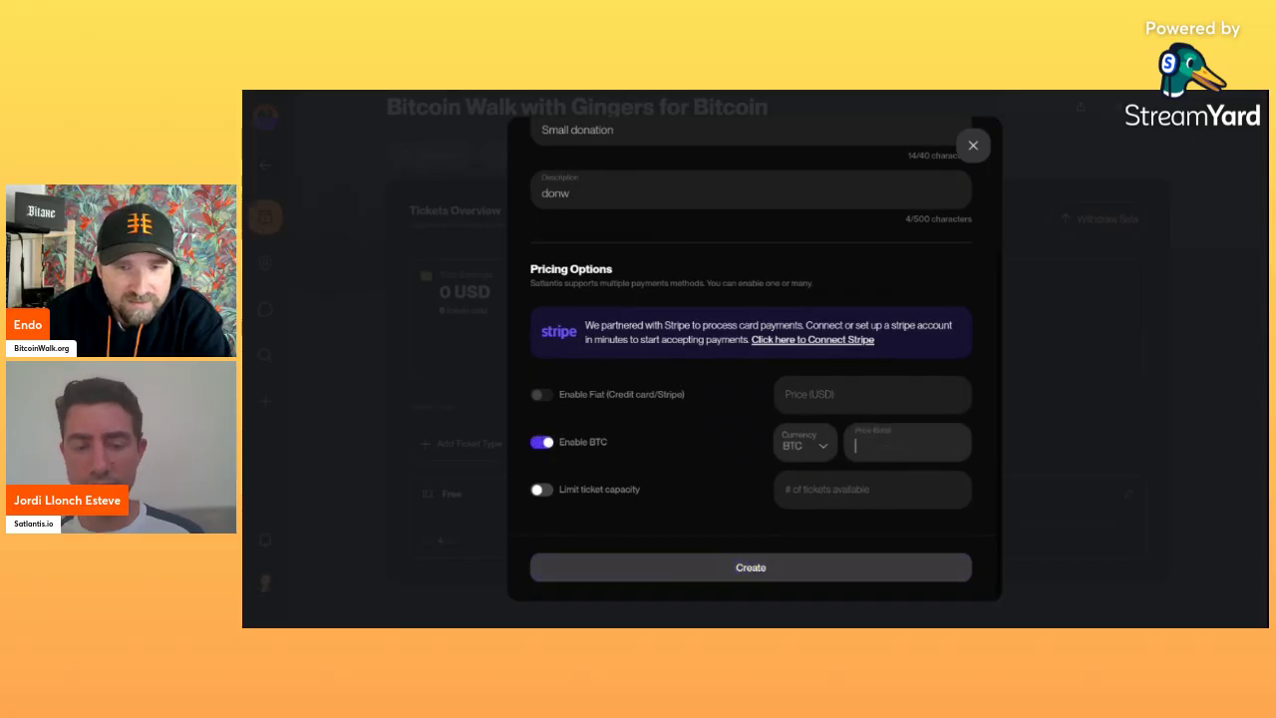
{"action": "type", "text": "50000"}
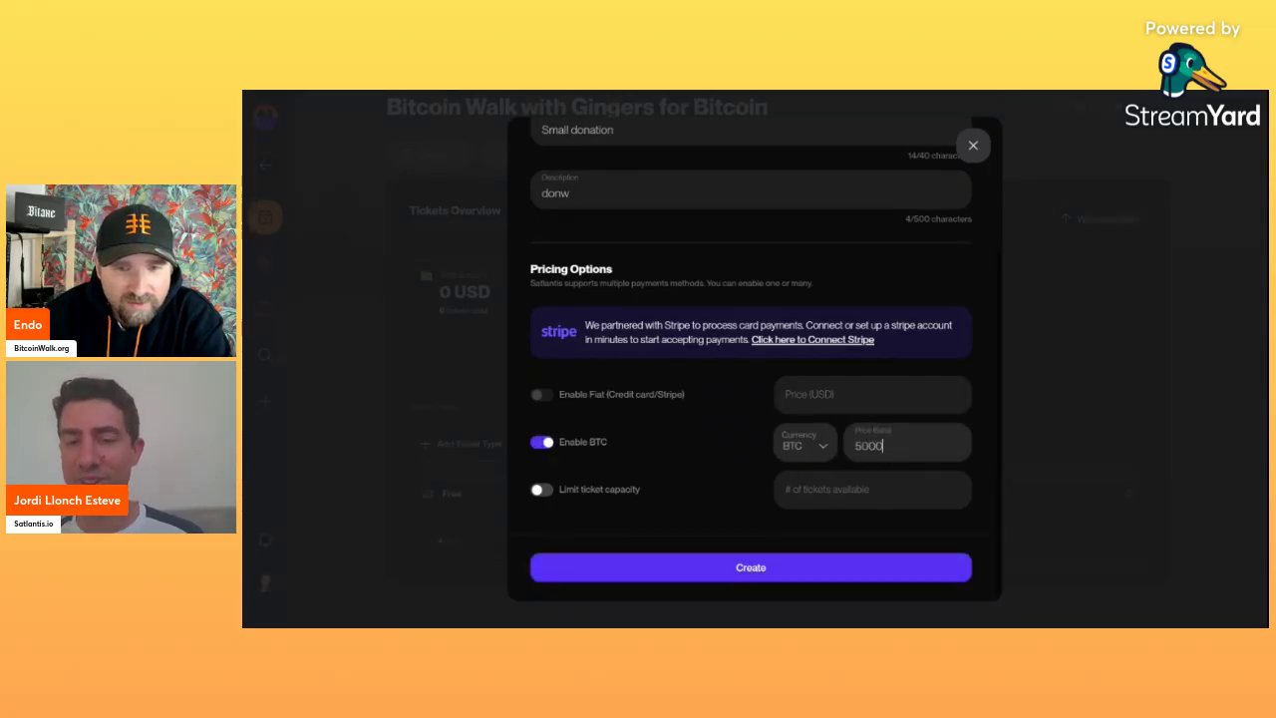
{"action": "left_click", "coordinate": [812, 454]}
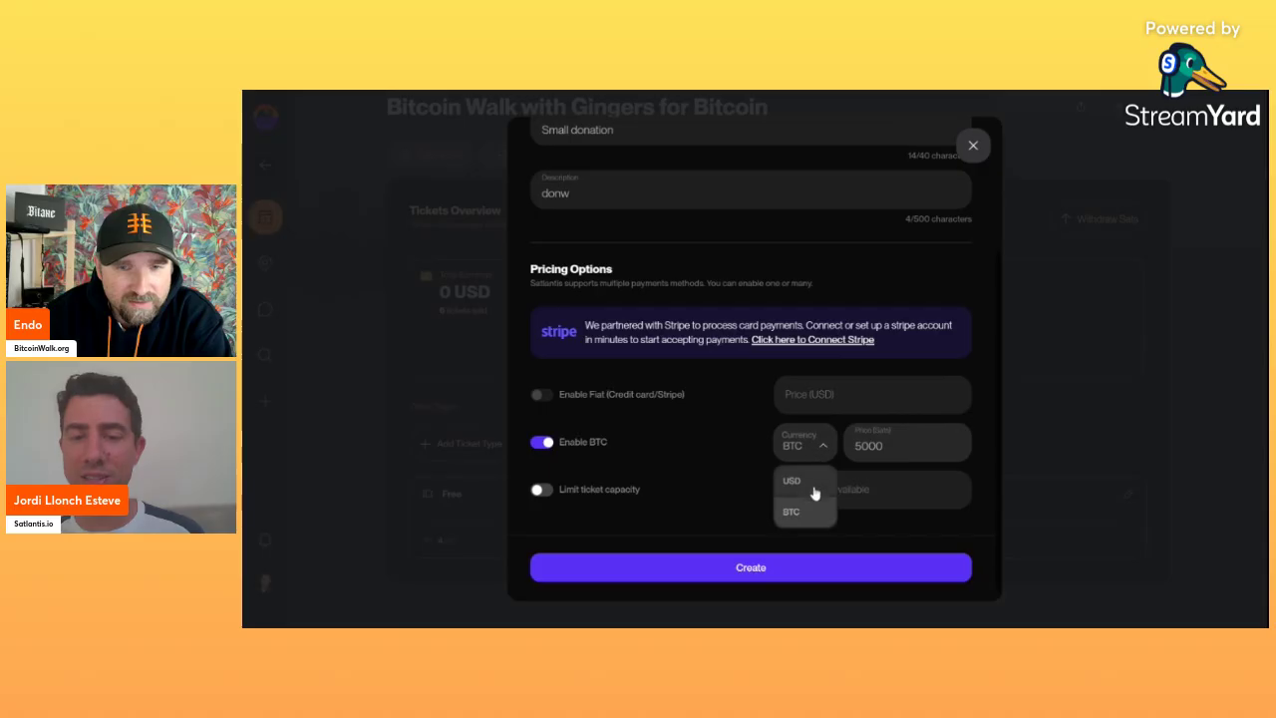
{"action": "left_click", "coordinate": [812, 483]}
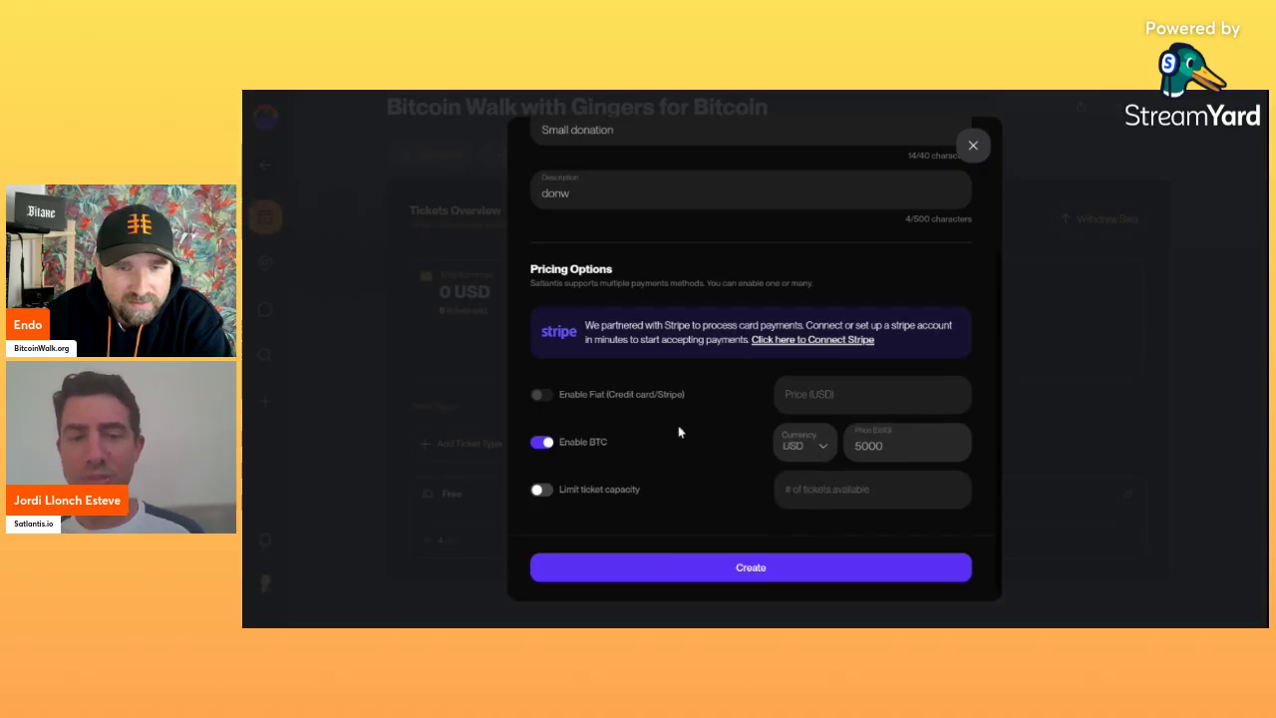
{"action": "left_click", "coordinate": [546, 442]}
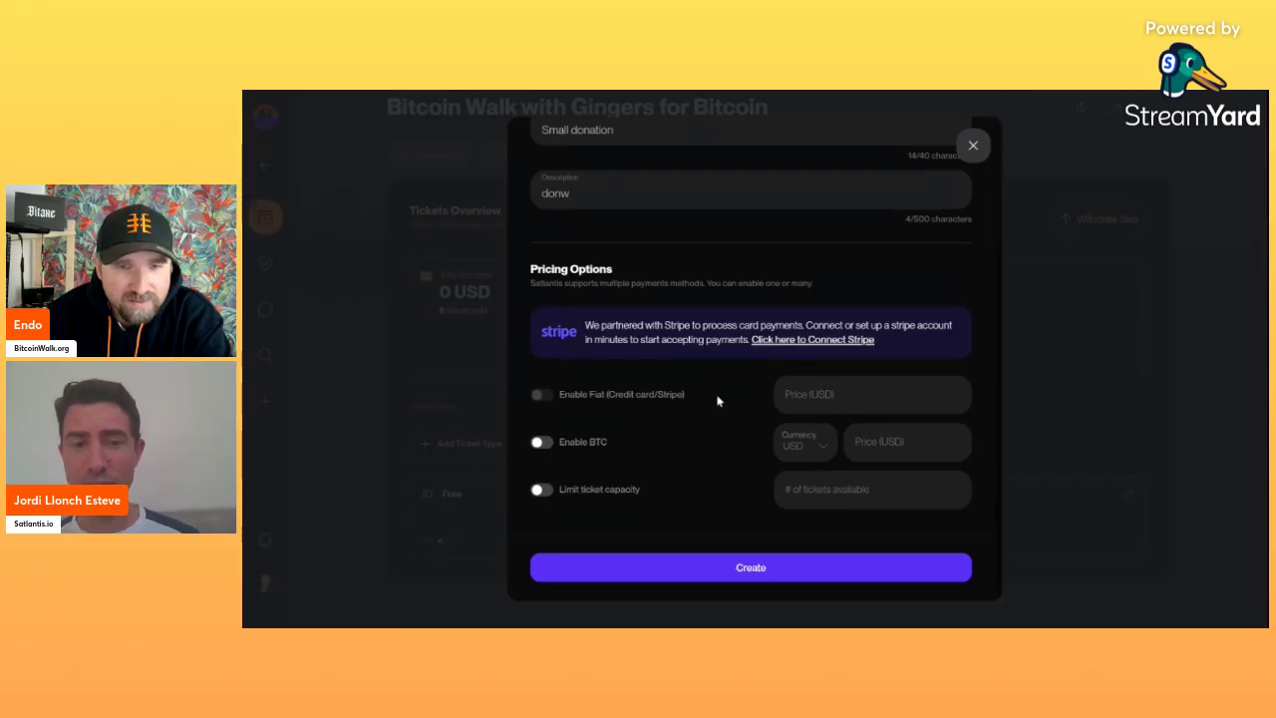
{"action": "scroll", "coordinate": [815, 401], "scroll_direction": "up", "scroll_amount": 4}
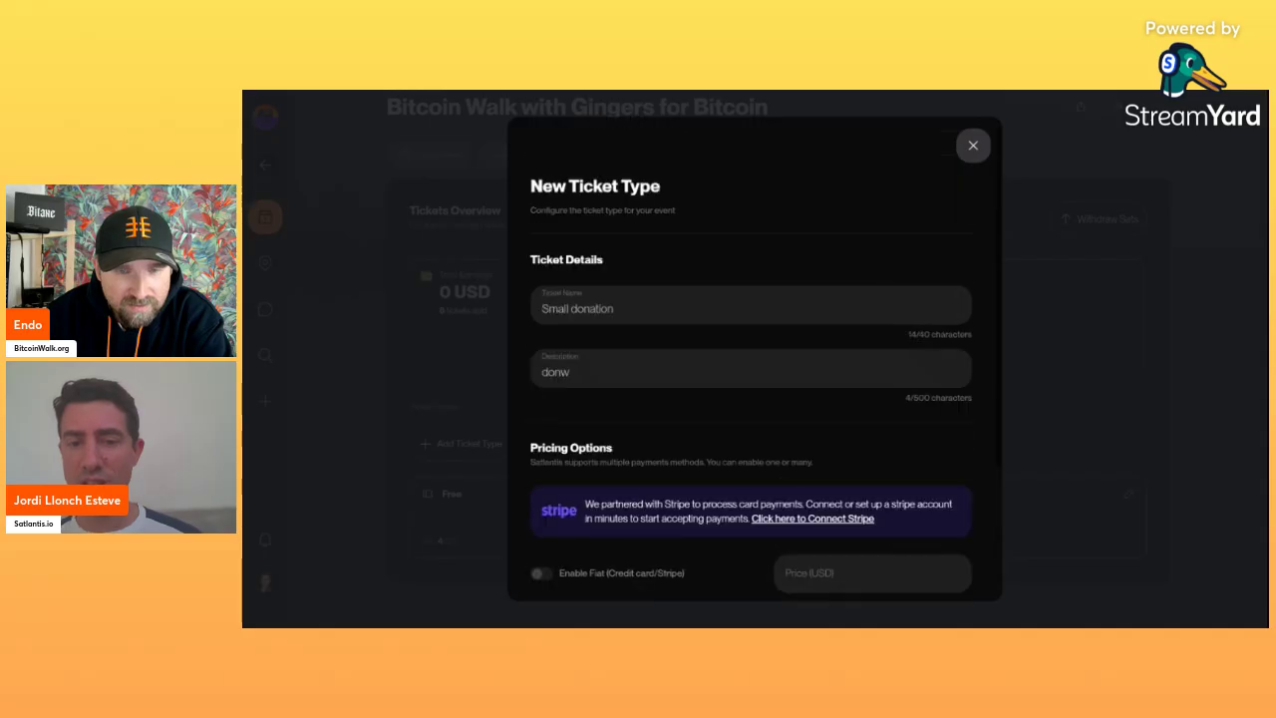
{"action": "scroll", "coordinate": [816, 402], "scroll_direction": "down", "scroll_amount": 4}
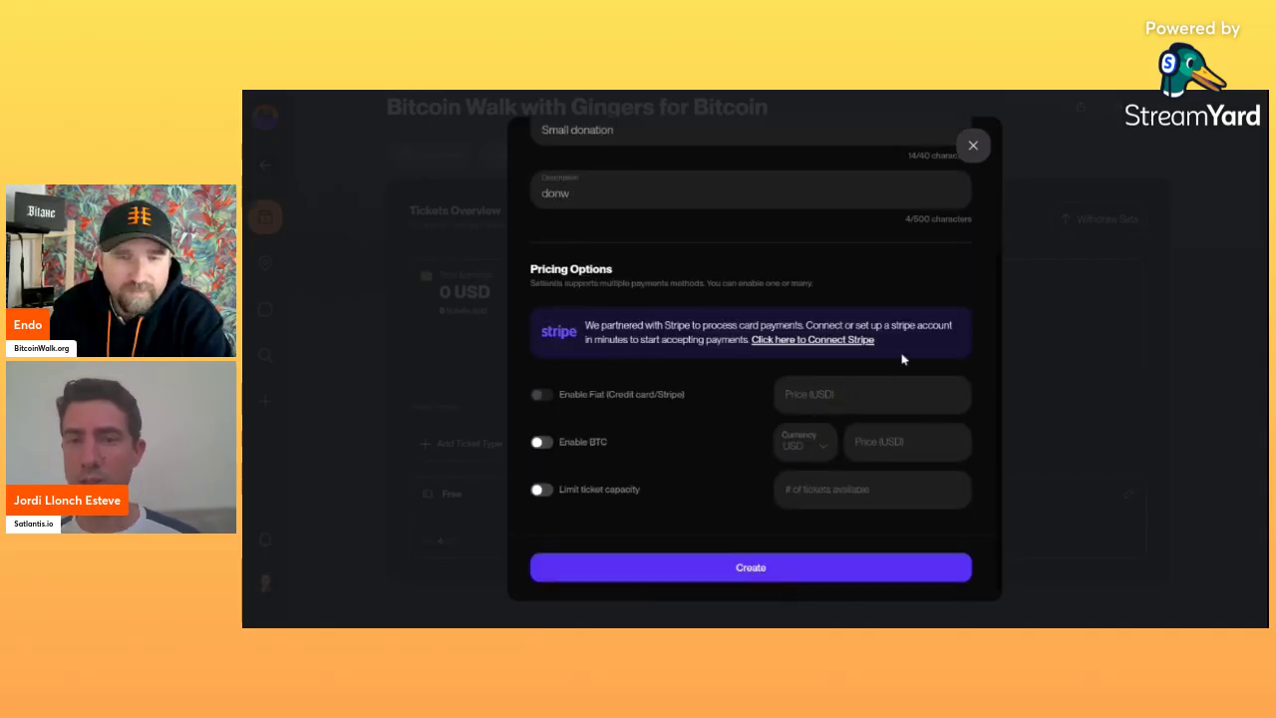
{"action": "scroll", "coordinate": [902, 359], "scroll_direction": "up", "scroll_amount": 2}
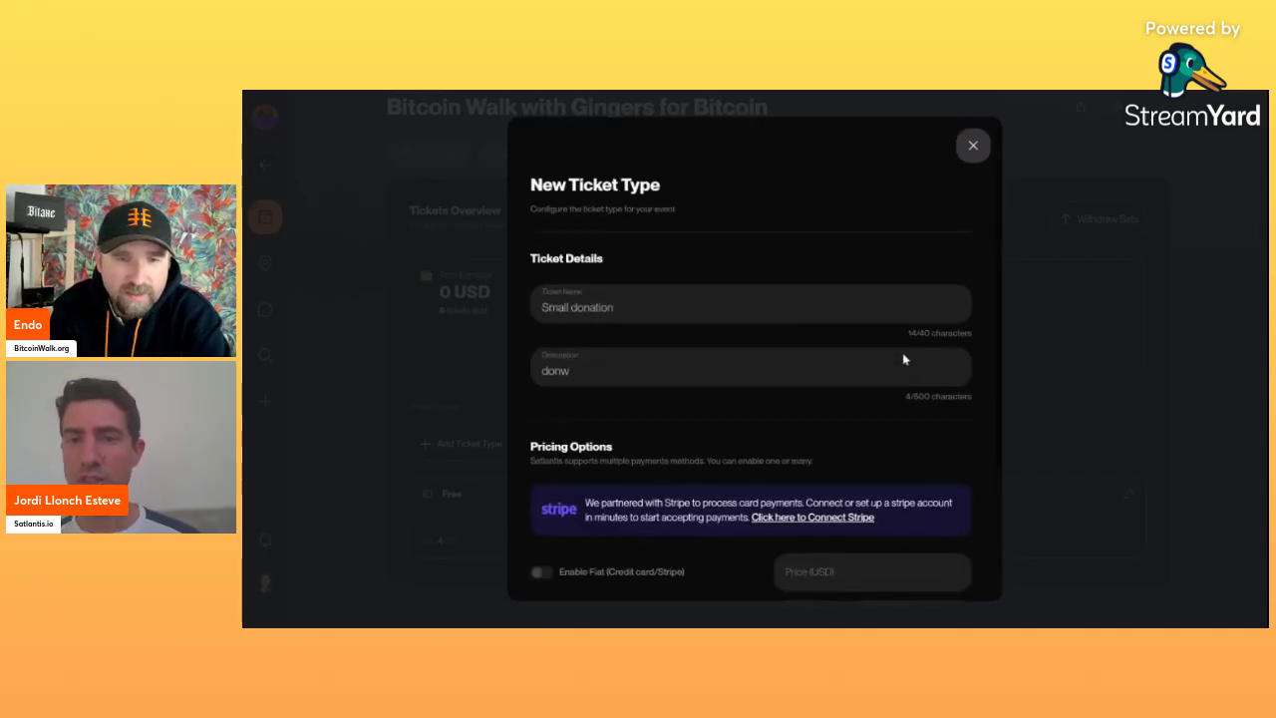
Discard the new ticket form and check the 0 sats BTC balance in Tickets Overview.
{"action": "left_click", "coordinate": [975, 150]}
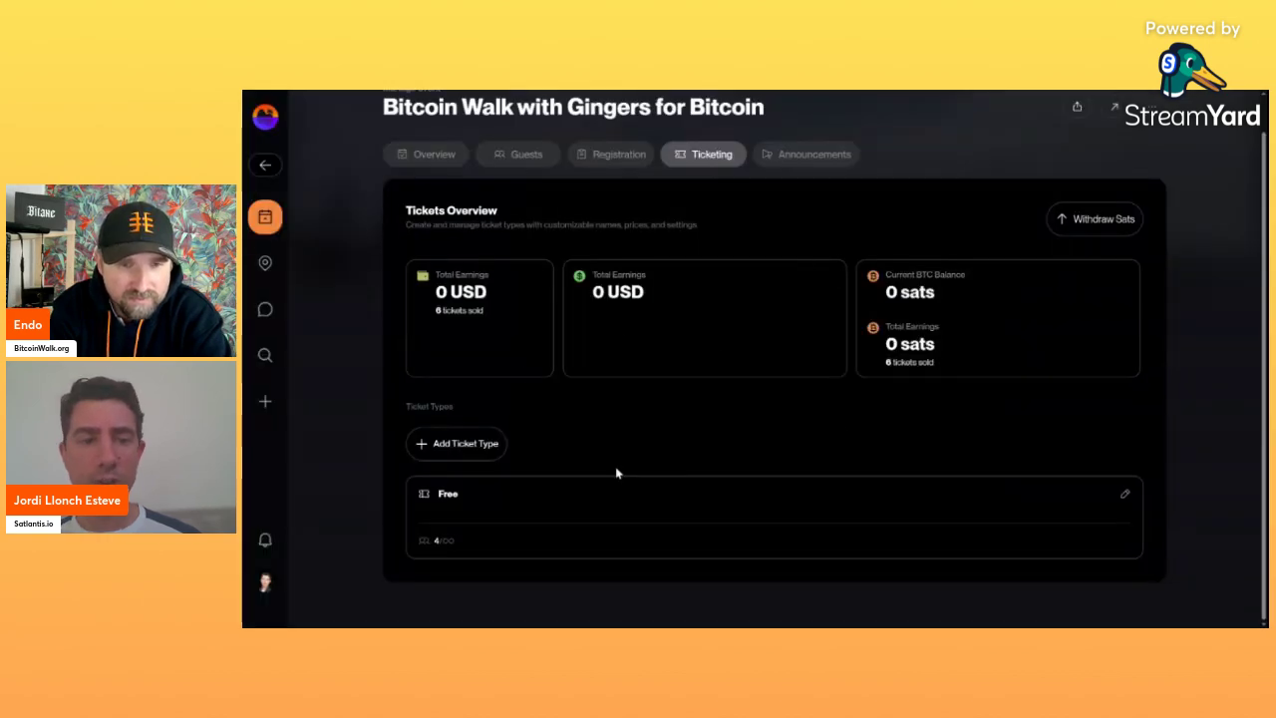
{"action": "scroll", "coordinate": [733, 326], "scroll_direction": "up", "scroll_amount": 1}
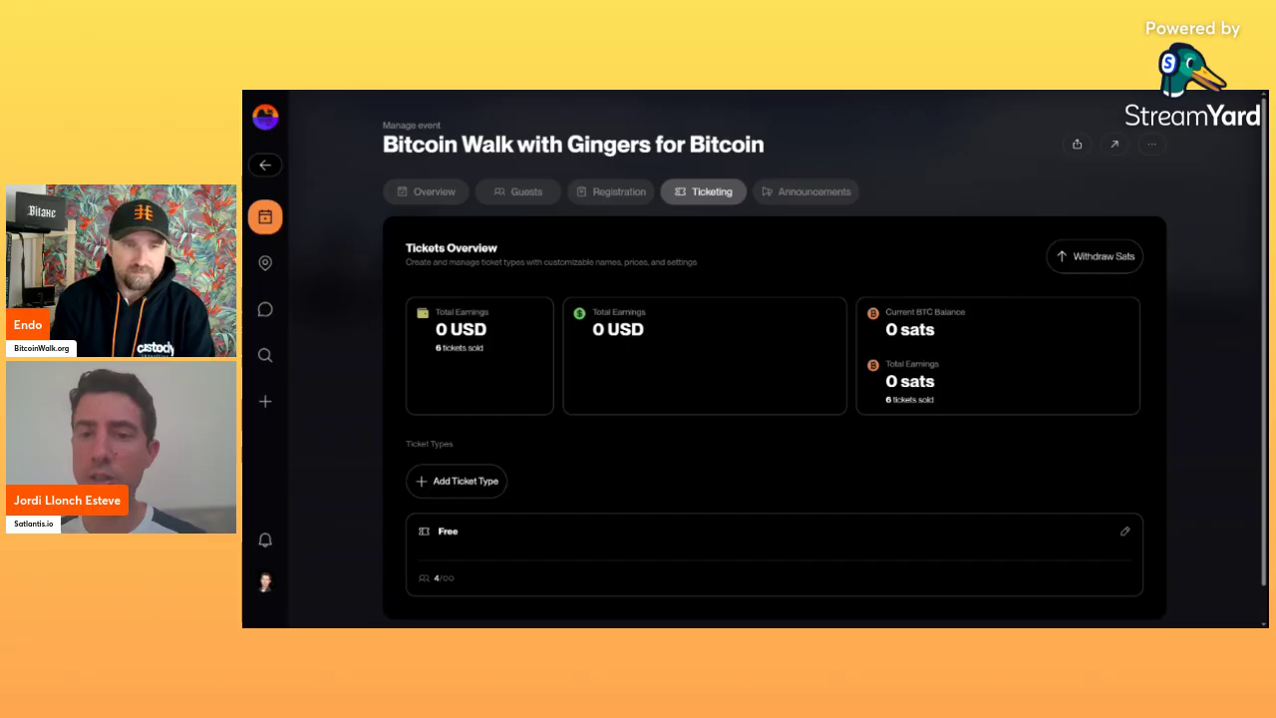
{"action": "left_click_drag", "start_coordinate": [885, 330], "coordinate": [935, 330]}
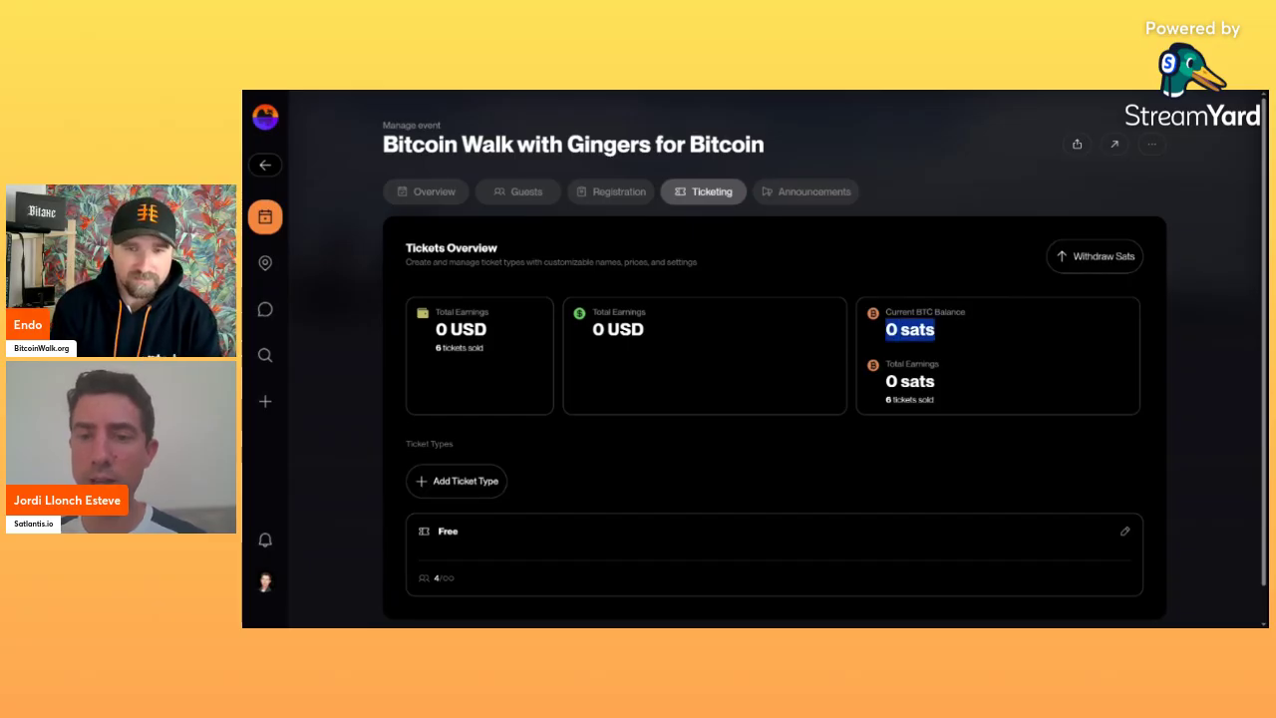
{"action": "left_click", "coordinate": [936, 331]}
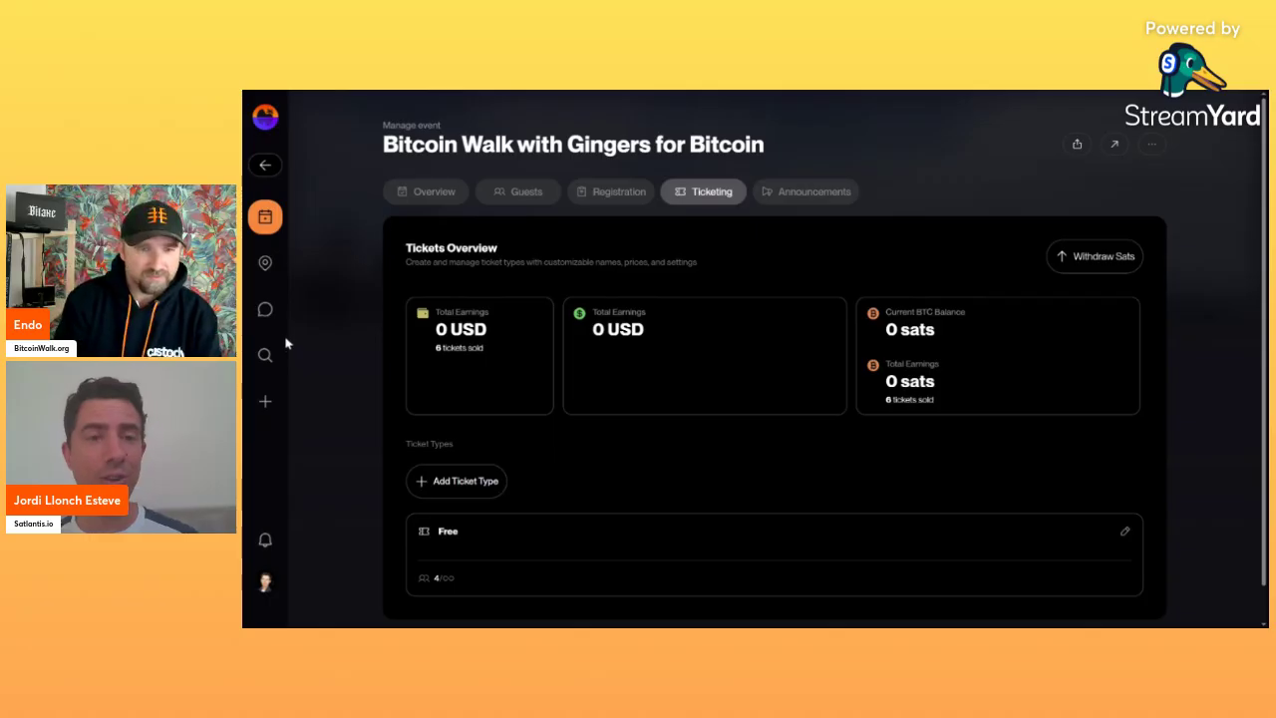
Return to the events list and switch to browsing calendars instead of events.
{"action": "left_click", "coordinate": [275, 217]}
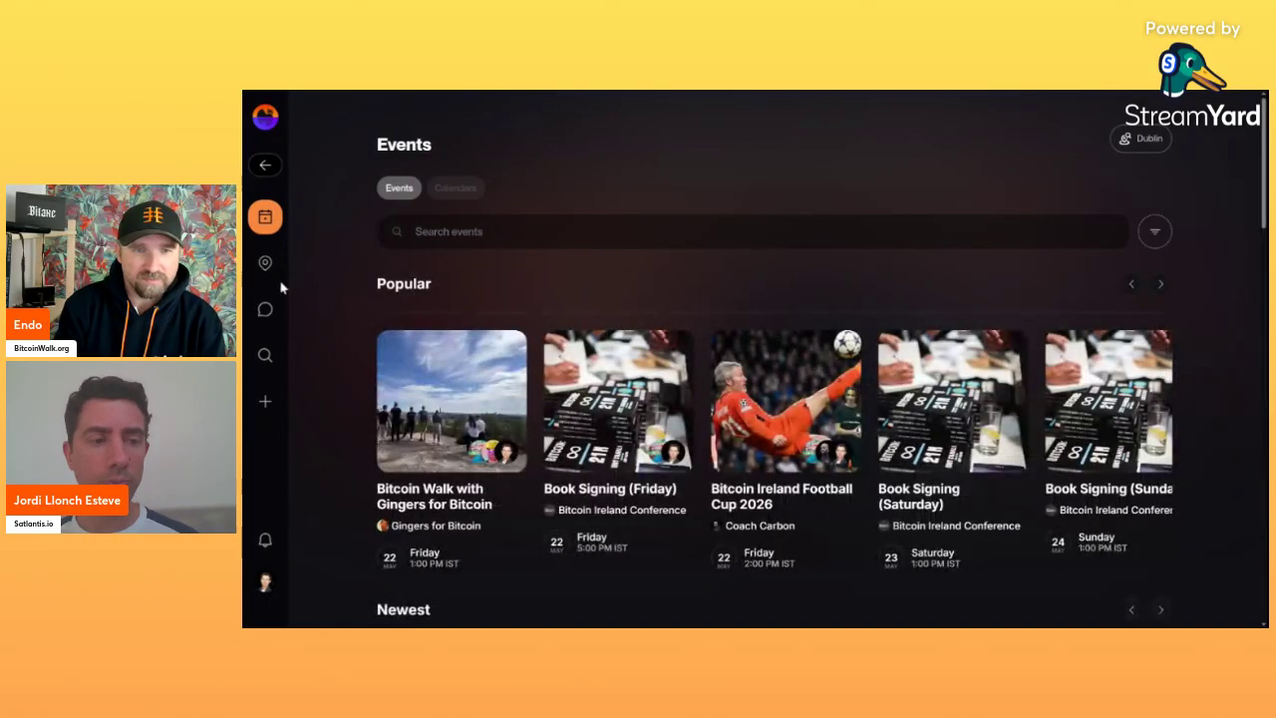
{"action": "left_click", "coordinate": [453, 188]}
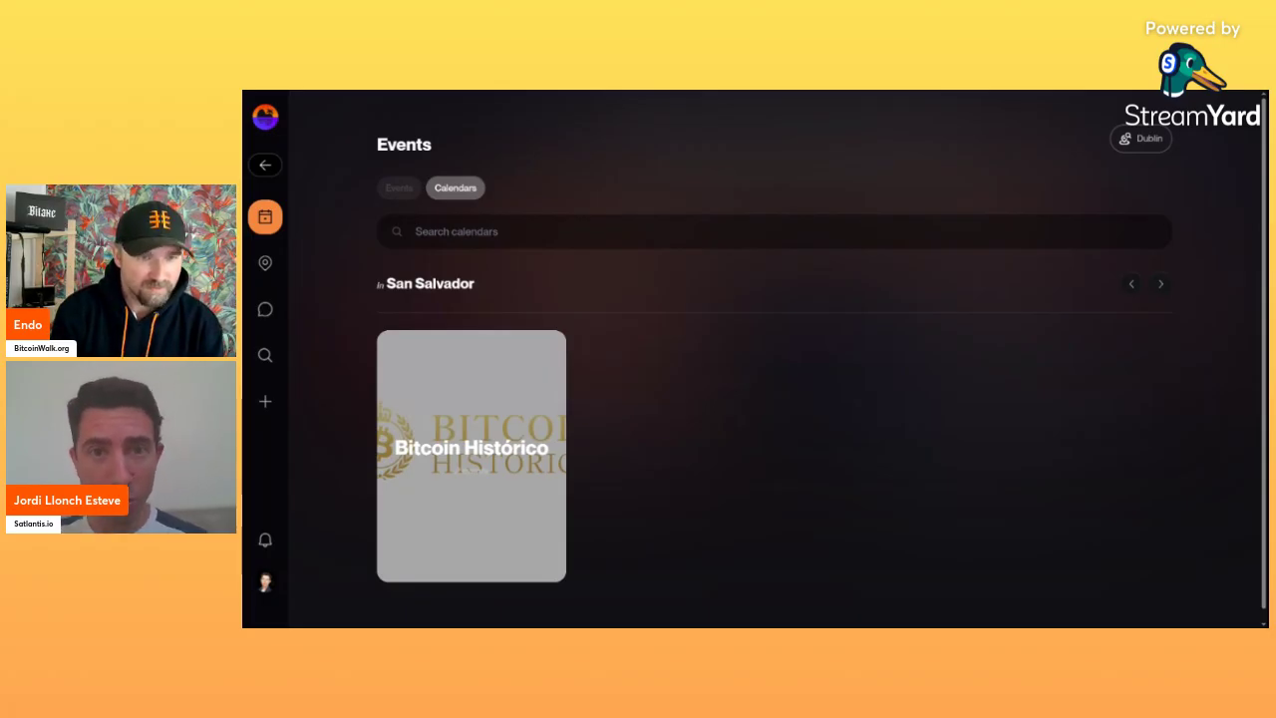
{"action": "scroll", "coordinate": [351, 319], "scroll_direction": "down", "scroll_amount": 1}
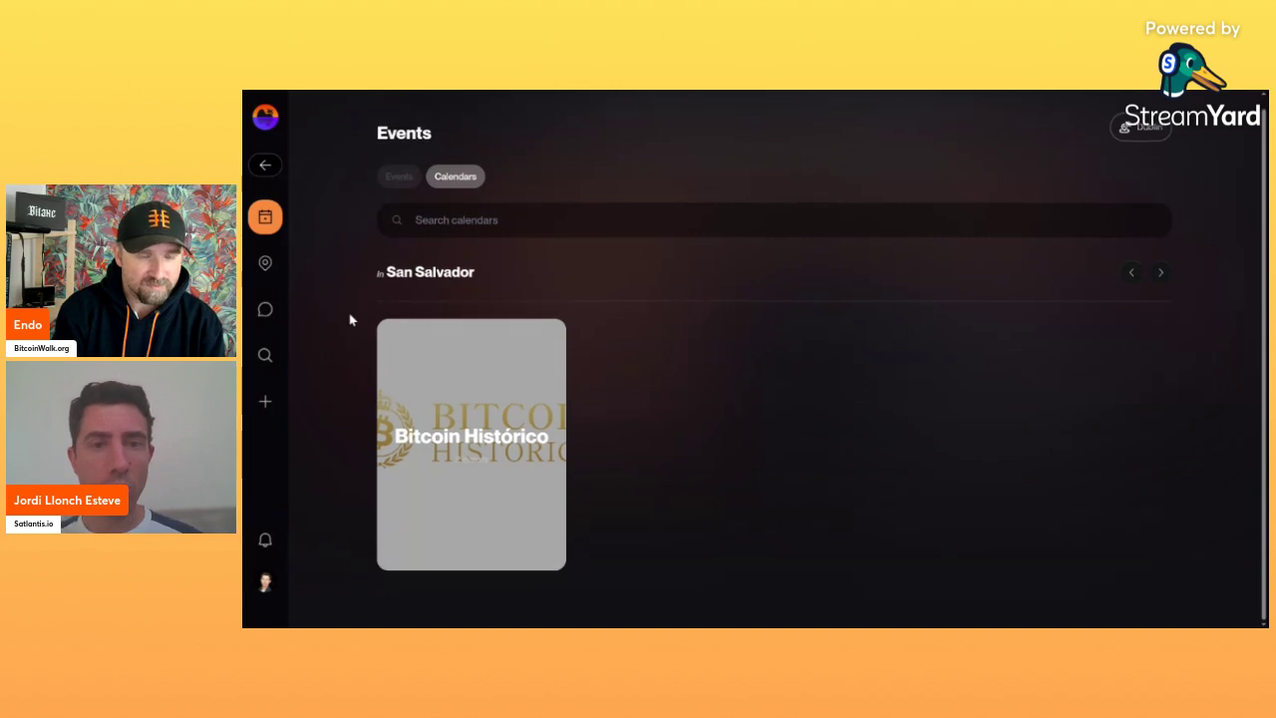
Change the calendar location from Dublin to Global and scroll to the Popular calendars.
{"action": "left_click", "coordinate": [1143, 144]}
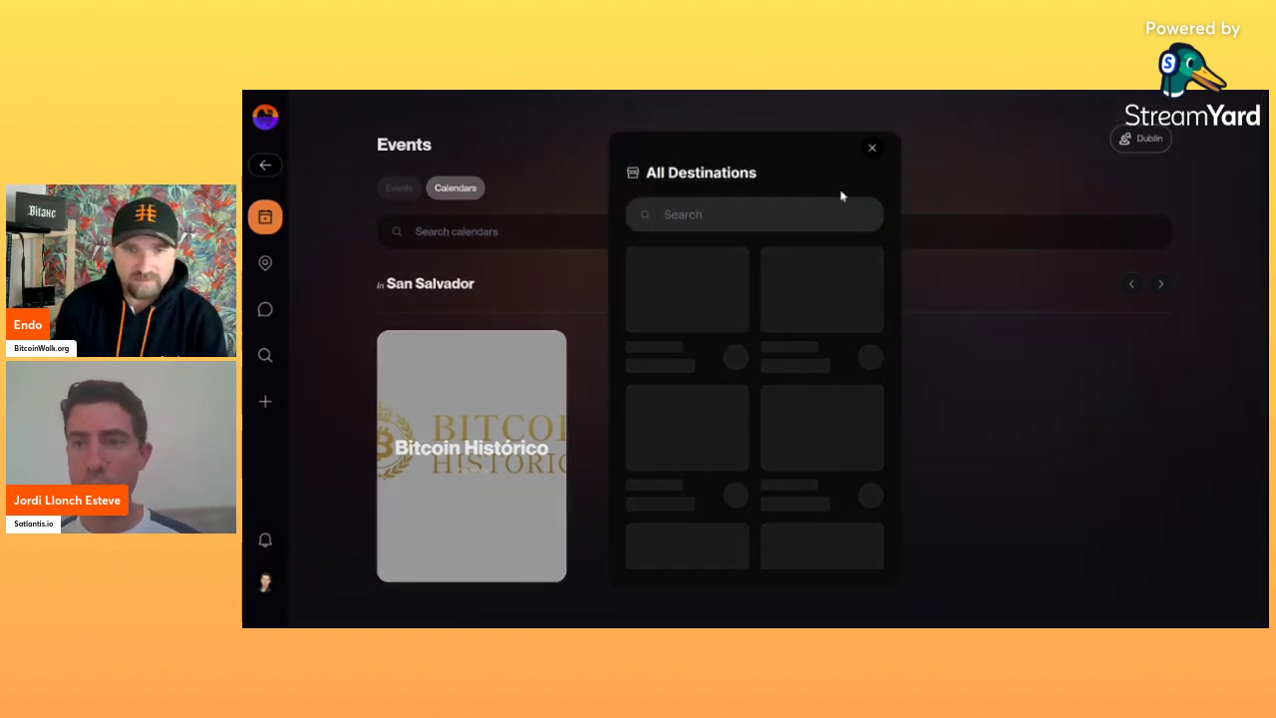
{"action": "left_click", "coordinate": [682, 289]}
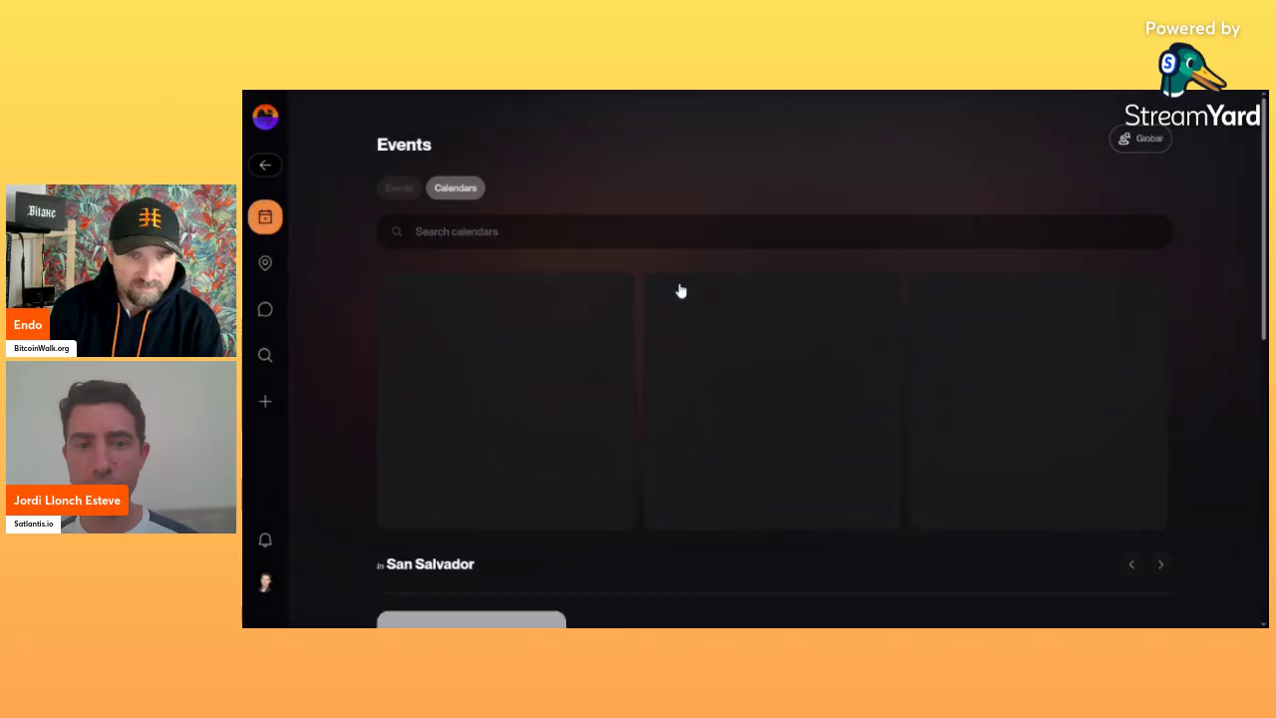
{"action": "scroll", "coordinate": [337, 390], "scroll_direction": "down", "scroll_amount": 5}
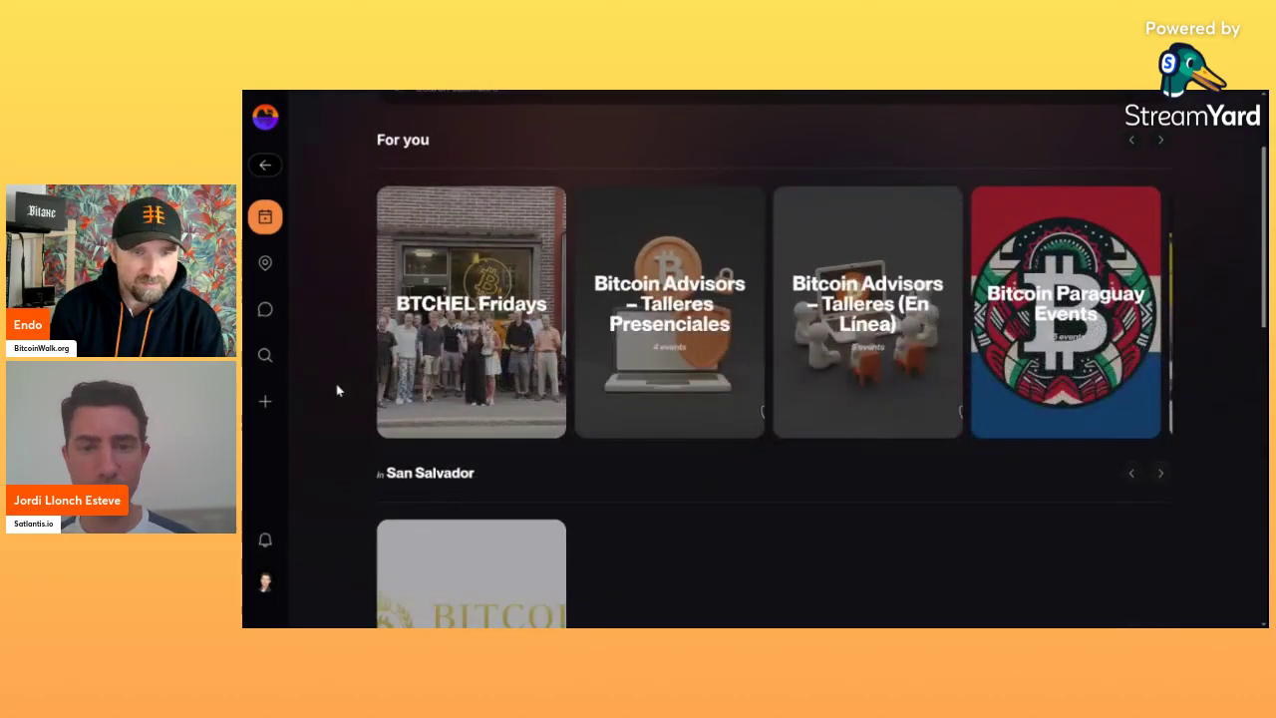
{"action": "scroll", "coordinate": [337, 391], "scroll_direction": "down", "scroll_amount": 3}
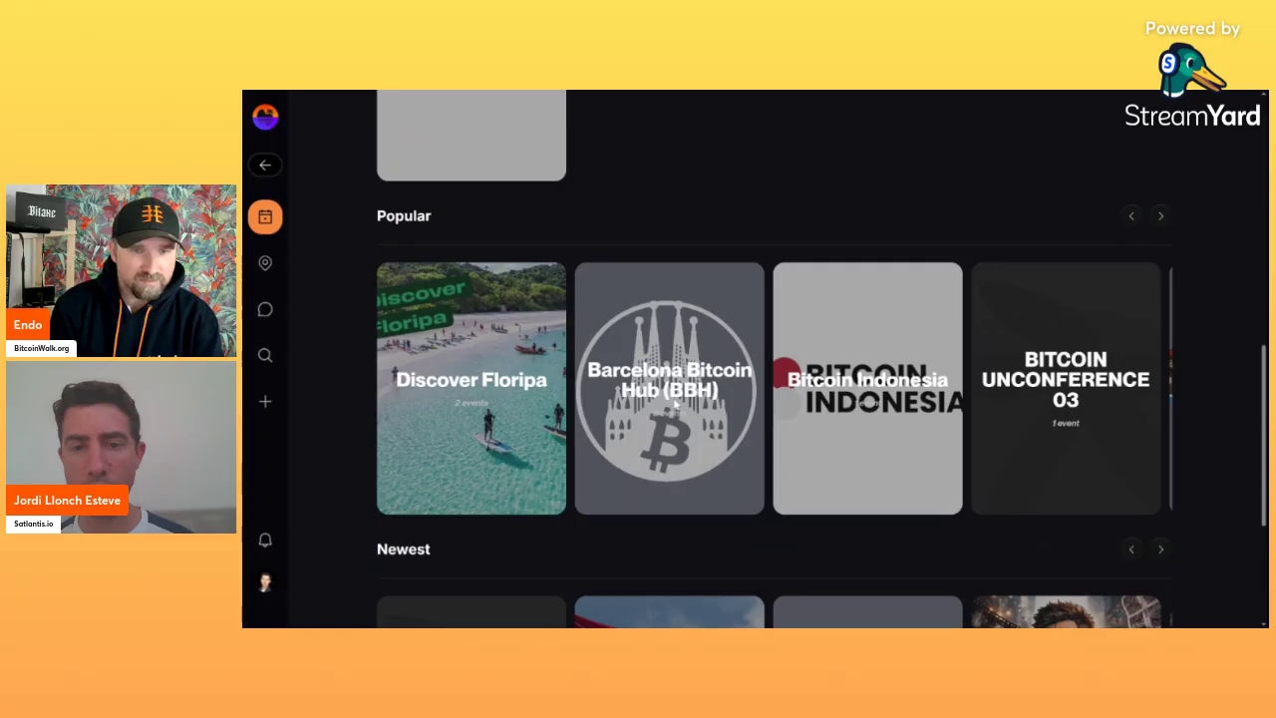
Open the Barcelona Bitcoin Hub calendar card and switch its event list to Past.
{"action": "left_click", "coordinate": [674, 403]}
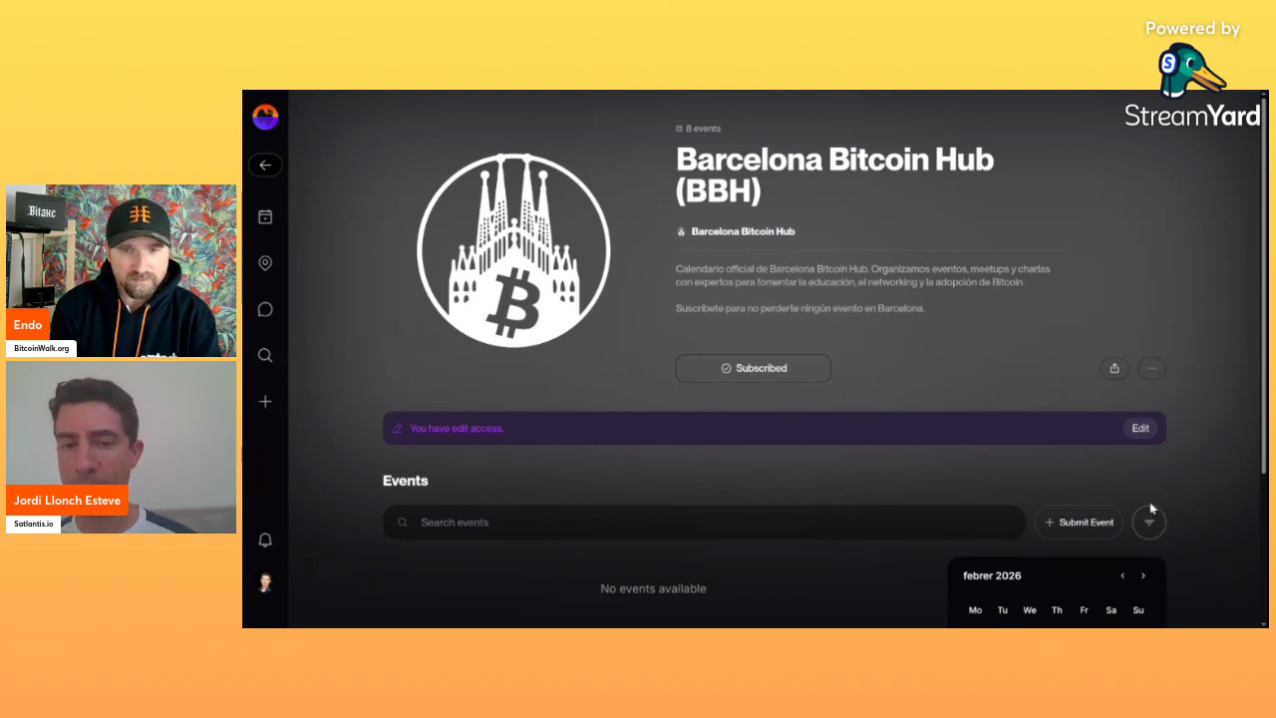
{"action": "scroll", "coordinate": [1150, 502], "scroll_direction": "down", "scroll_amount": 2}
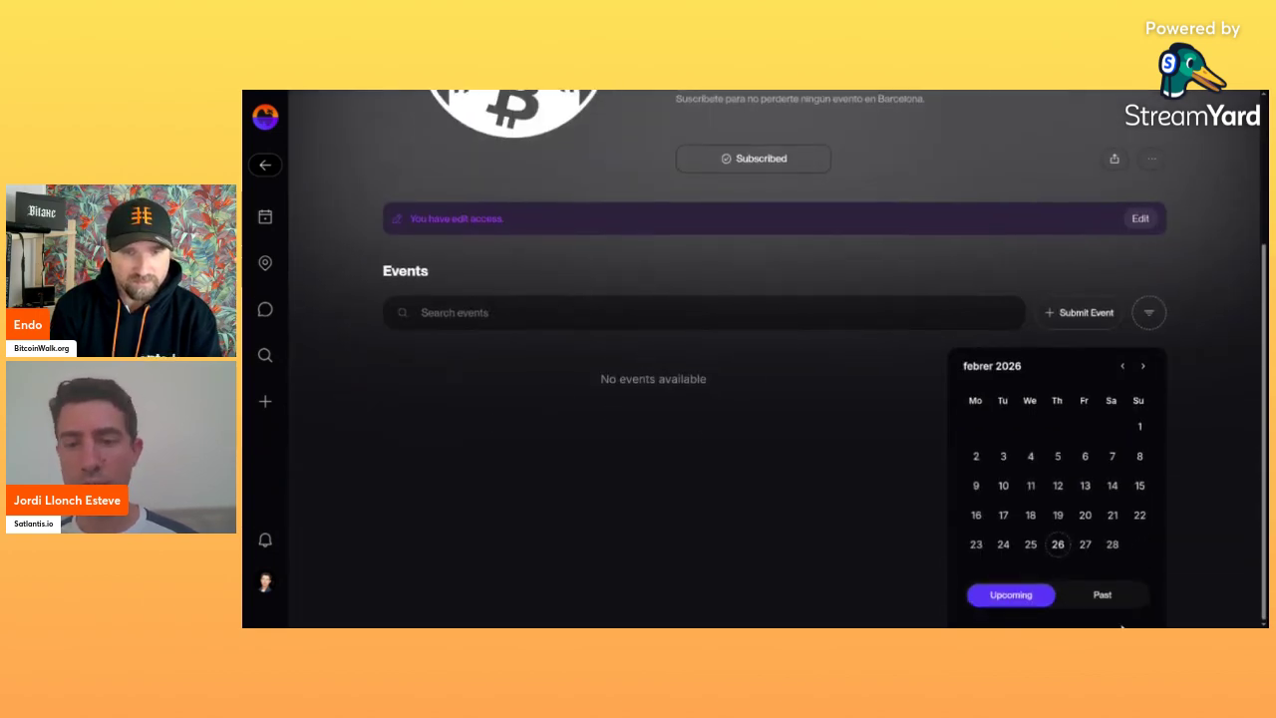
{"action": "left_click", "coordinate": [1113, 595]}
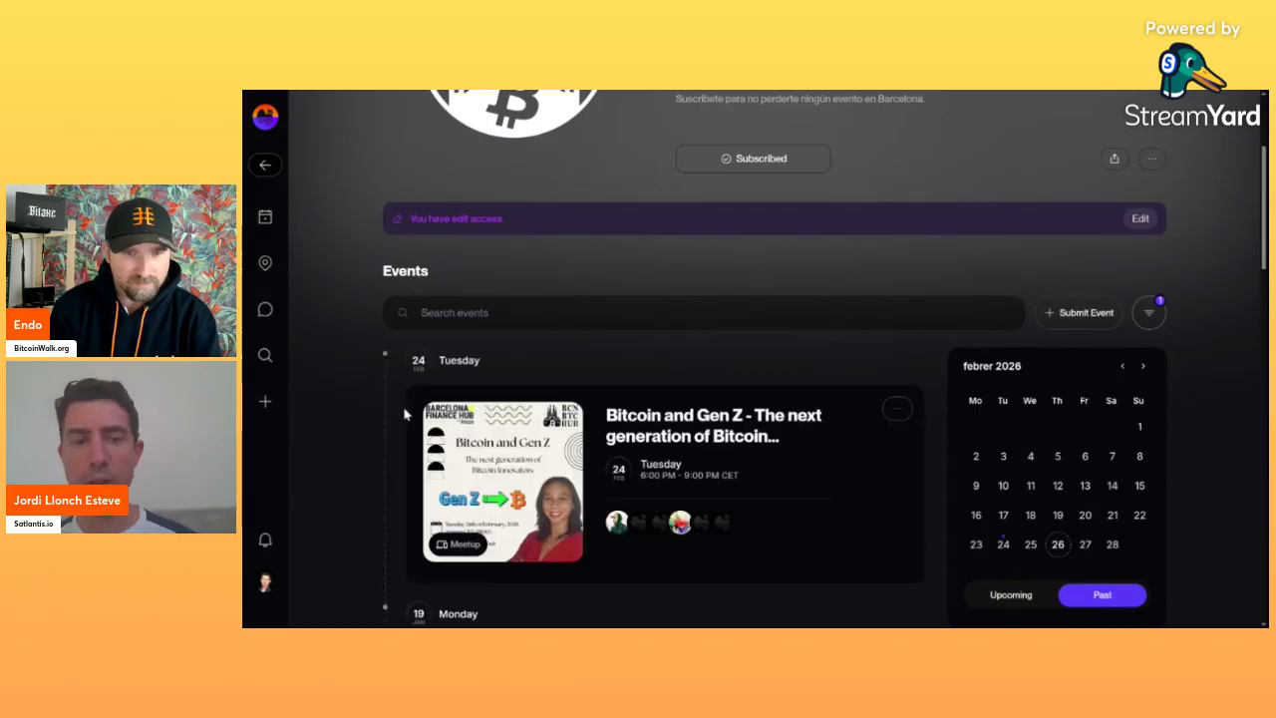
Scroll through the calendar's past events, such as 'Bitcoin and Gen Z'.
{"action": "scroll", "coordinate": [321, 427], "scroll_direction": "down", "scroll_amount": 1}
{"action": "scroll", "coordinate": [321, 426], "scroll_direction": "down", "scroll_amount": 3}
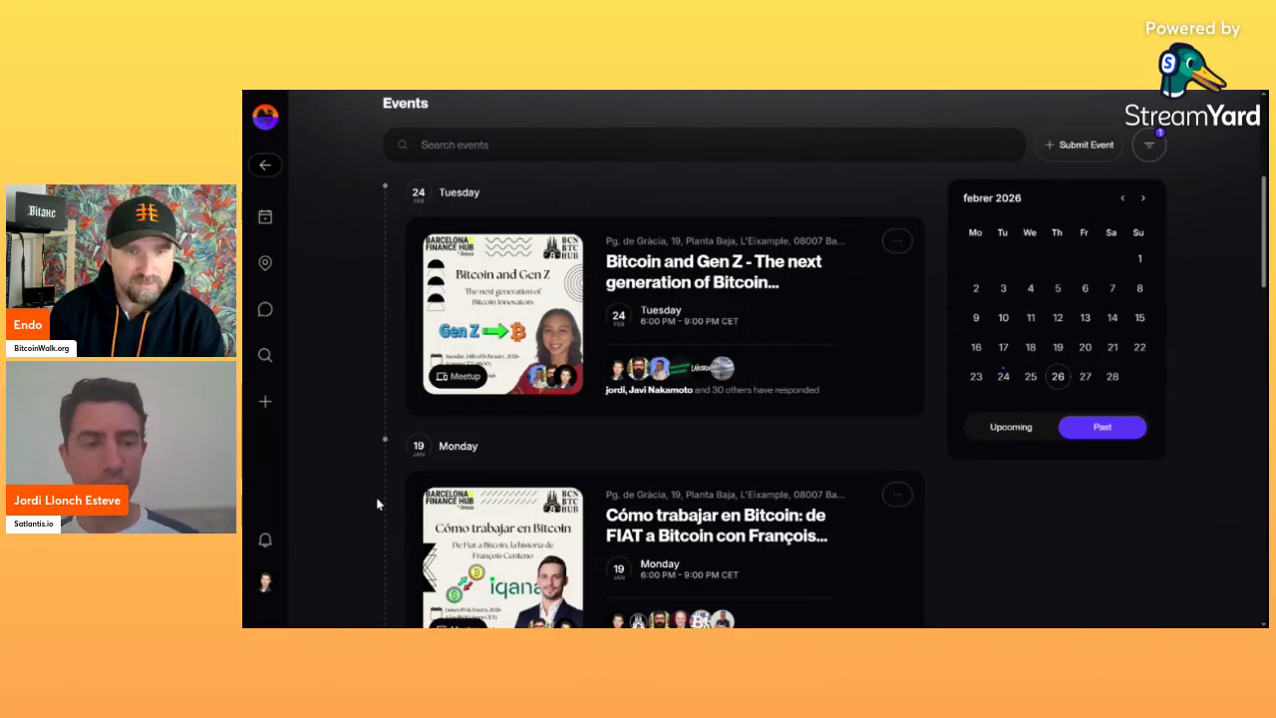
{"action": "scroll", "coordinate": [365, 502], "scroll_direction": "down", "scroll_amount": 3}
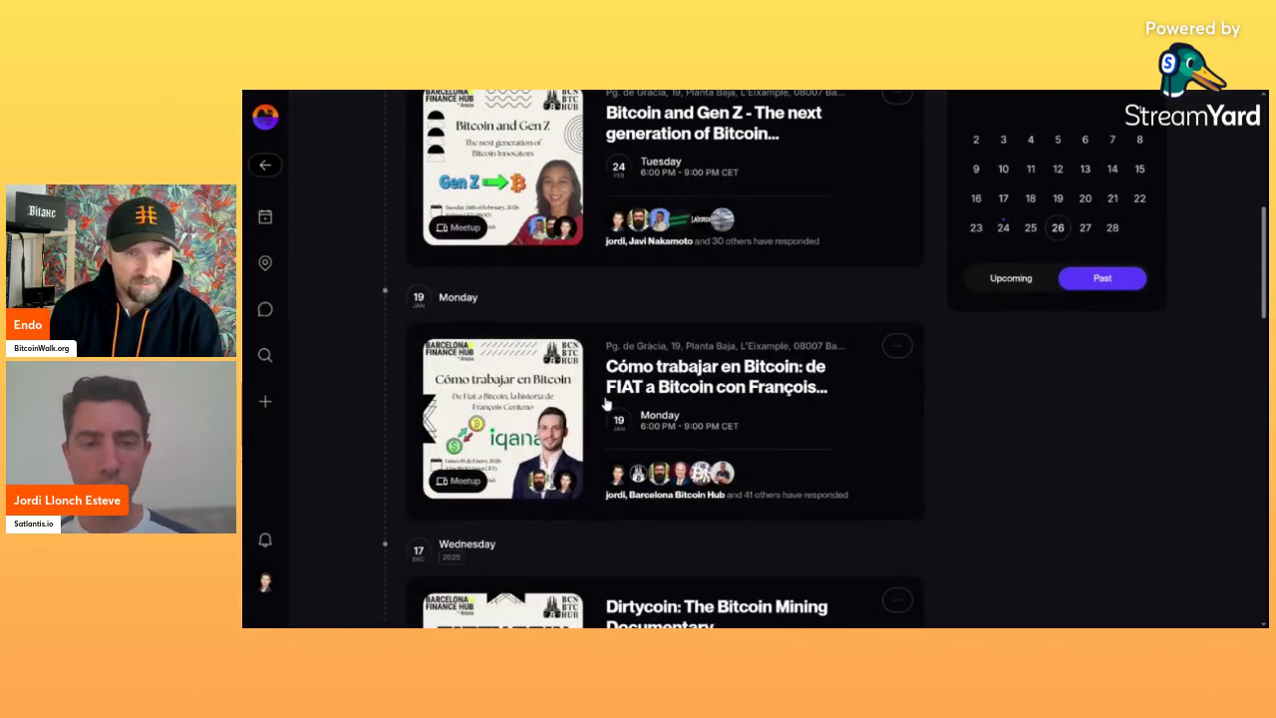
{"action": "scroll", "coordinate": [382, 439], "scroll_direction": "down", "scroll_amount": 4}
{"action": "scroll", "coordinate": [381, 438], "scroll_direction": "down", "scroll_amount": 3}
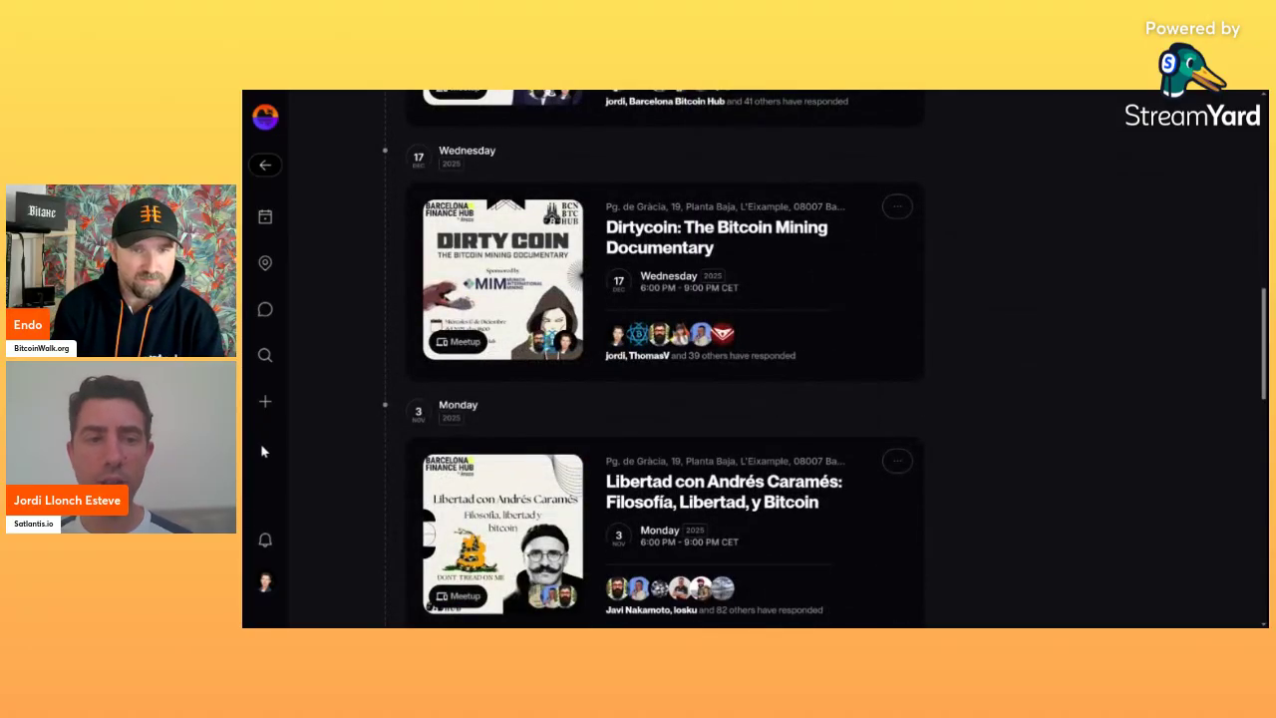
{"action": "scroll", "coordinate": [330, 433], "scroll_direction": "up", "scroll_amount": 4}
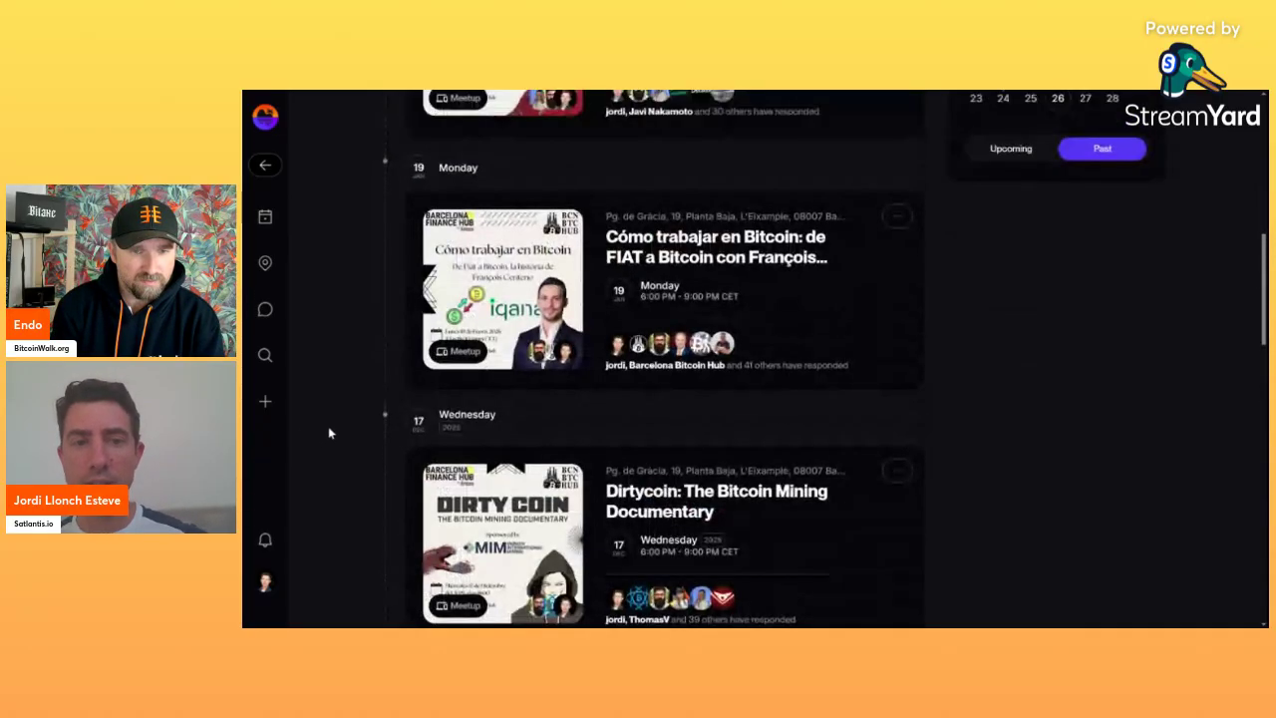
{"action": "scroll", "coordinate": [330, 433], "scroll_direction": "up", "scroll_amount": 8}
{"action": "scroll", "coordinate": [330, 432], "scroll_direction": "down", "scroll_amount": 2}
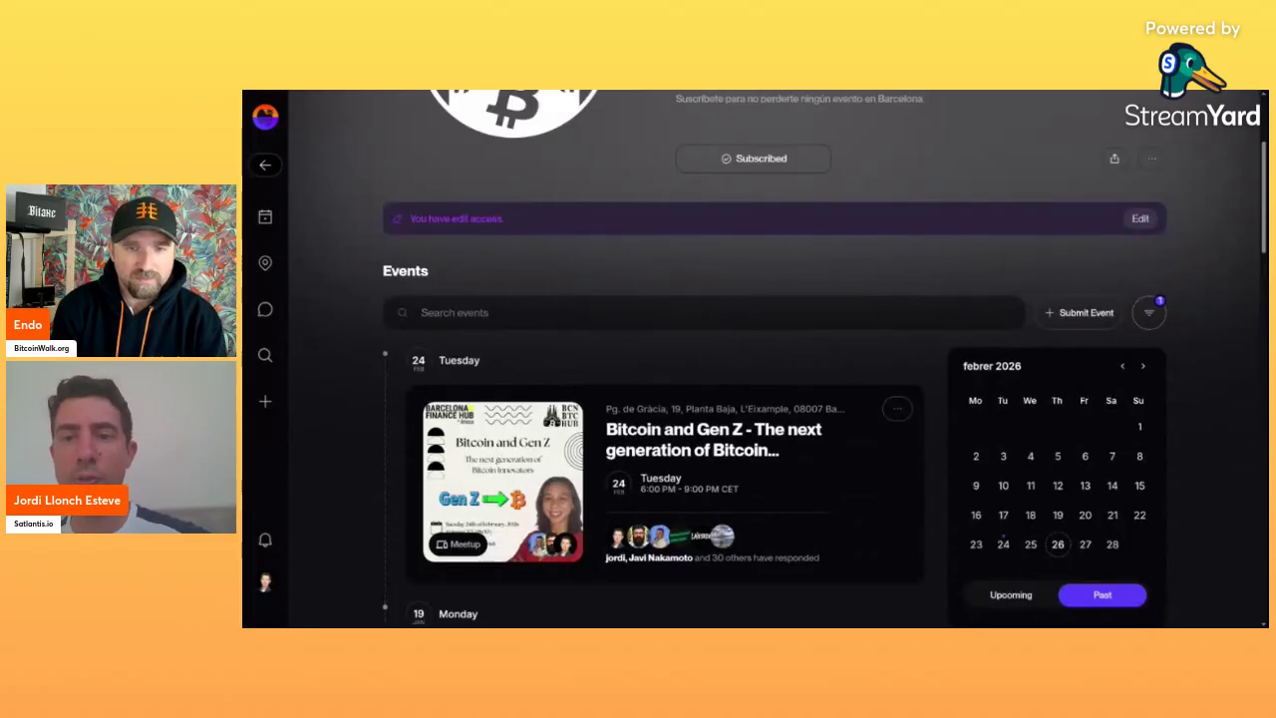
{"action": "scroll", "coordinate": [851, 293], "scroll_direction": "down", "scroll_amount": 1}
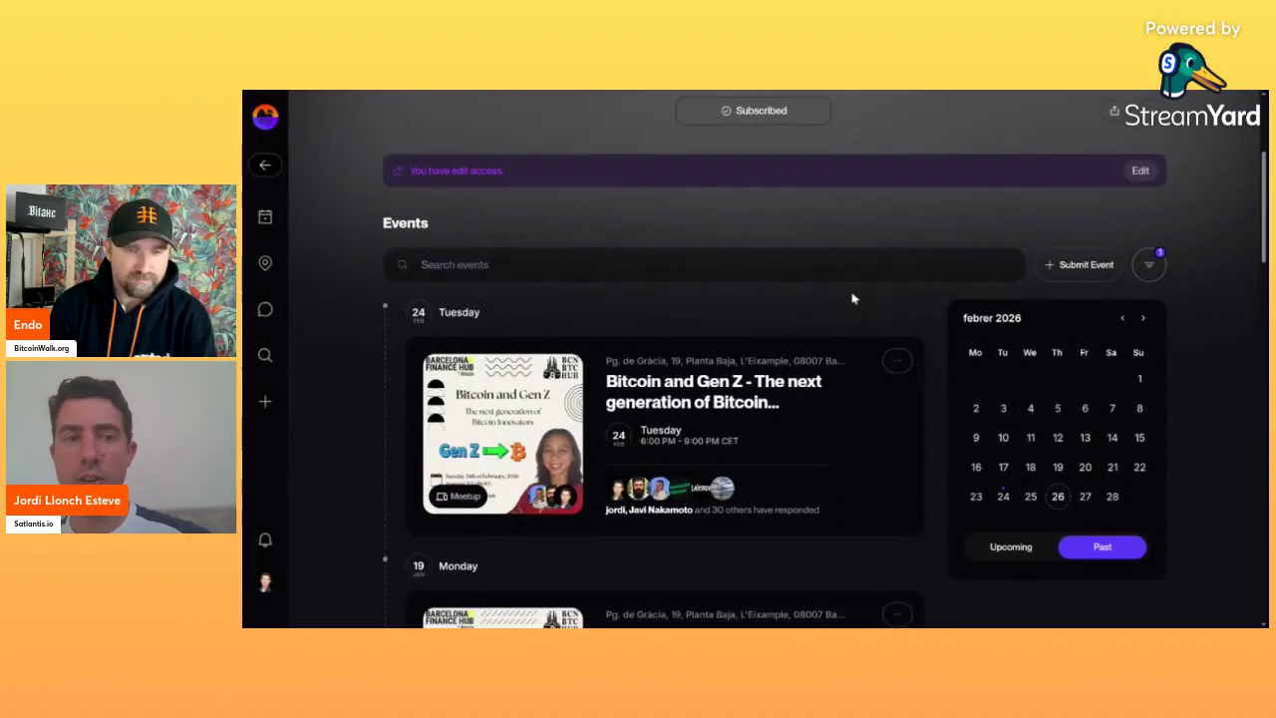
Open the Submit Event options, look them over, and close the menu.
{"action": "left_click", "coordinate": [1085, 267]}
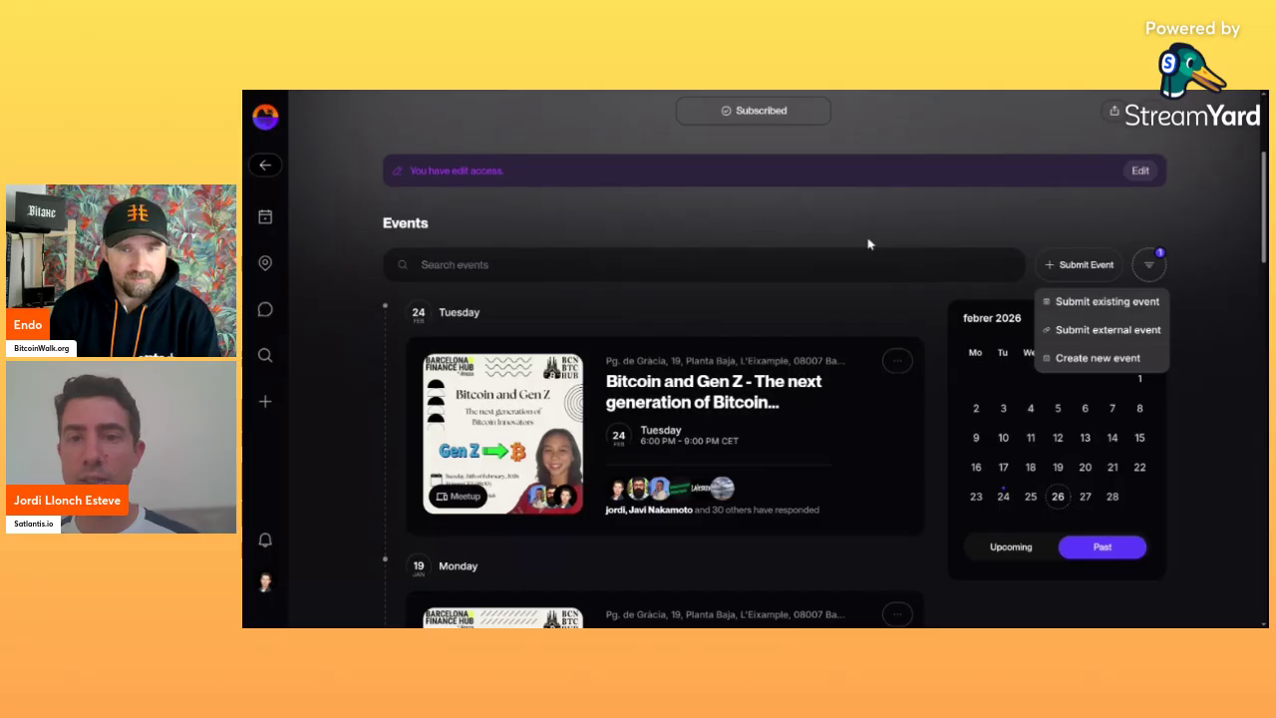
{"action": "scroll", "coordinate": [867, 244], "scroll_direction": "up", "scroll_amount": 2}
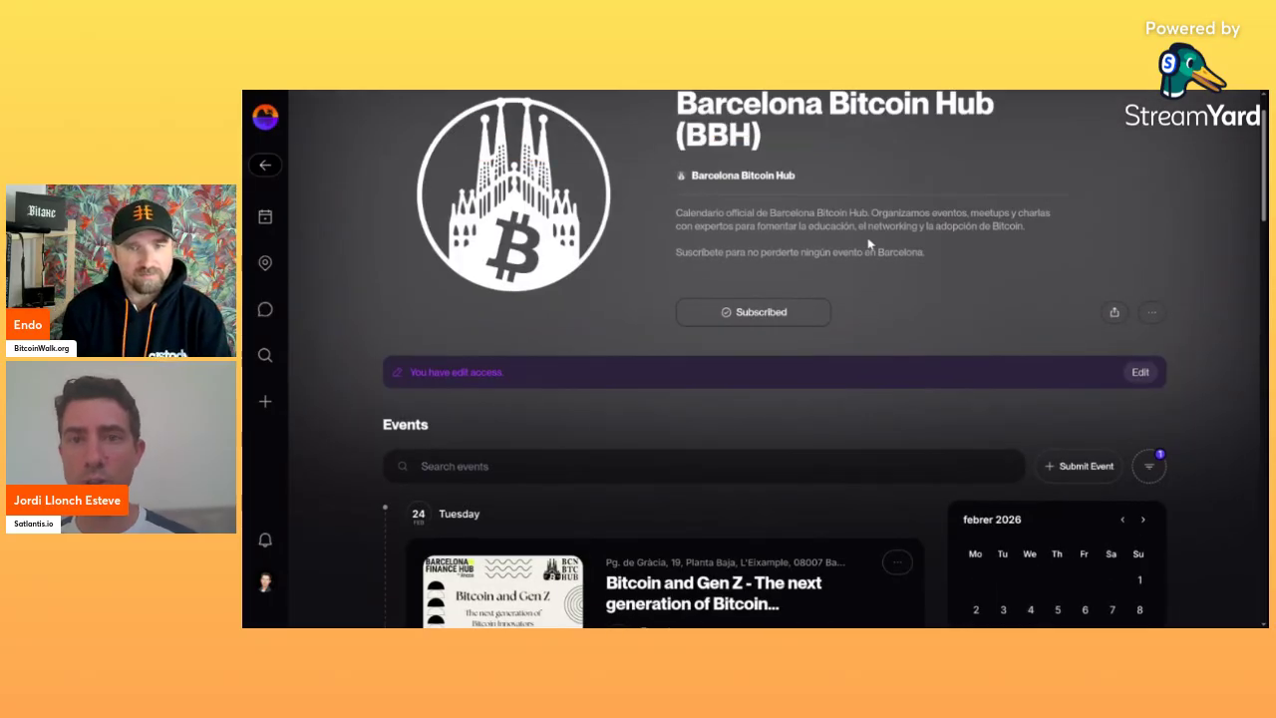
{"action": "scroll", "coordinate": [868, 245], "scroll_direction": "down", "scroll_amount": 1}
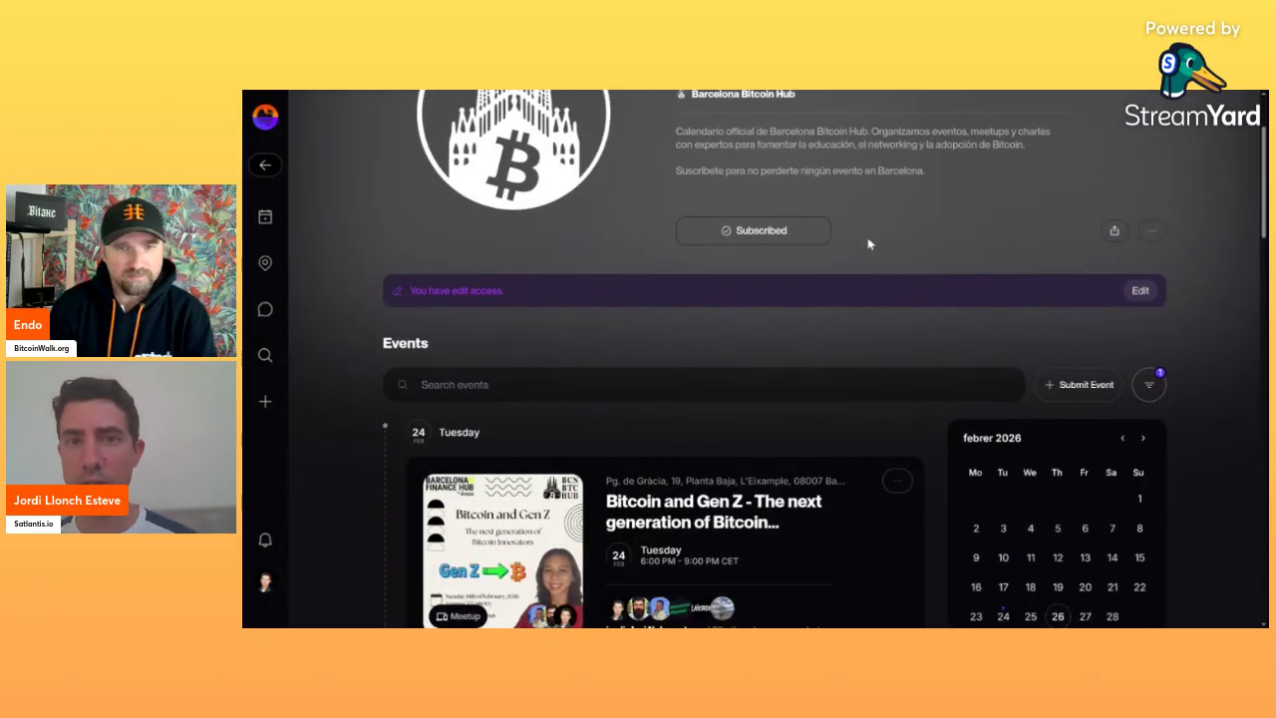
Open Barcelona Bitcoin Hub's edit page, check Admins and People, then open Newsletters.
{"action": "left_click", "coordinate": [1140, 293]}
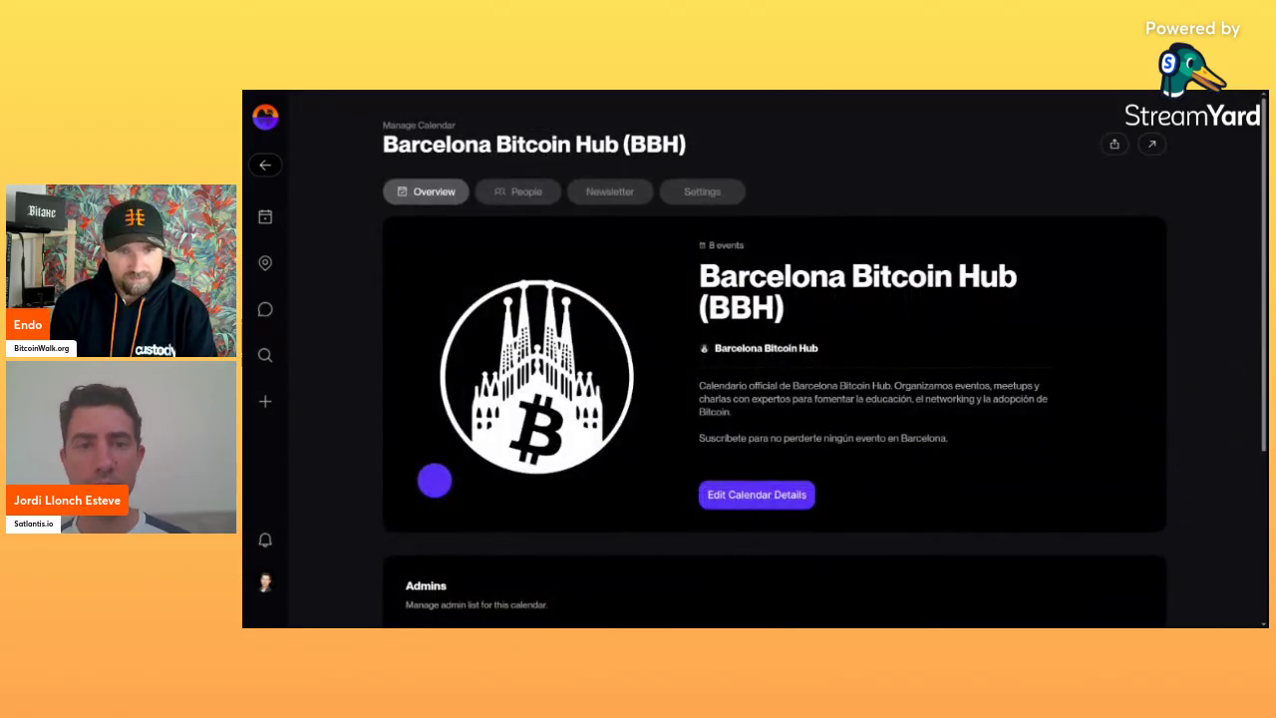
{"action": "scroll", "coordinate": [655, 344], "scroll_direction": "down", "scroll_amount": 3}
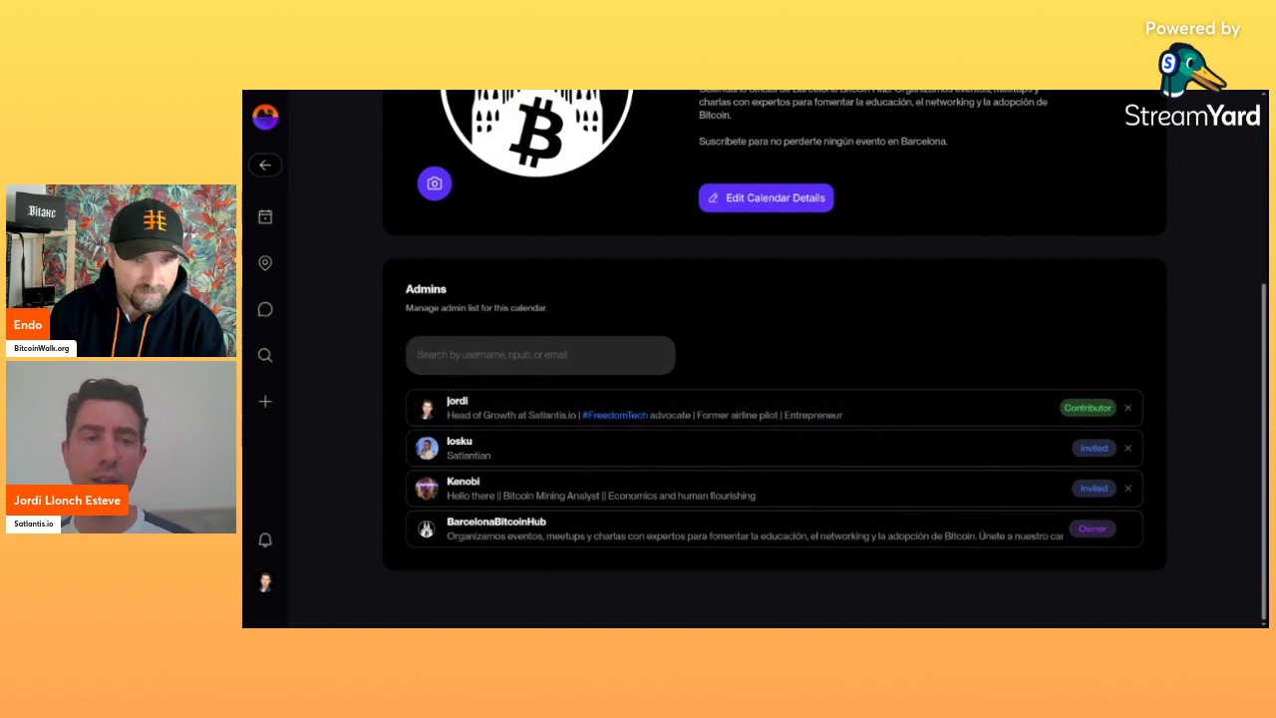
{"action": "left_click", "coordinate": [538, 355]}
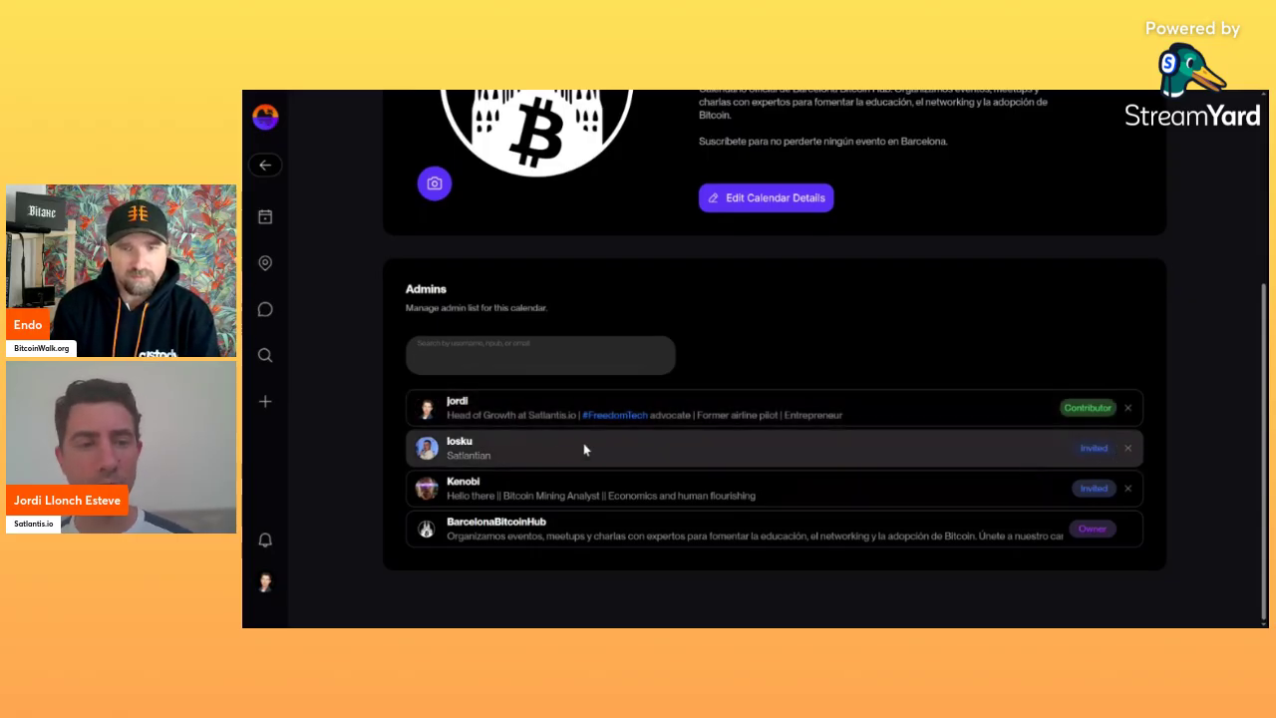
{"action": "scroll", "coordinate": [787, 348], "scroll_direction": "up", "scroll_amount": 3}
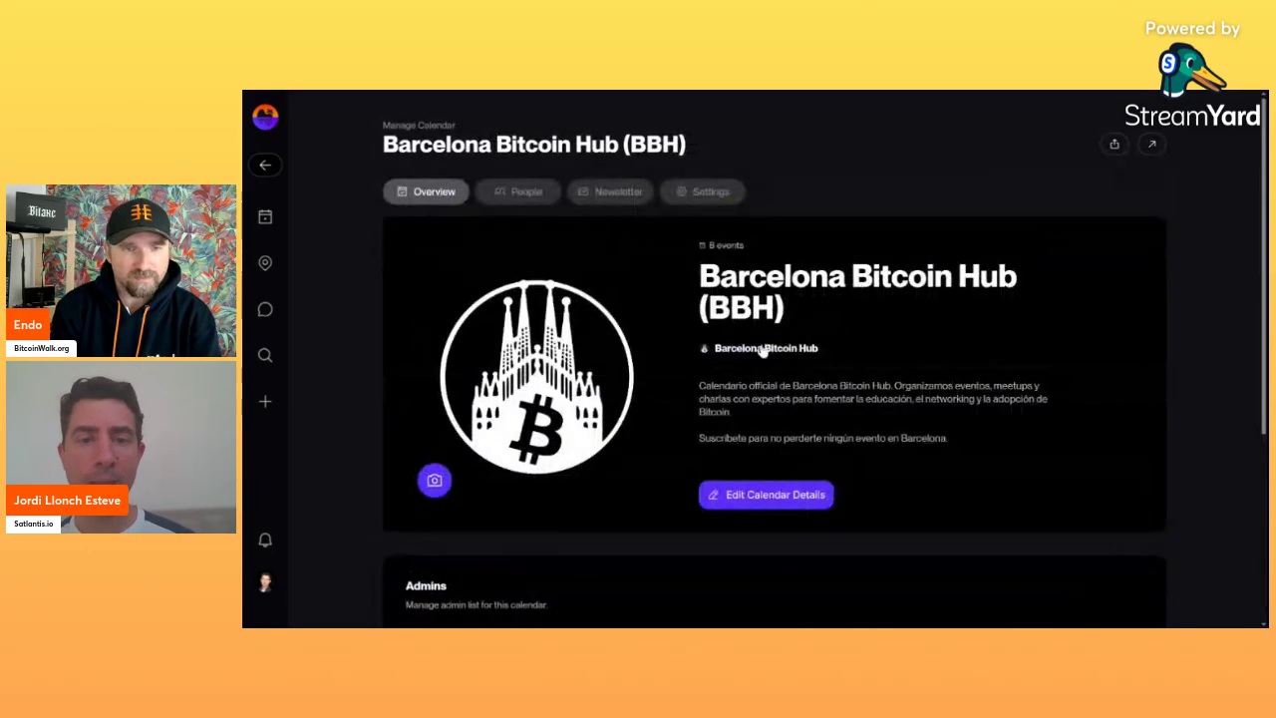
{"action": "left_click", "coordinate": [534, 199]}
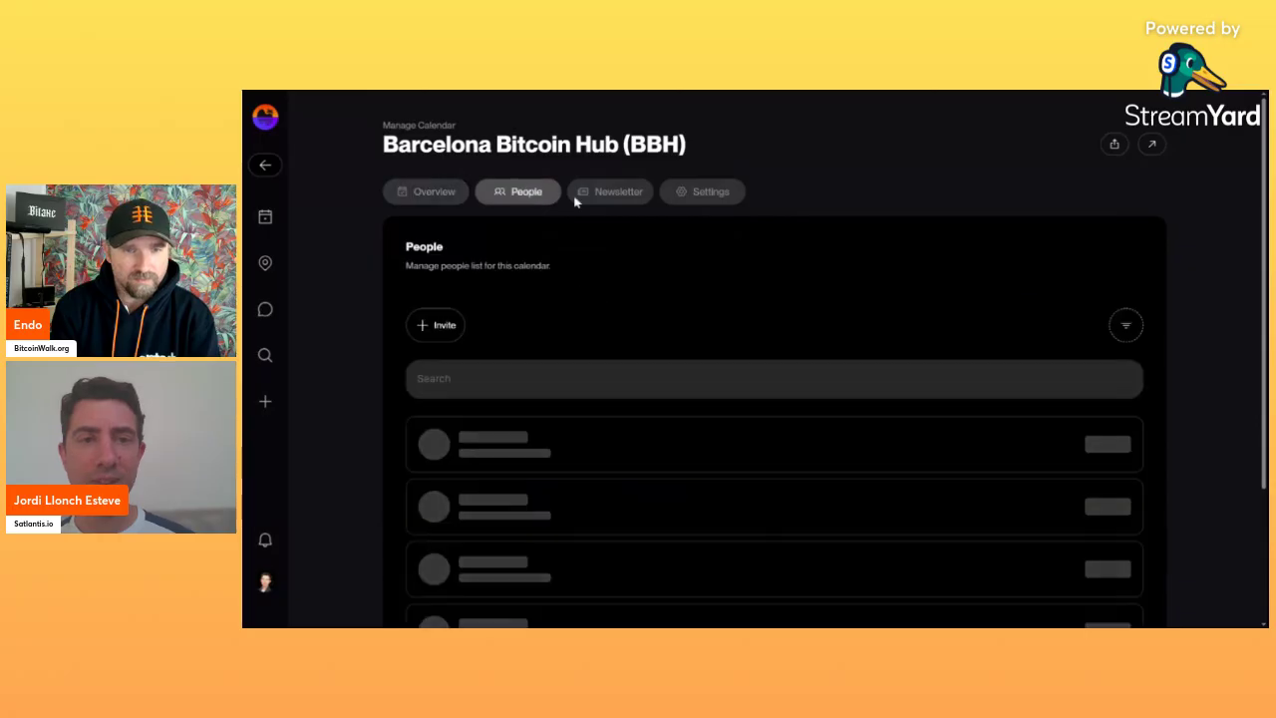
{"action": "left_click", "coordinate": [596, 199]}
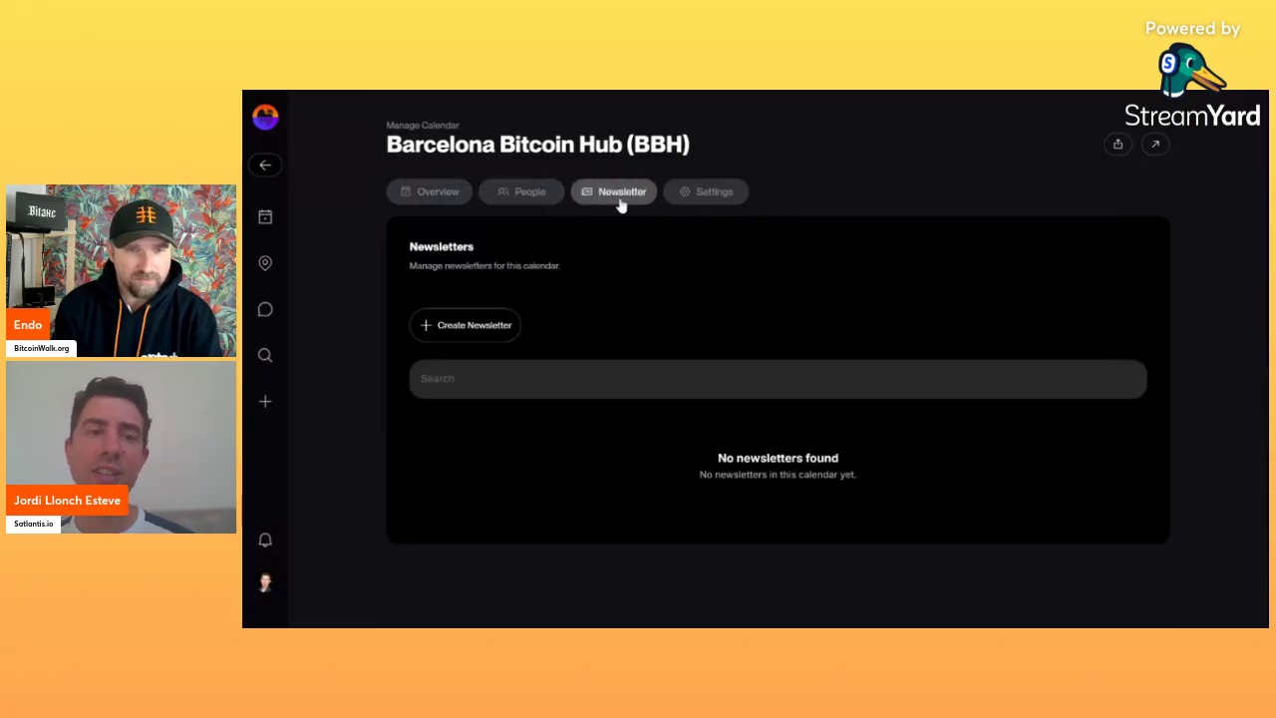
Start a new newsletter with the subject 'BitcoinWalk Barcelona February stats'.
{"action": "left_click", "coordinate": [475, 329]}
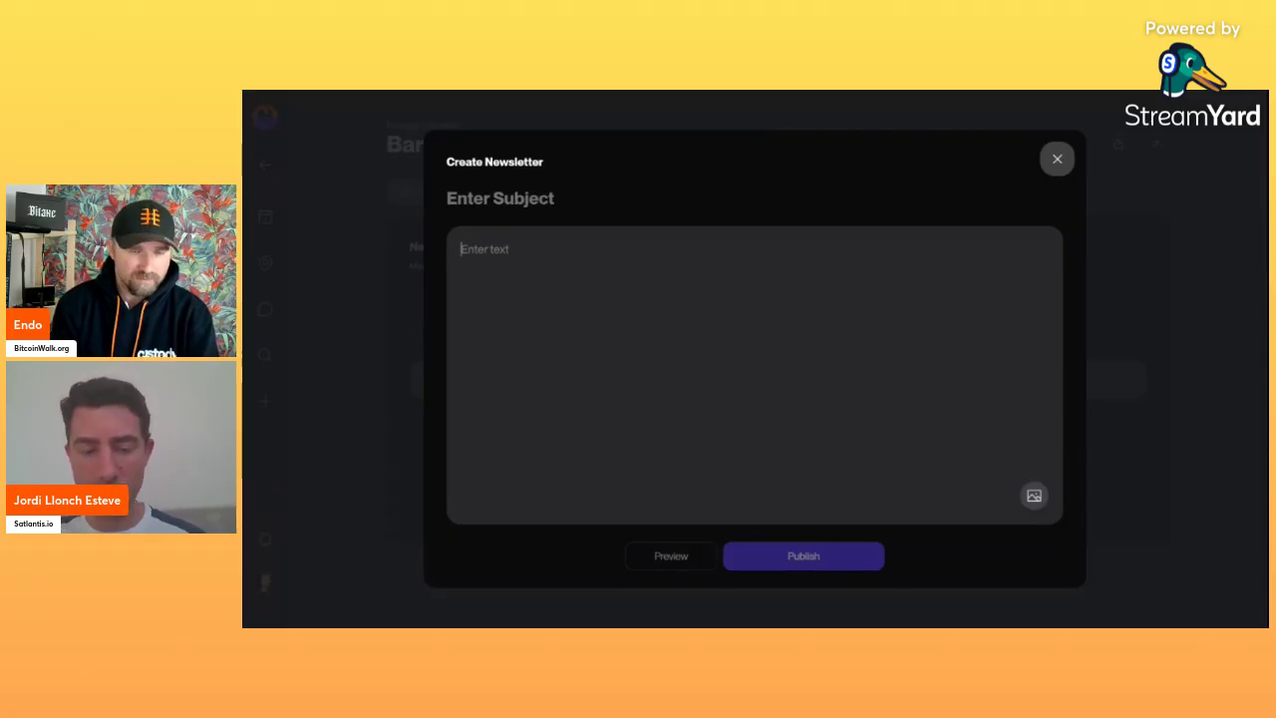
{"action": "type", "text": "Bitcoin Wal"}
{"action": "key", "text": "BackSpace"}
{"action": "key", "text": "BackSpace"}
{"action": "key", "text": "BackSpace"}
{"action": "key", "text": "BackSpace"}
{"action": "type", "text": "W"}
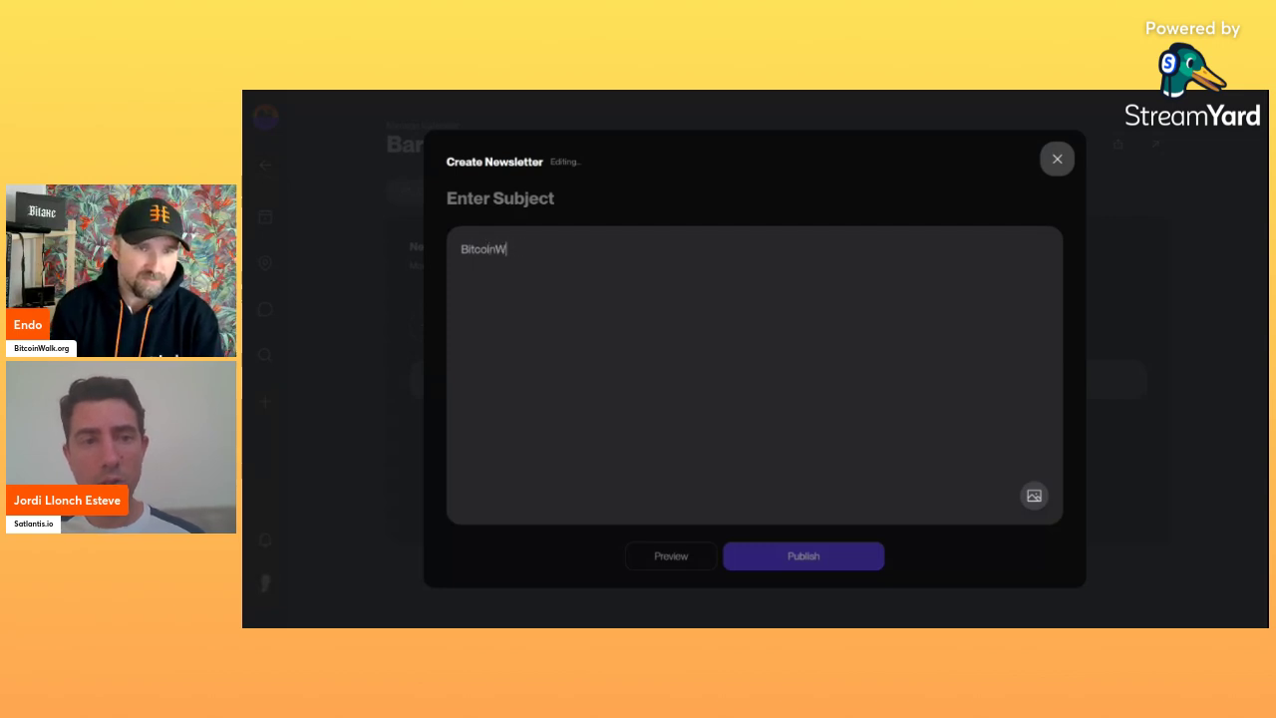
{"action": "type", "text": "alk Barcelona"}
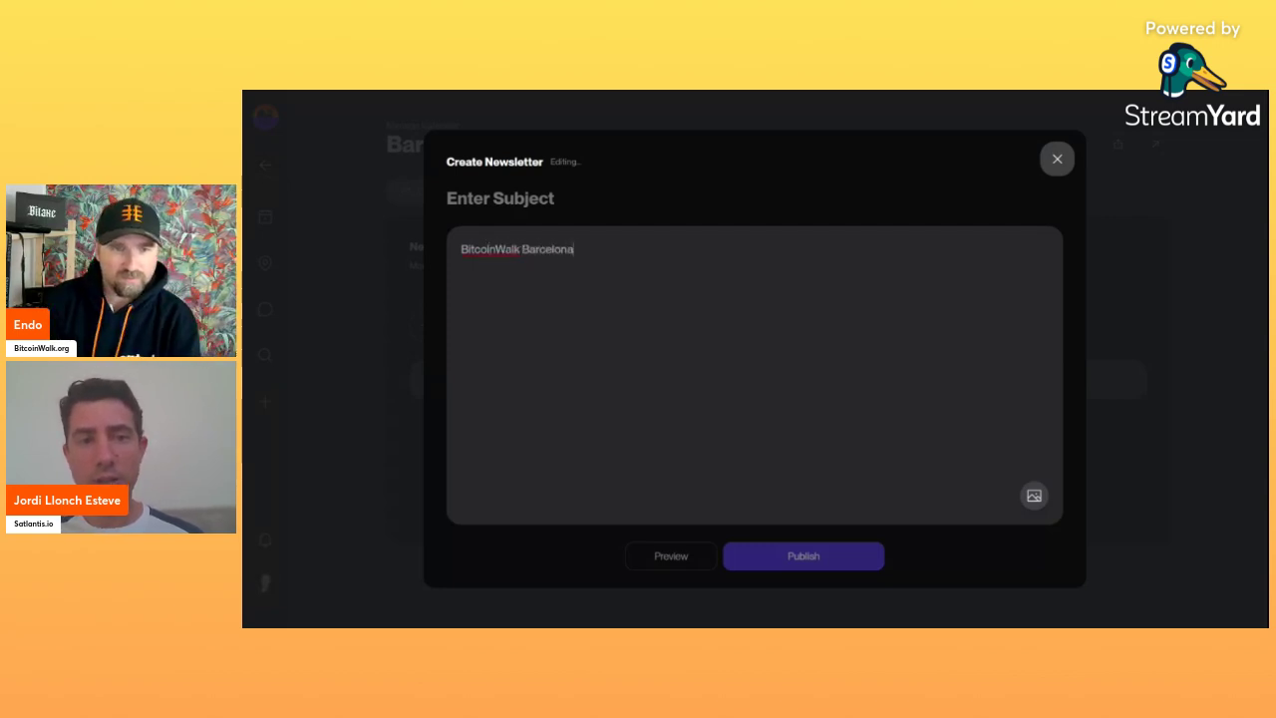
{"action": "type", "text": " F"}
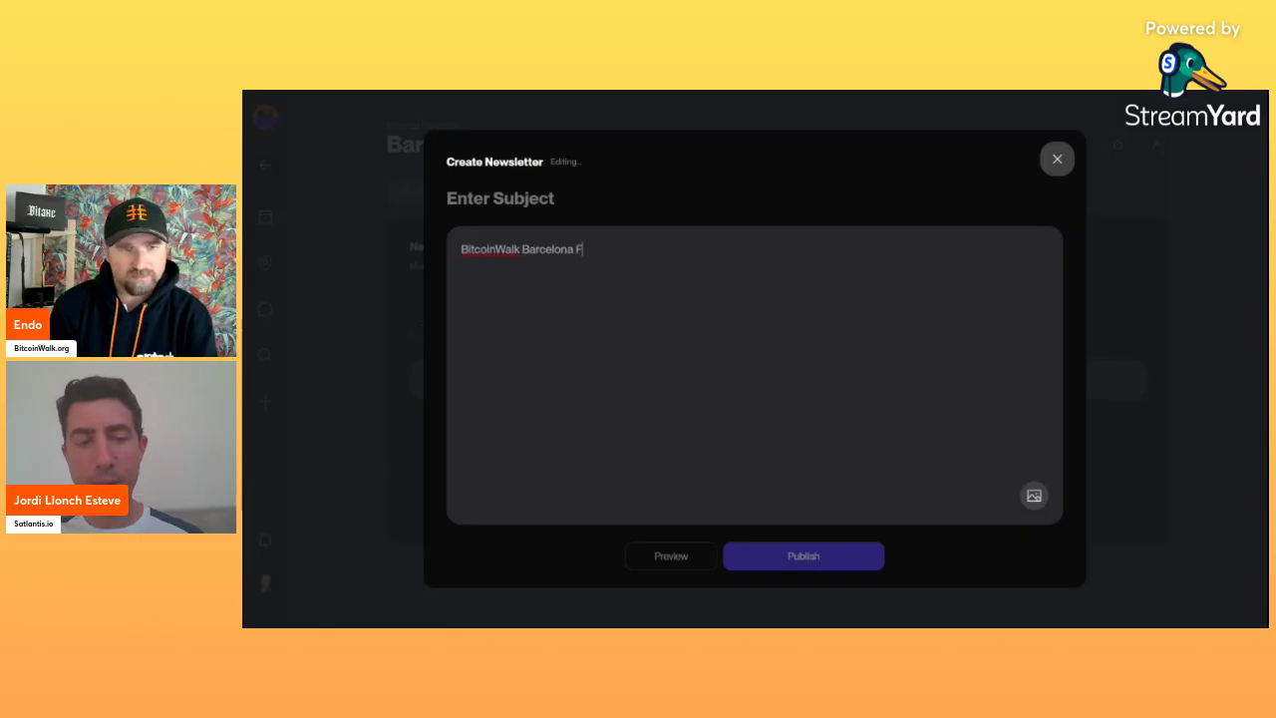
{"action": "type", "text": "ebruary"}
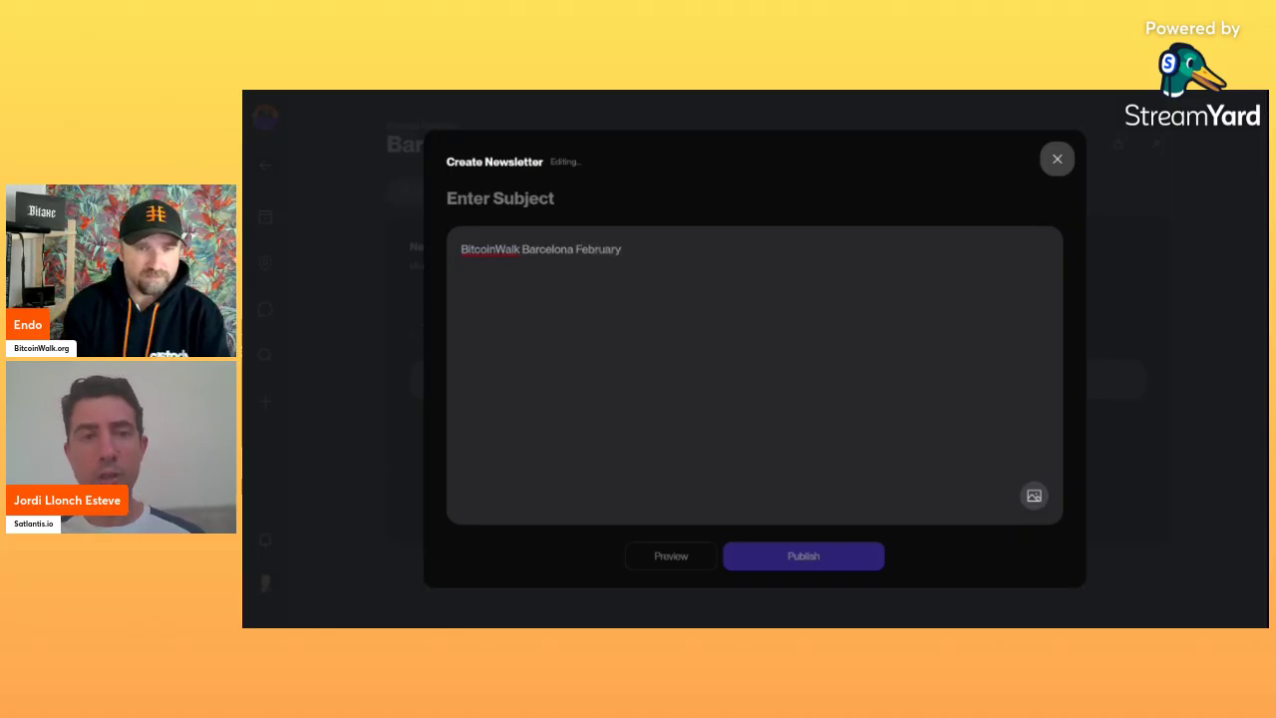
{"action": "type", "text": " walk"}
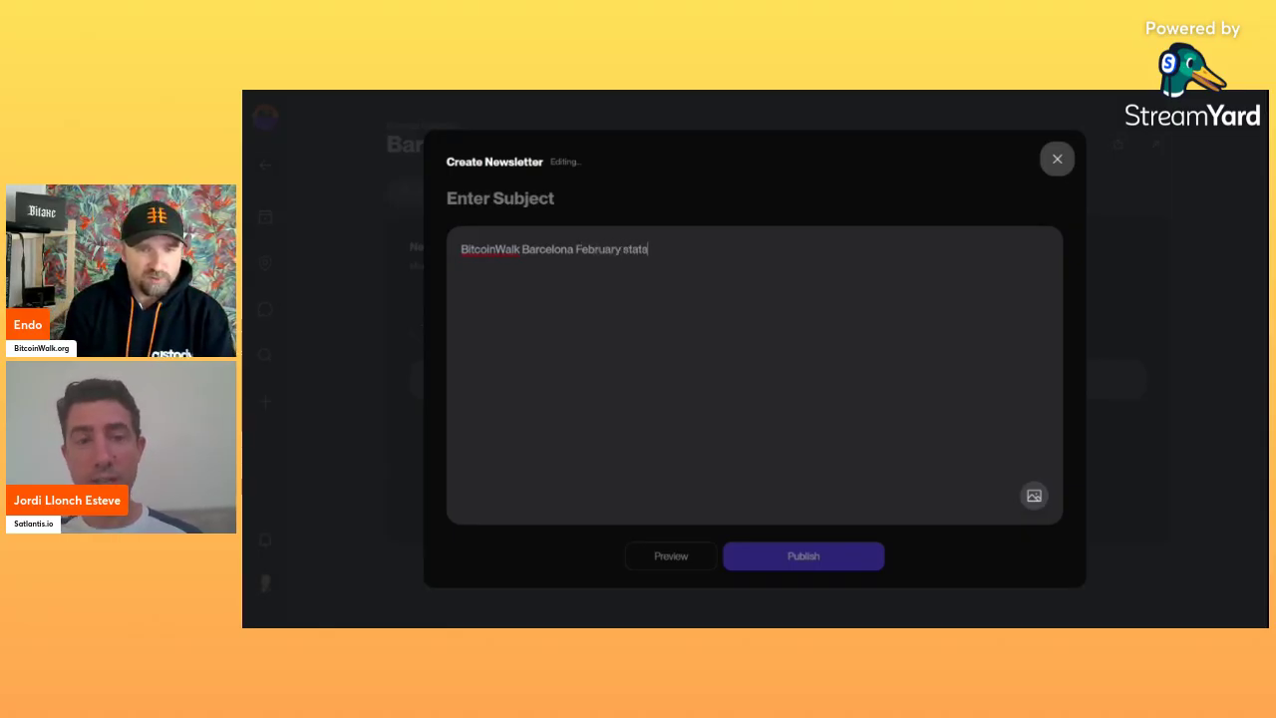
{"action": "key", "text": "ctrl+a"}
{"action": "key", "text": "BackSpace"}
{"action": "key", "text": "shift+Tab"}
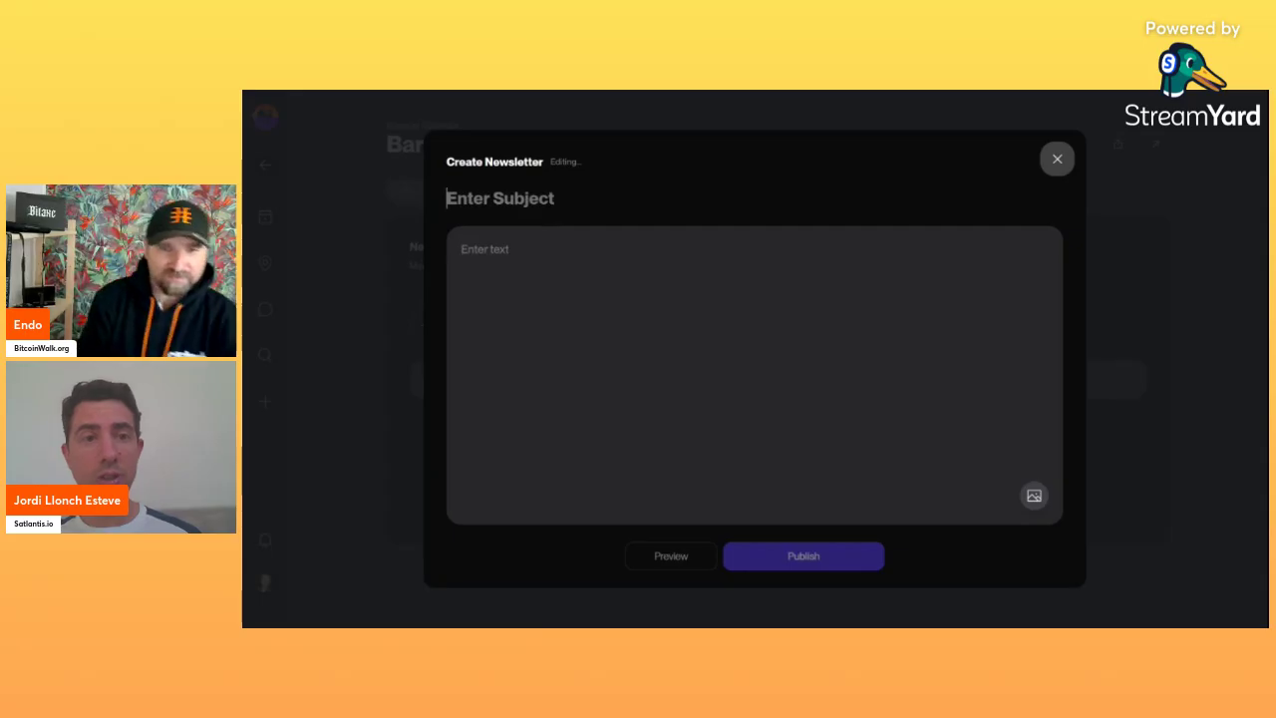
{"action": "type", "text": "BitcoinWalk Barcelona February stats"}
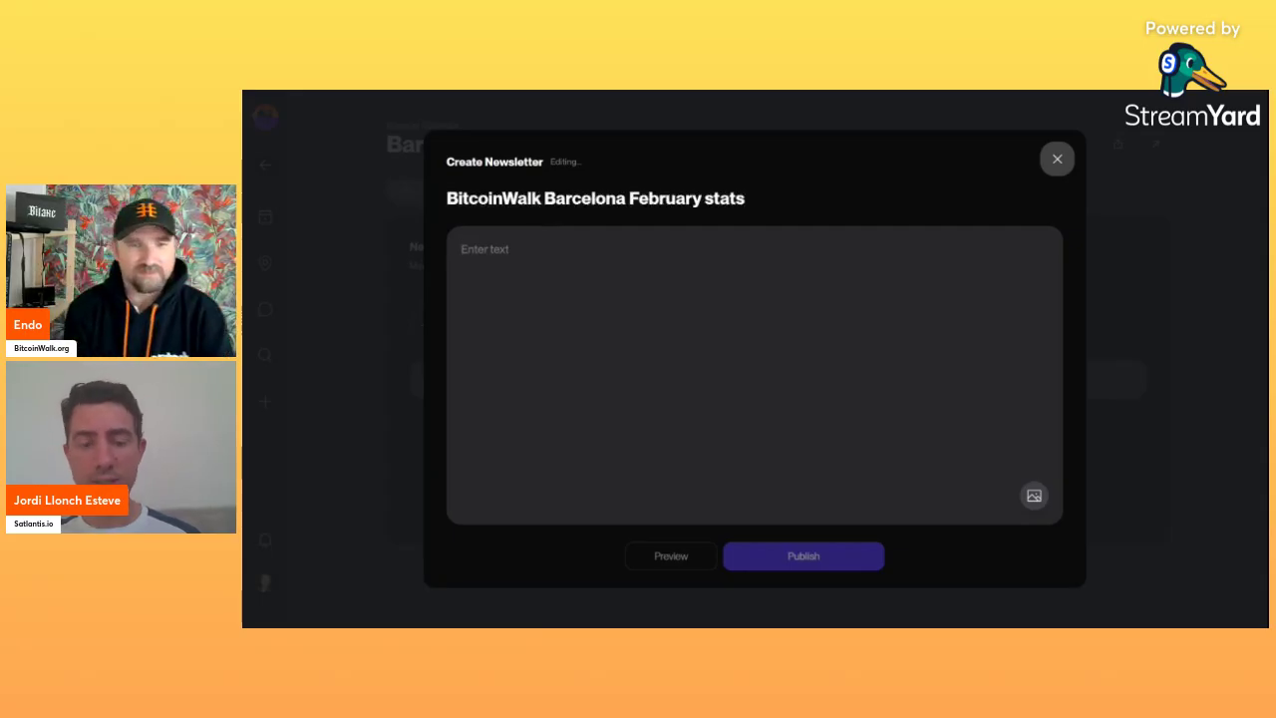
Write 'Hello everyone..' and add January and February as H1 headings below it.
{"action": "type", "text": "Hello e"}
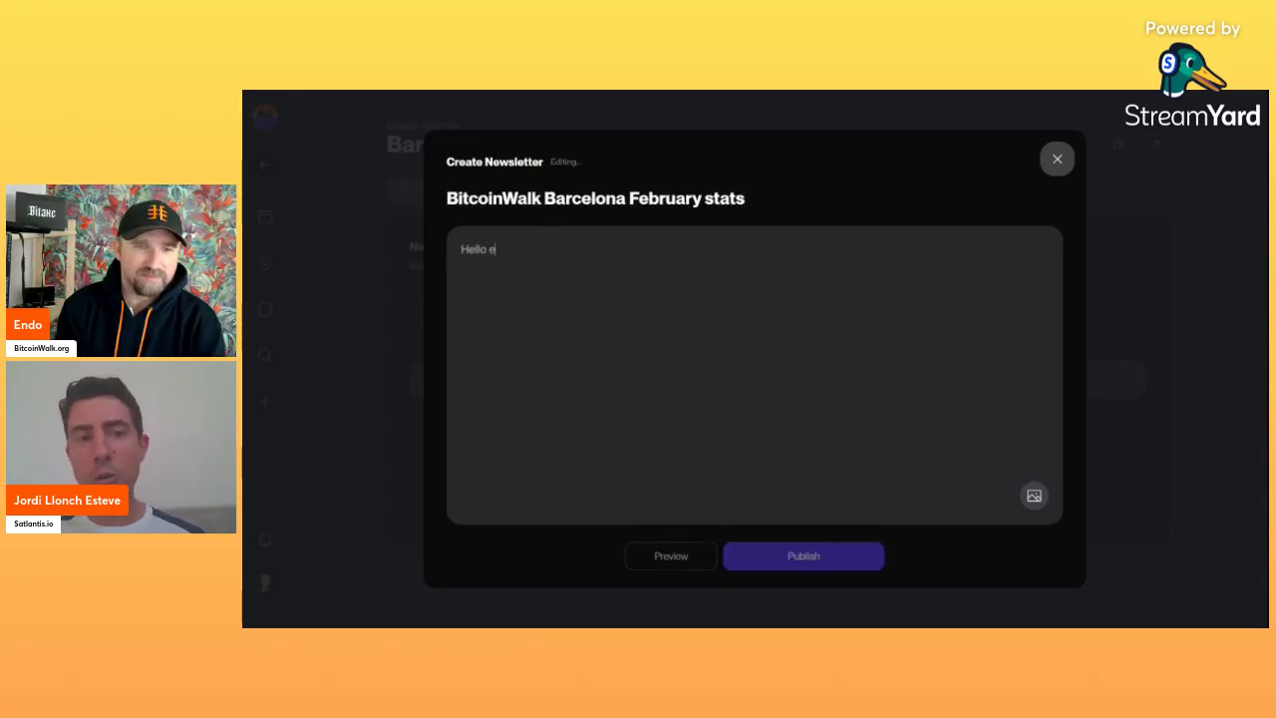
{"action": "type", "text": "veryone.."}
{"action": "key", "text": "Return"}
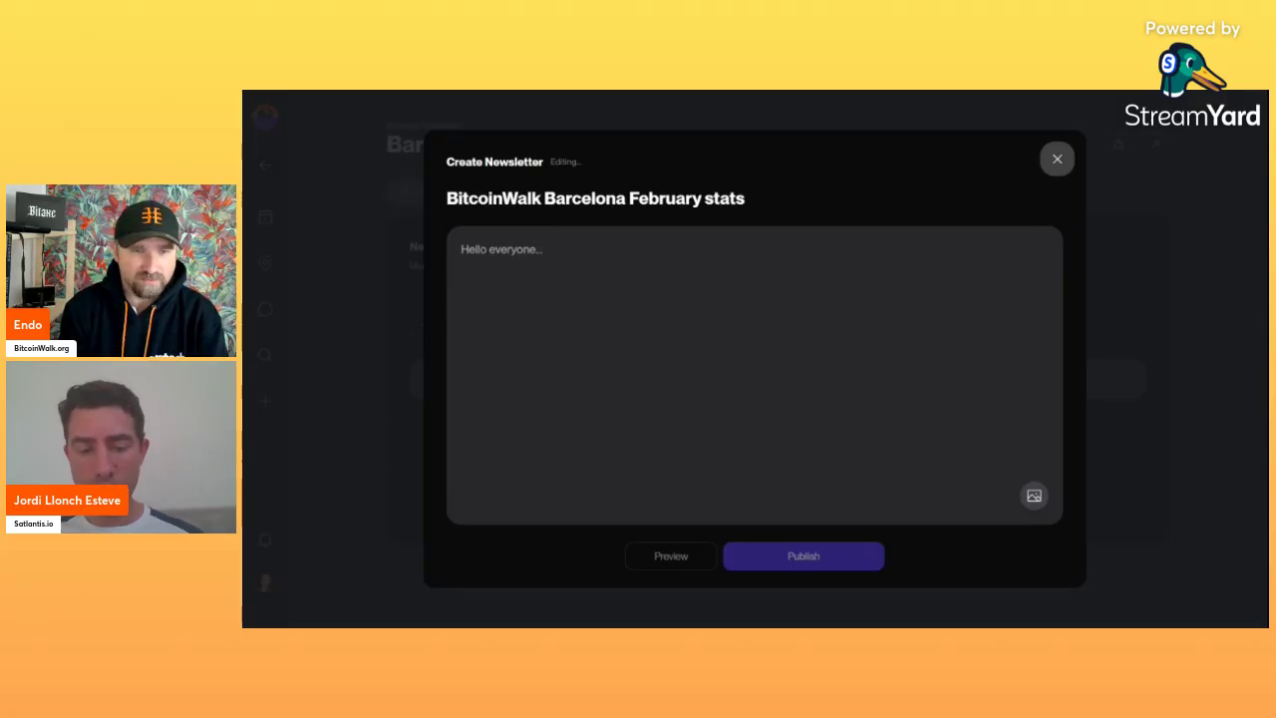
{"action": "type", "text": "January"}
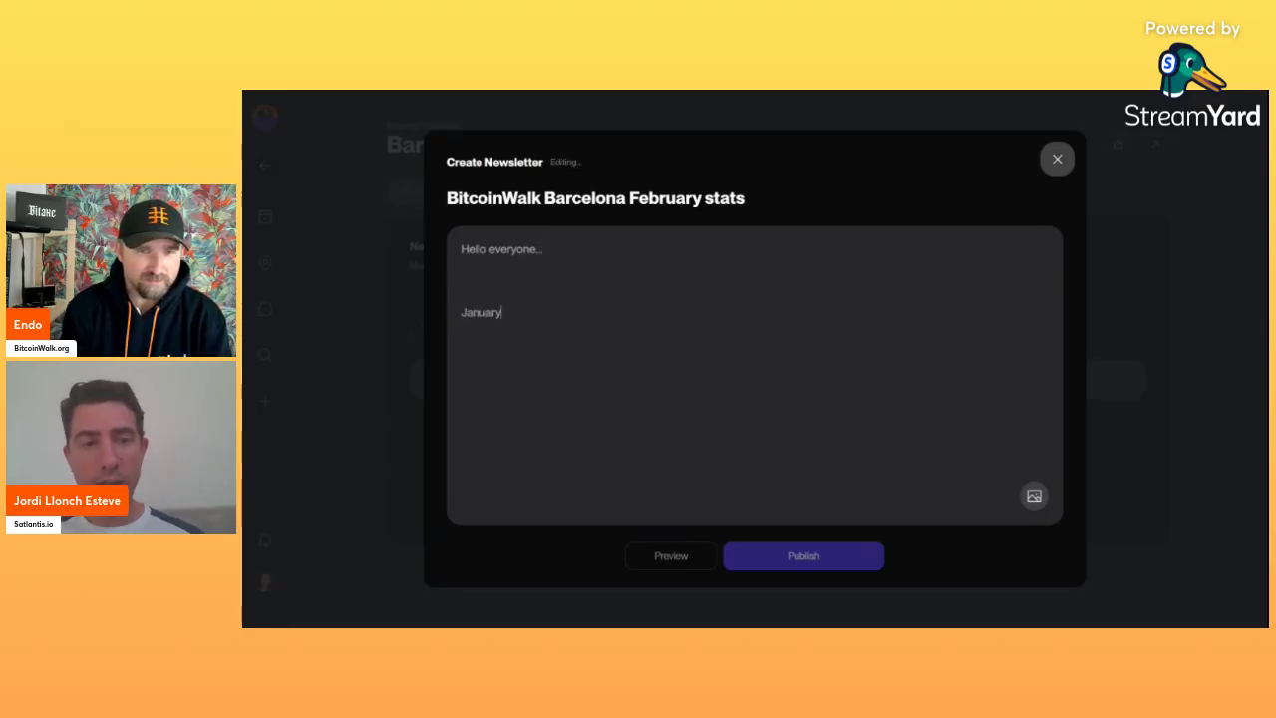
{"action": "key", "text": "shift+Home"}
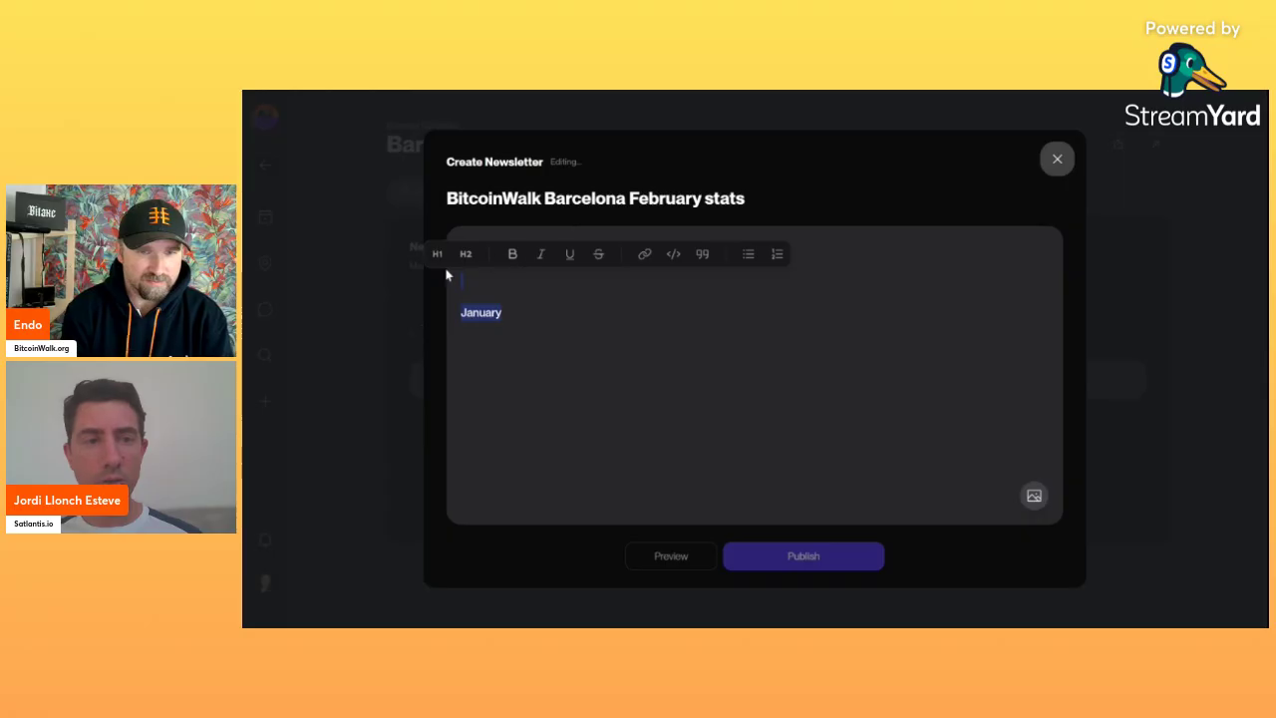
{"action": "left_click", "coordinate": [437, 254]}
{"action": "key", "text": "Right"}
{"action": "key", "text": "Return"}
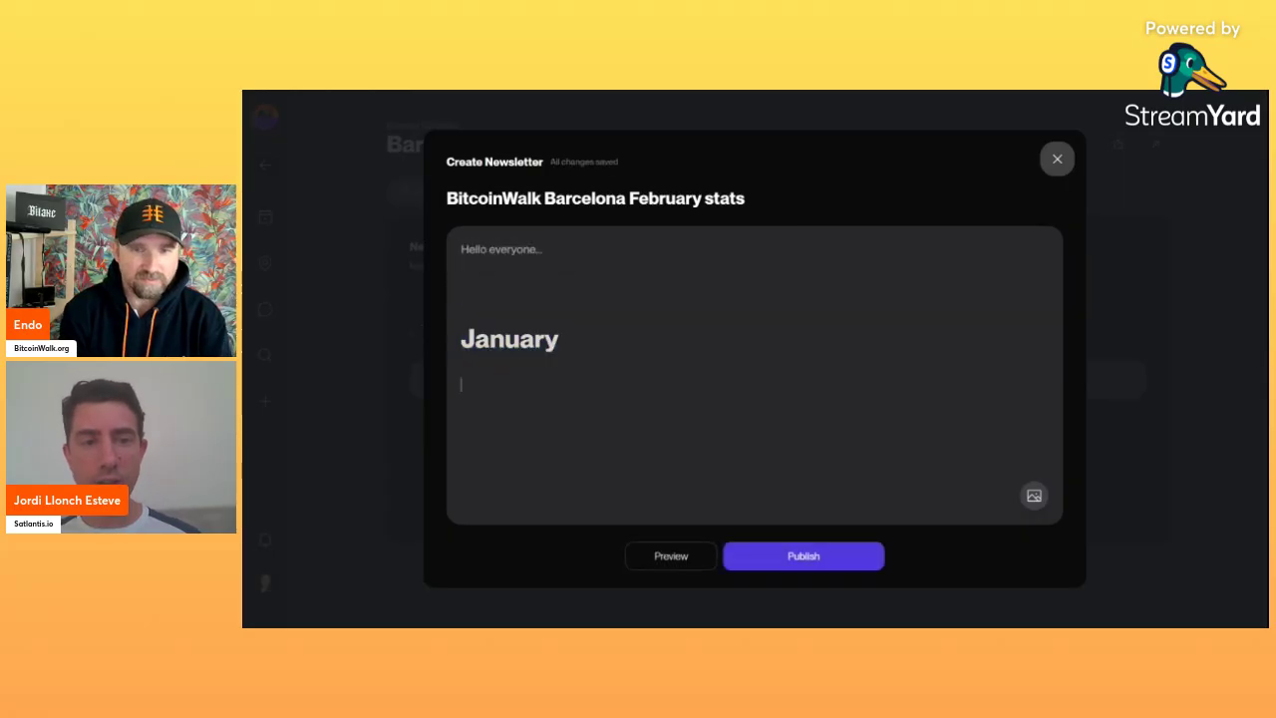
{"action": "type", "text": "February"}
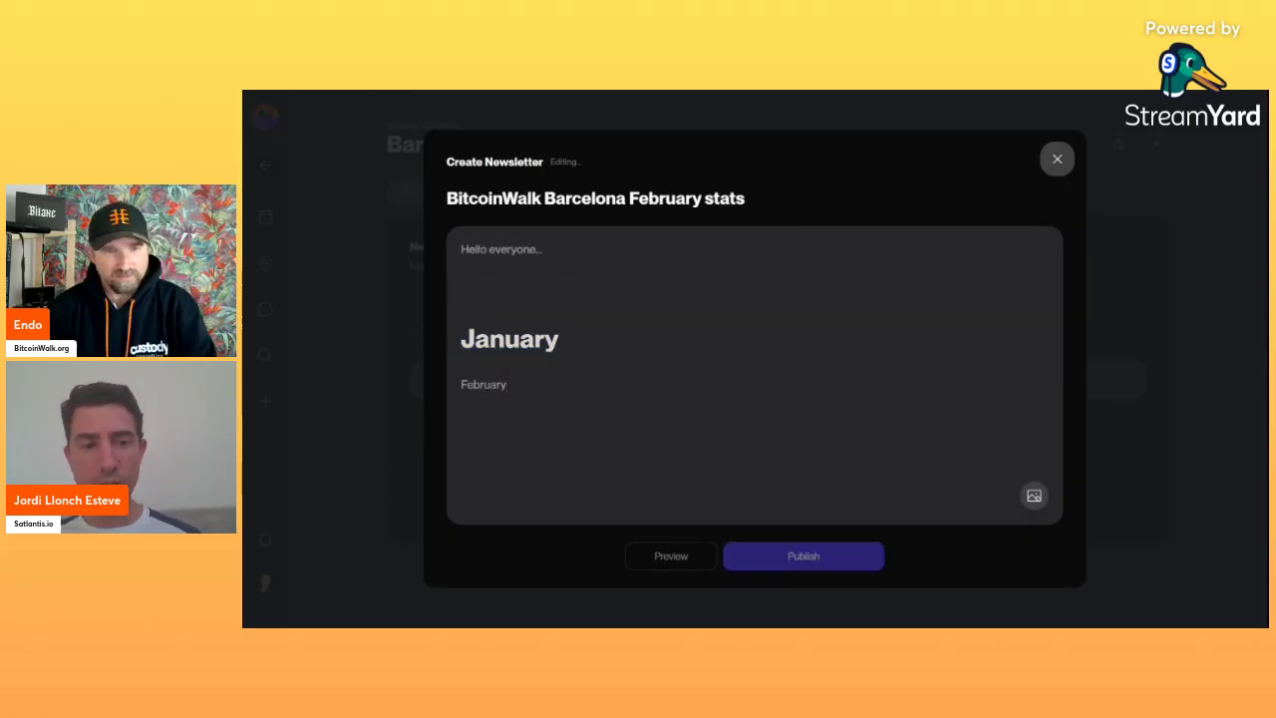
{"action": "key", "text": "shift+Left"}
{"action": "key", "text": "shift+Left"}
{"action": "key", "text": "shift+Left"}
{"action": "key", "text": "shift+Left"}
{"action": "key", "text": "shift+Left"}
{"action": "key", "text": "shift+Left"}
{"action": "key", "text": "shift+Left"}
{"action": "key", "text": "shift+Left"}
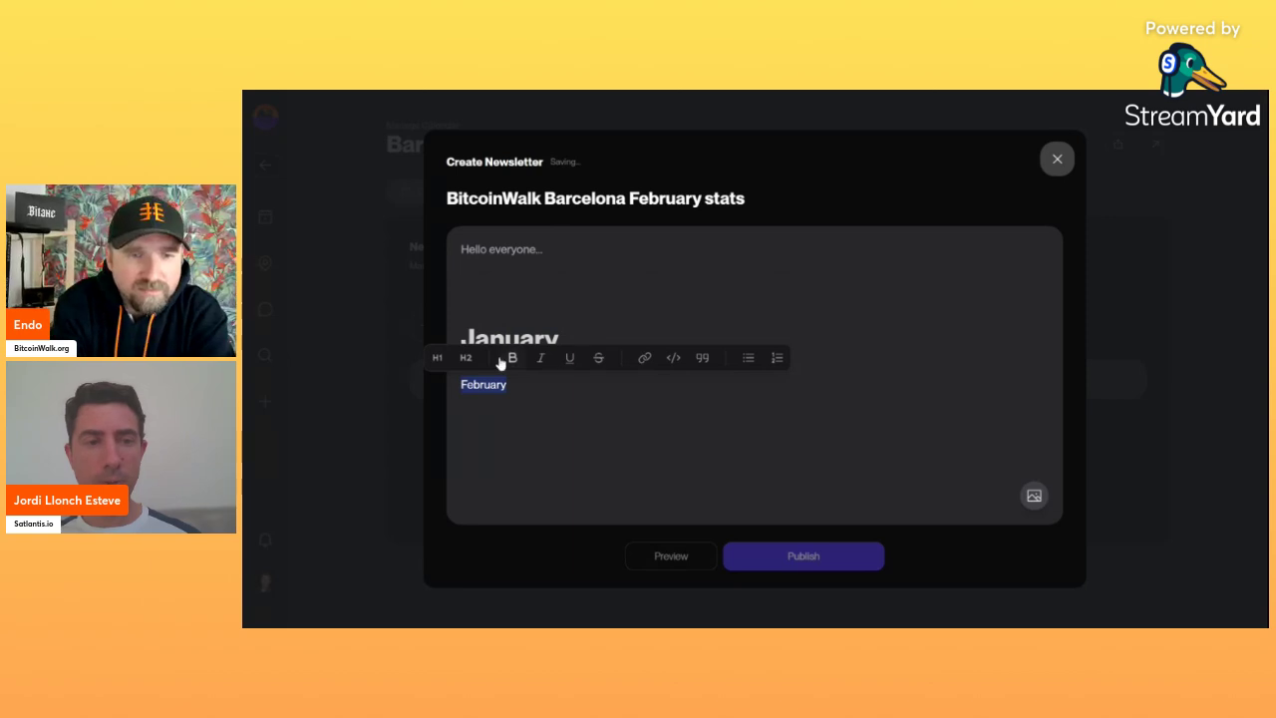
{"action": "left_click", "coordinate": [437, 358]}
Add the airplane photo and the line 'This month's walks increased...' under February.
{"action": "key", "text": "Right"}
{"action": "key", "text": "Return"}
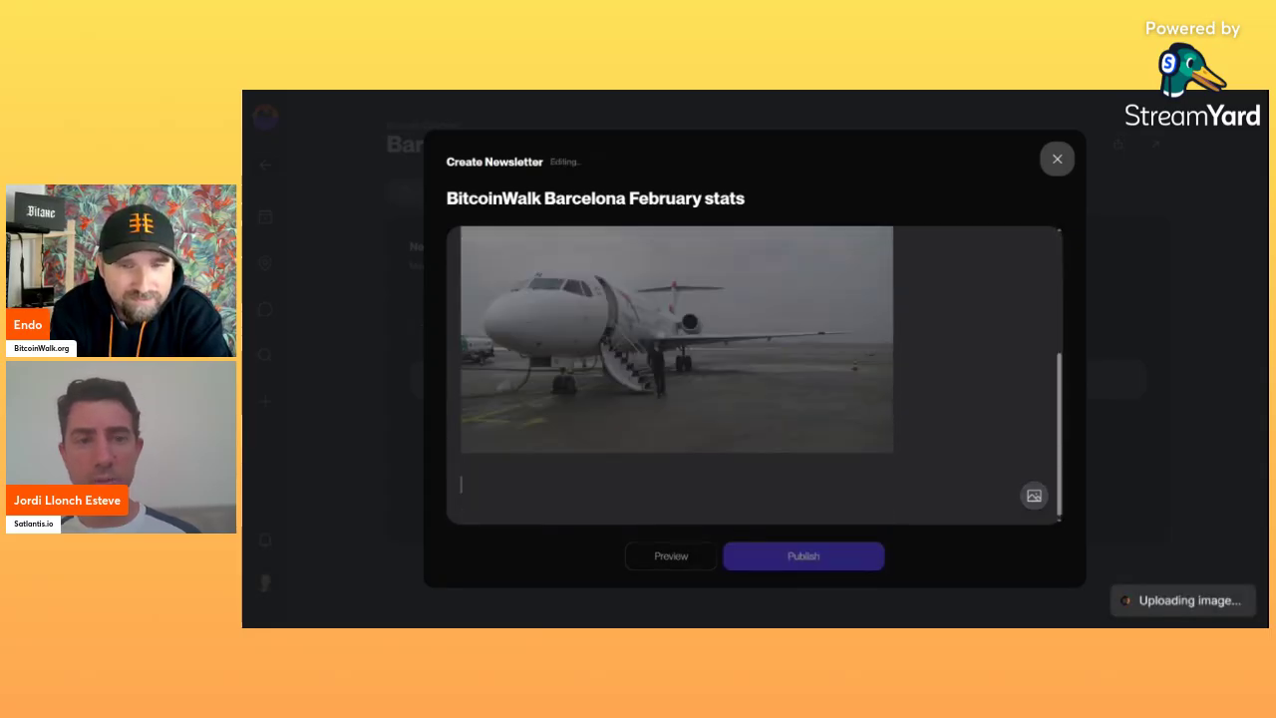
{"action": "key", "text": "Up"}
{"action": "key", "text": "Up"}
{"action": "key", "text": "Right"}
{"action": "key", "text": "Right"}
{"action": "key", "text": "Right"}
{"action": "key", "text": "Right"}
{"action": "key", "text": "Right"}
{"action": "key", "text": "Right"}
{"action": "key", "text": "Right"}
{"action": "key", "text": "Right"}
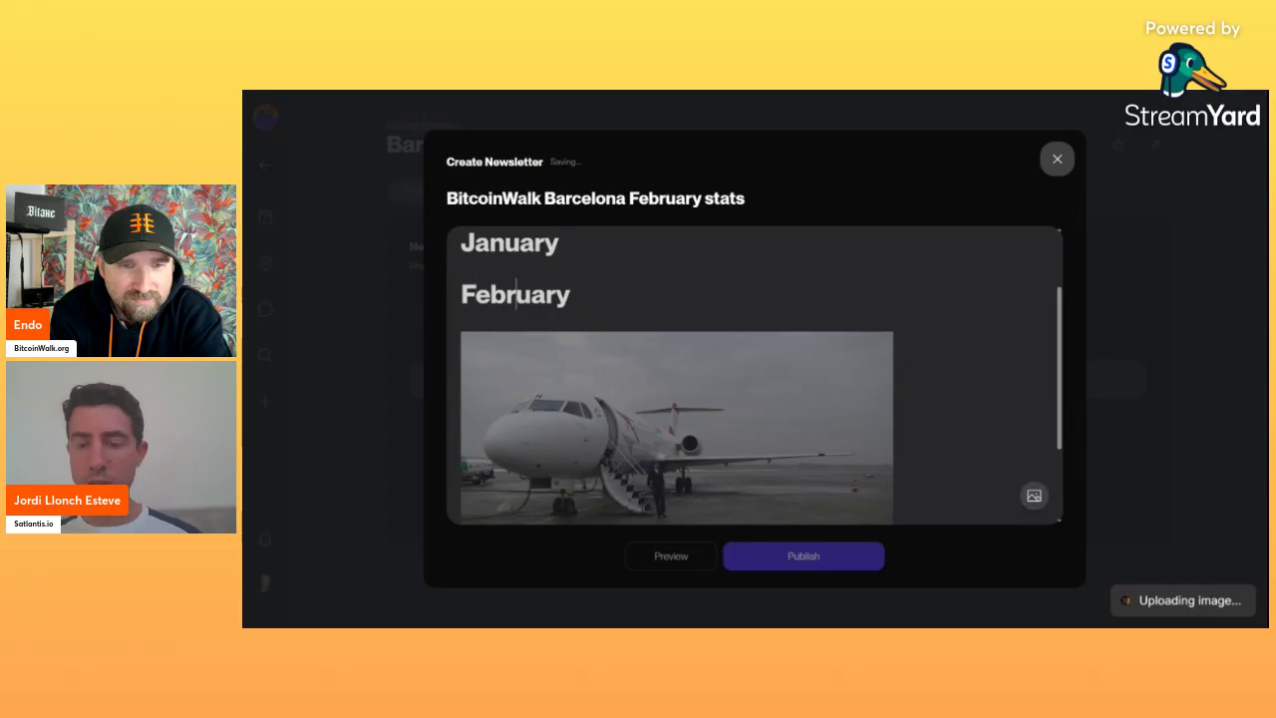
{"action": "key", "text": "Return"}
{"action": "type", "text": "Today"}
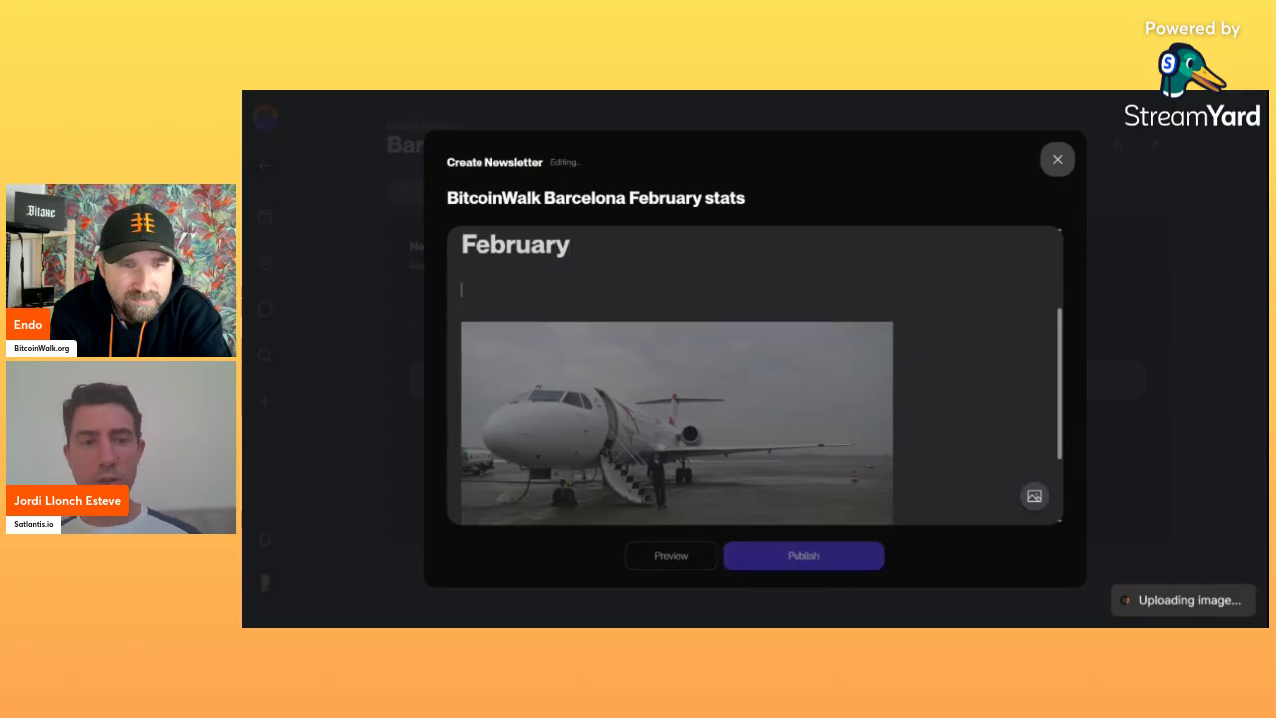
{"action": "key", "text": "BackSpace"}
{"action": "key", "text": "BackSpace"}
{"action": "key", "text": "BackSpace"}
{"action": "key", "text": "BackSpace"}
{"action": "type", "text": "his month's ta"}
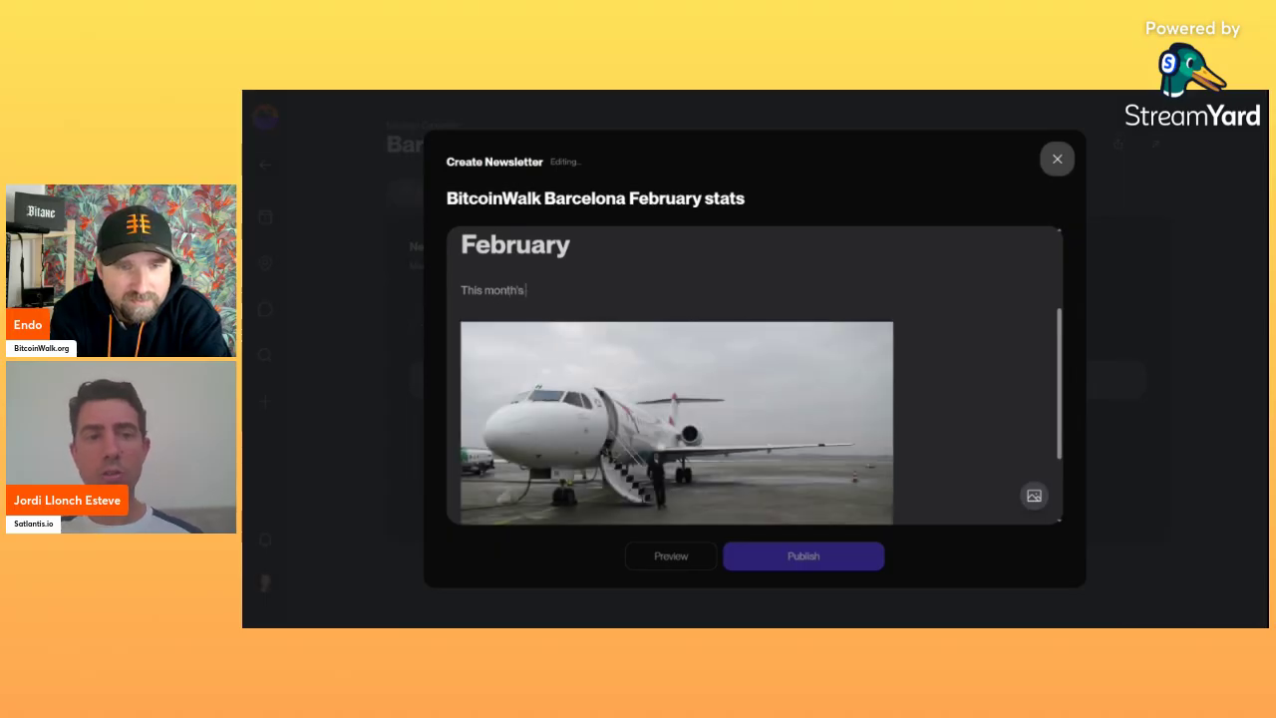
{"action": "key", "text": "BackSpace"}
{"action": "key", "text": "BackSpace"}
{"action": "type", "text": "walks"}
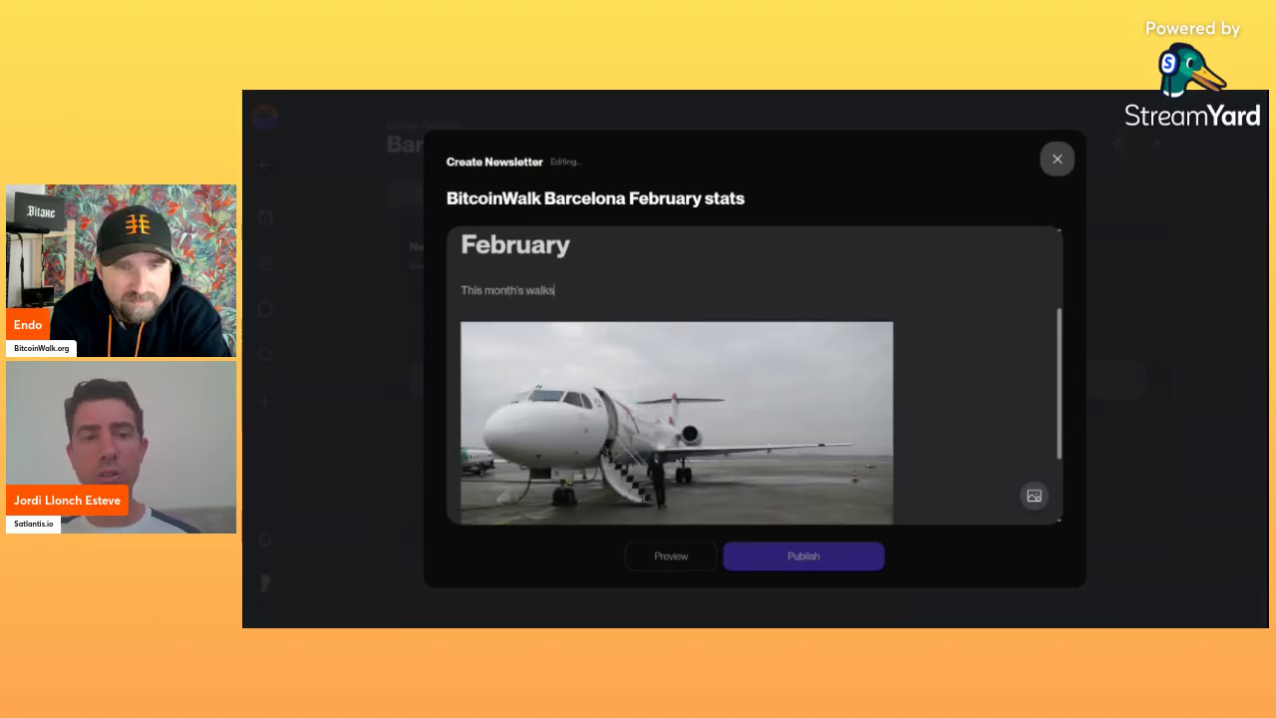
{"action": "type", "text": " increased."}
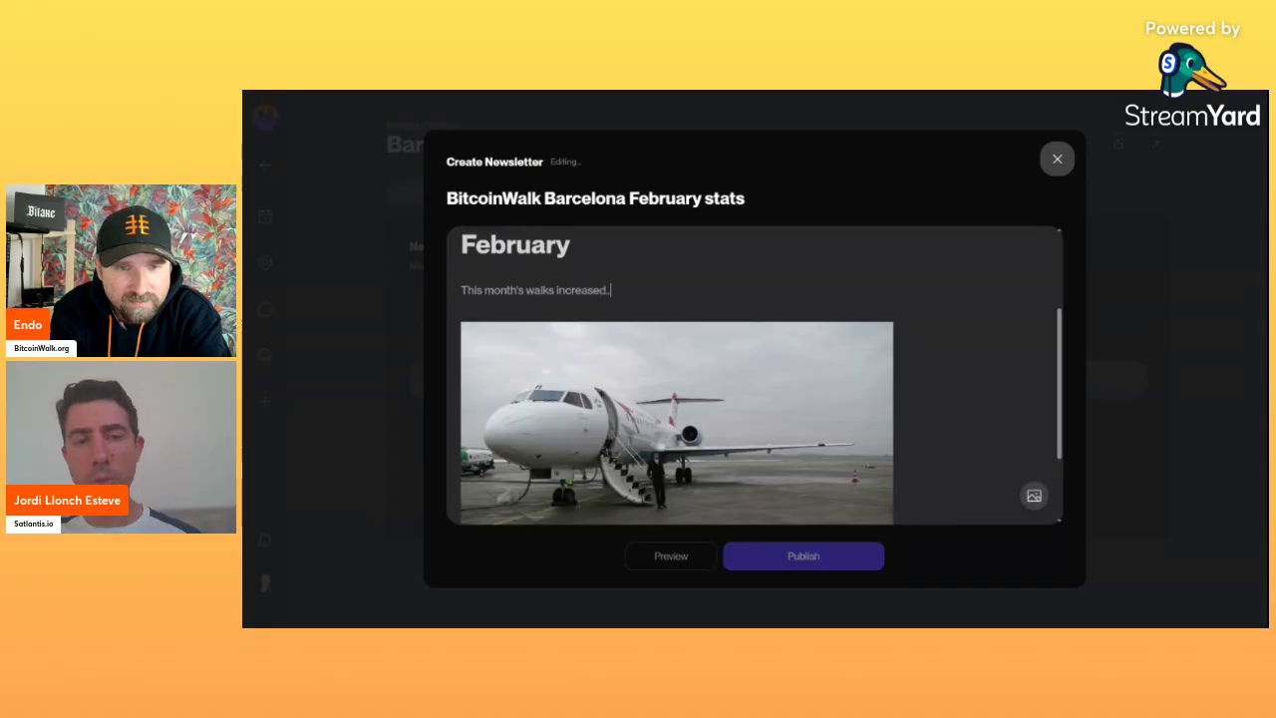
{"action": "type", "text": ".."}
Close the Create Newsletter dialog, keeping the draft saved.
{"action": "scroll", "coordinate": [677, 399], "scroll_direction": "down", "scroll_amount": 1}
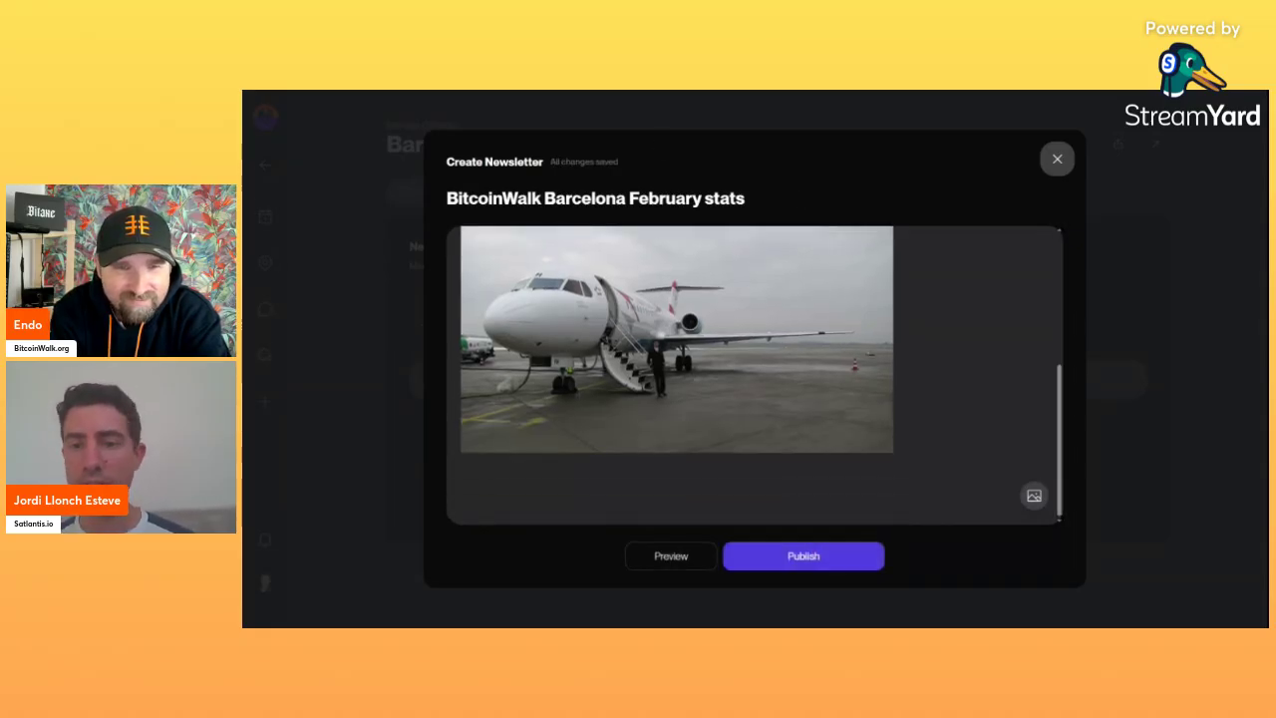
{"action": "scroll", "coordinate": [677, 376], "scroll_direction": "up", "scroll_amount": 1}
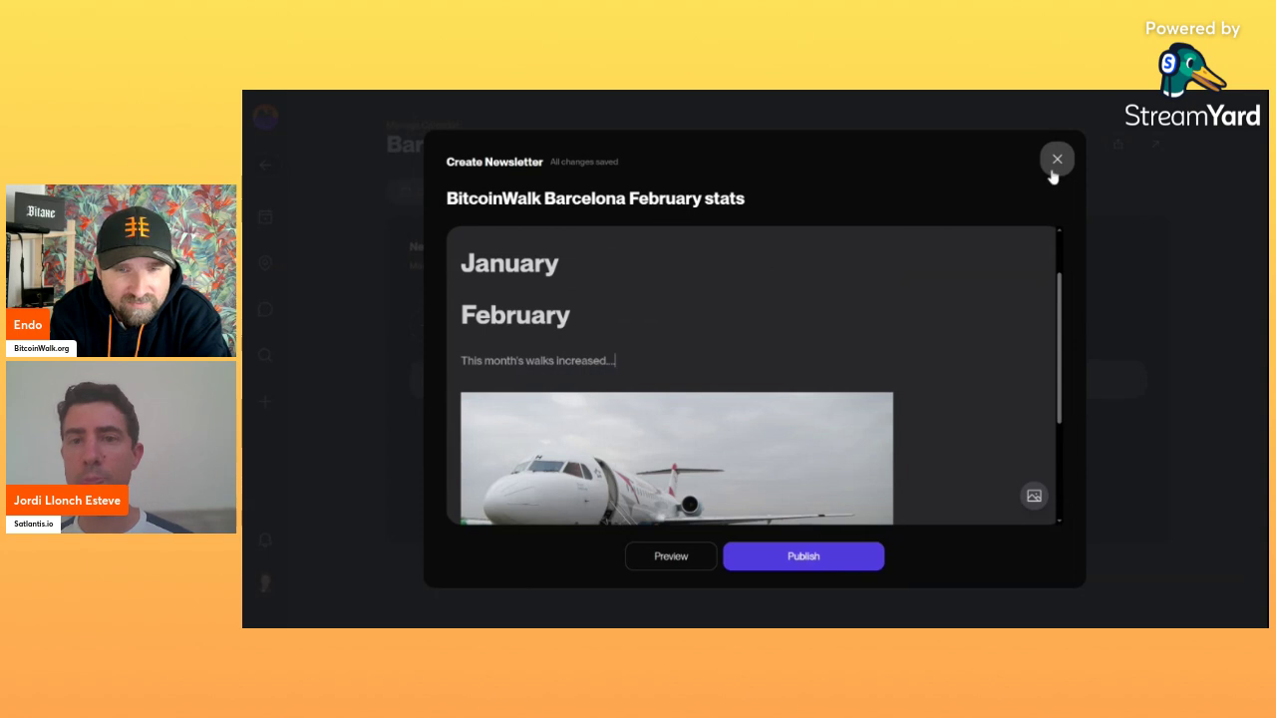
{"action": "left_click", "coordinate": [1053, 168]}
Check the People subscriber list, then return via Overview to the public Barcelona Bitcoin Hub page.
{"action": "left_click", "coordinate": [522, 193]}
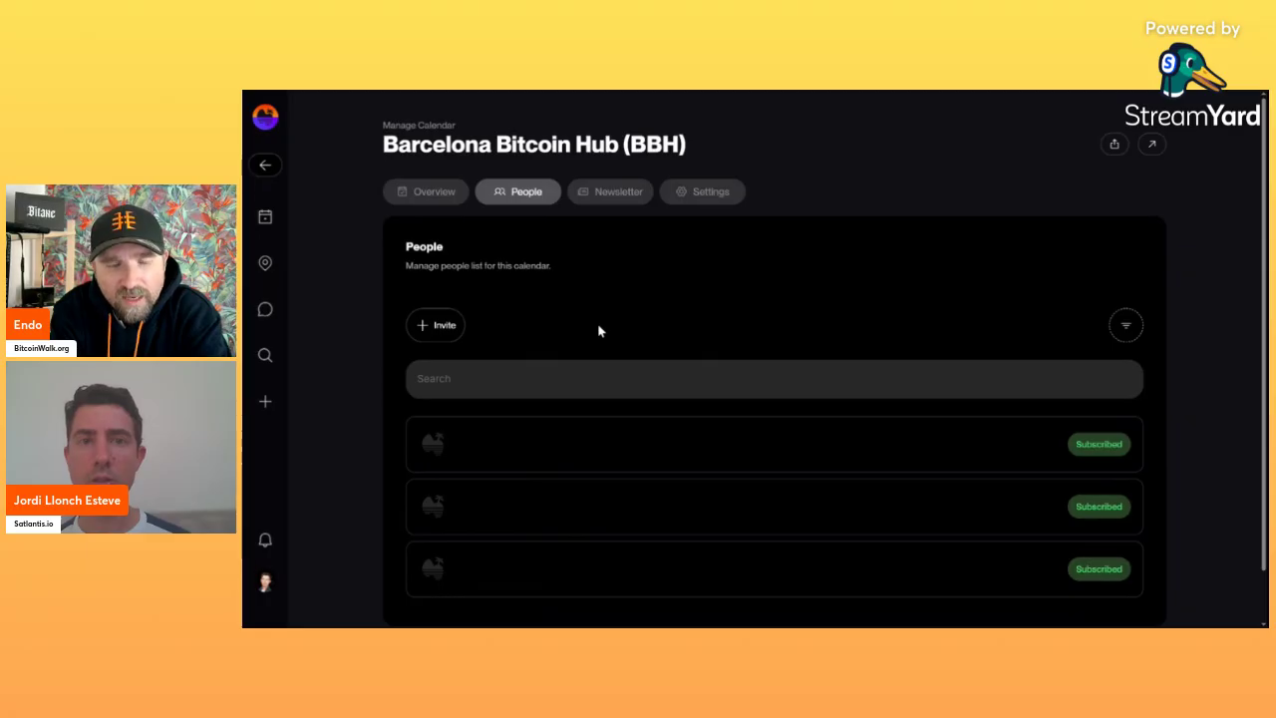
{"action": "scroll", "coordinate": [600, 331], "scroll_direction": "down", "scroll_amount": 1}
{"action": "scroll", "coordinate": [599, 331], "scroll_direction": "up", "scroll_amount": 1}
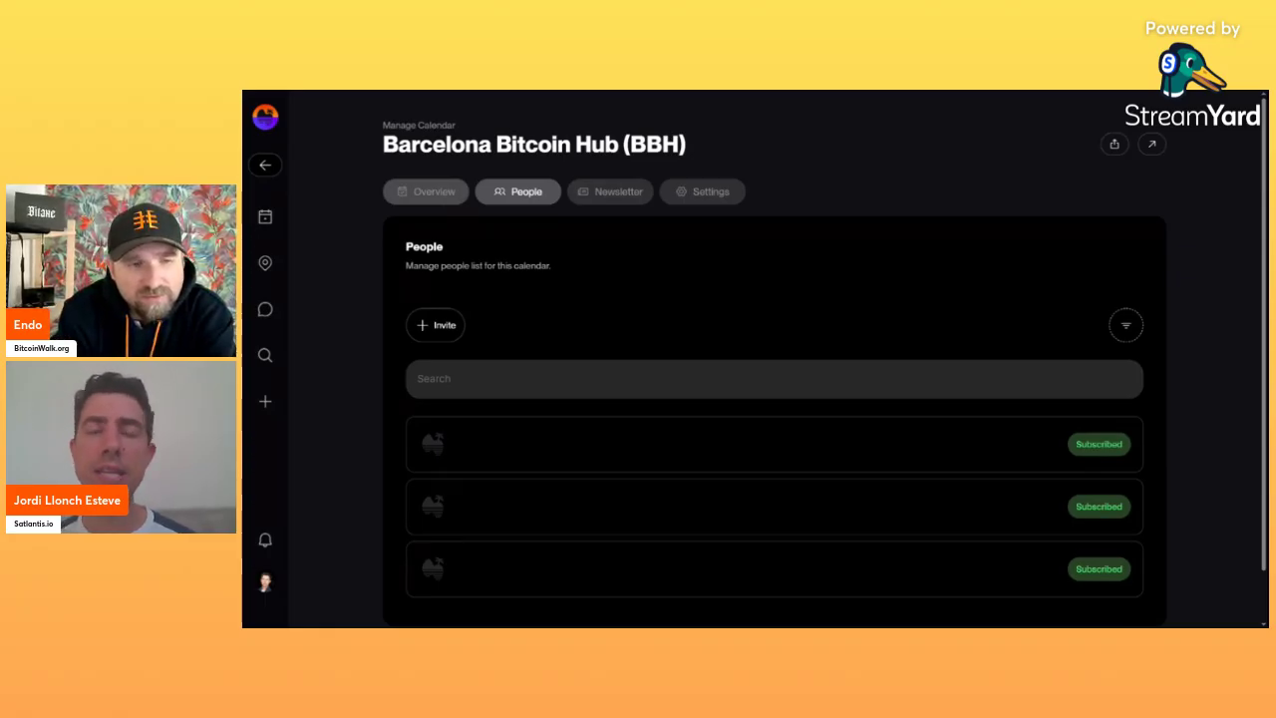
{"action": "left_click", "coordinate": [444, 198]}
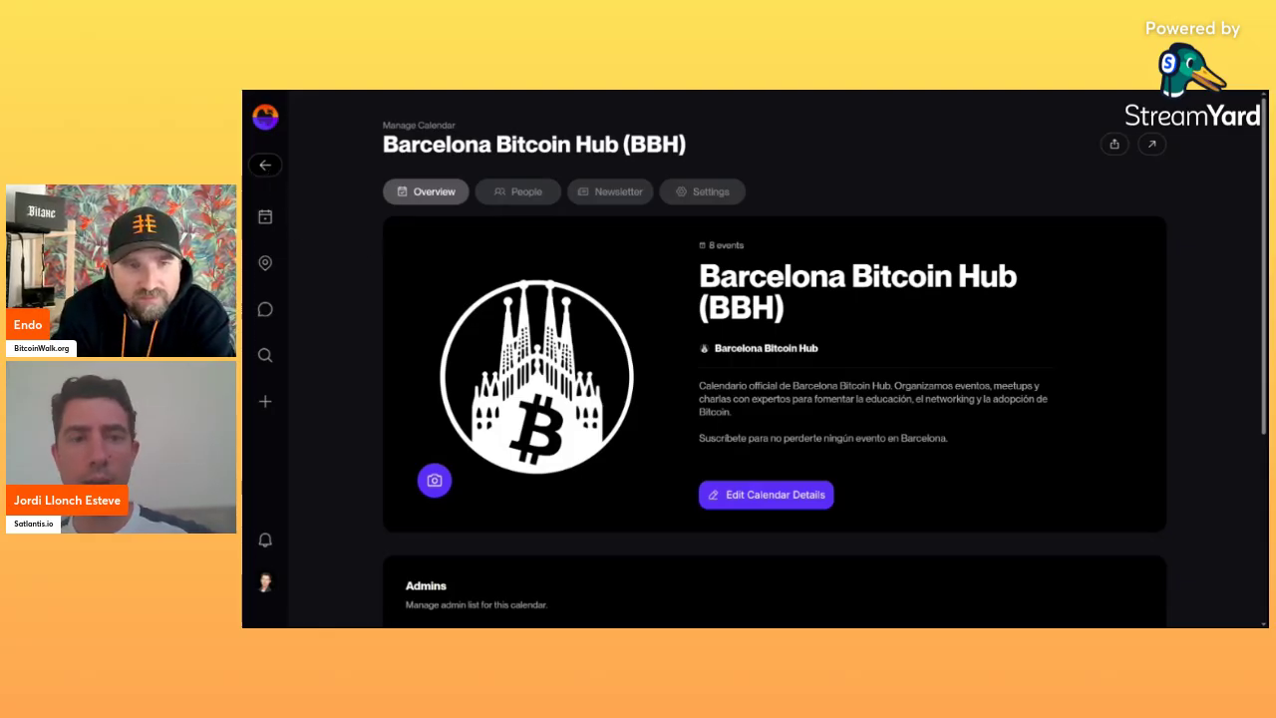
{"action": "left_click", "coordinate": [272, 211]}
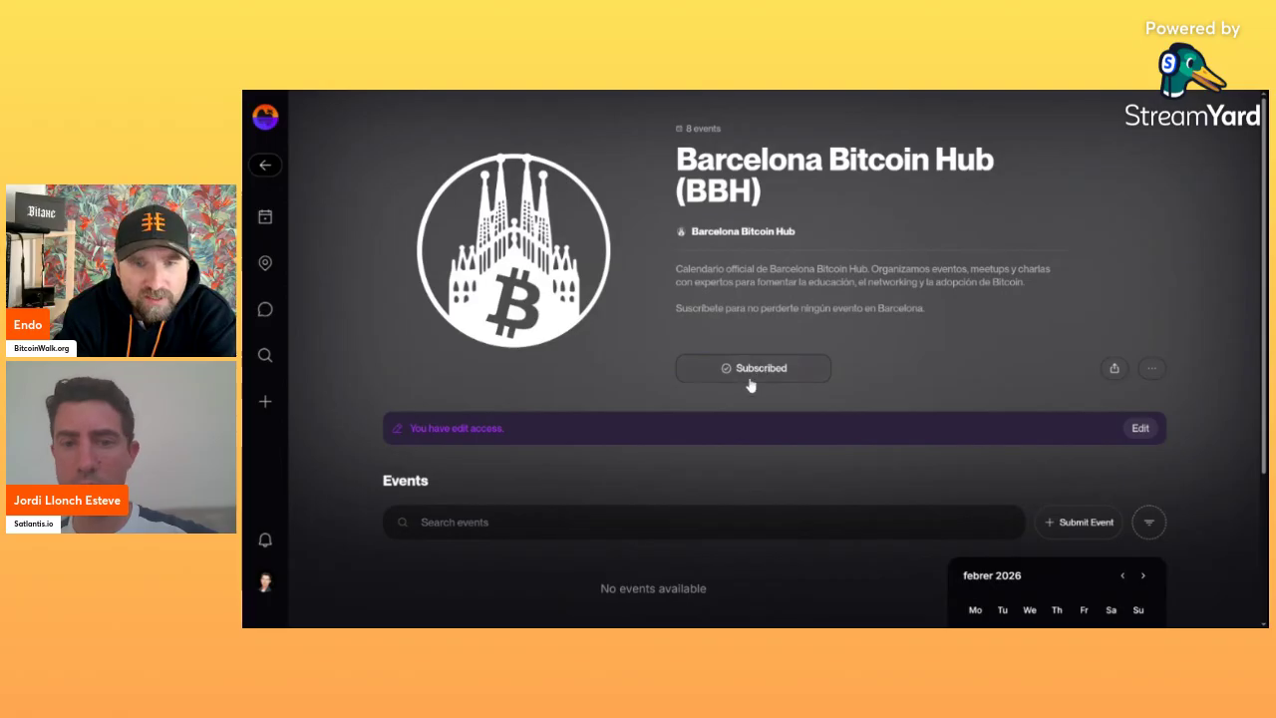
Glance at the account menu, list the calendar's Past events, then reopen the account menu.
{"action": "left_click", "coordinate": [265, 581]}
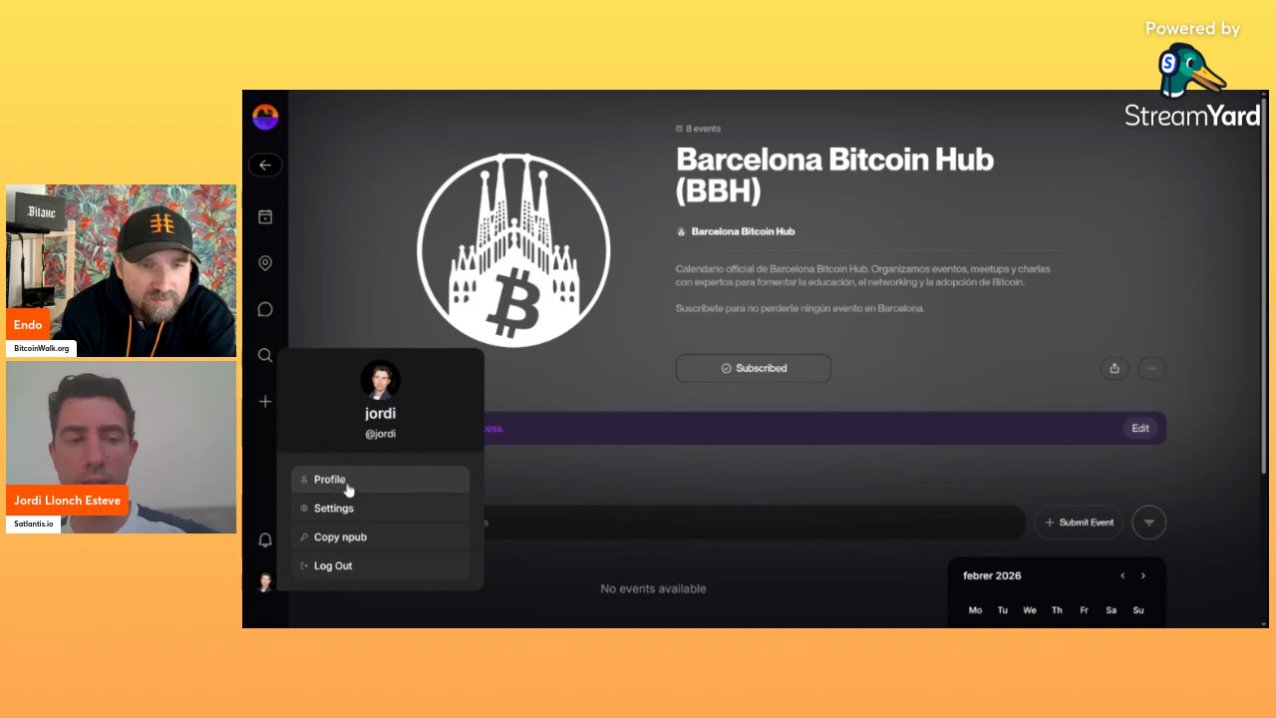
{"action": "left_click", "coordinate": [864, 301]}
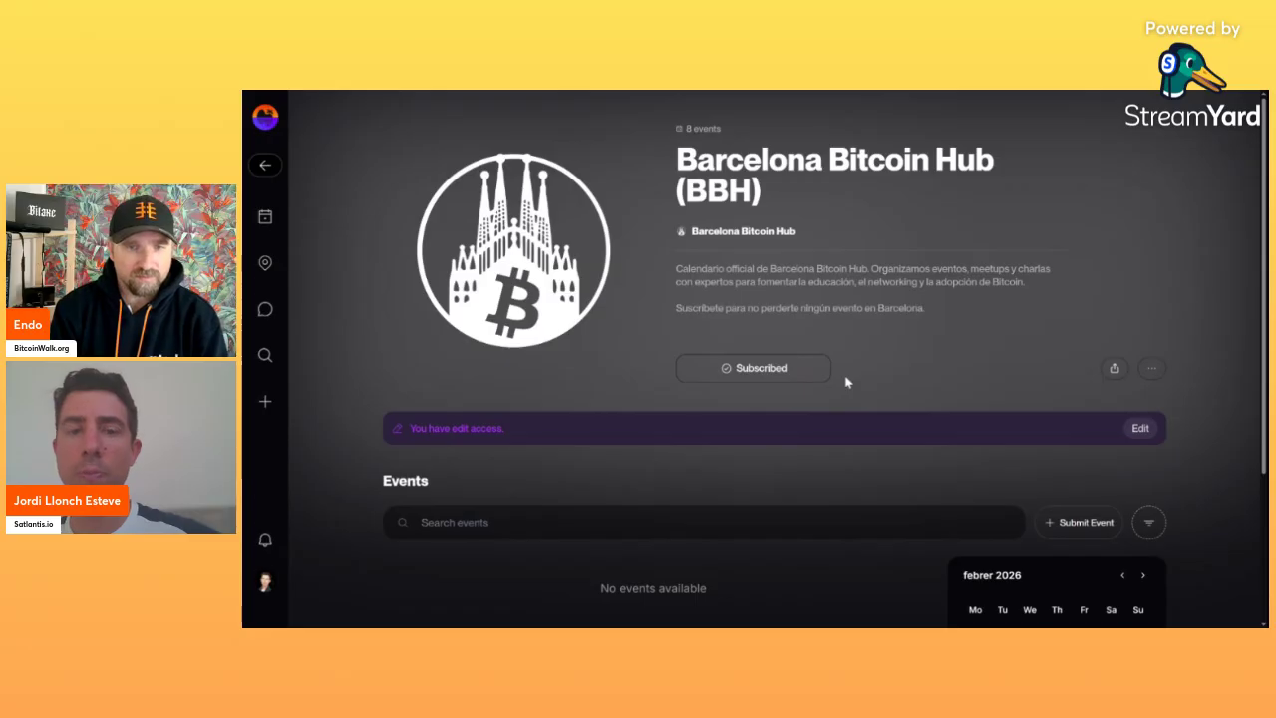
{"action": "scroll", "coordinate": [1002, 419], "scroll_direction": "down", "scroll_amount": 3}
{"action": "left_click", "coordinate": [1079, 594]}
{"action": "scroll", "coordinate": [817, 442], "scroll_direction": "down", "scroll_amount": 3}
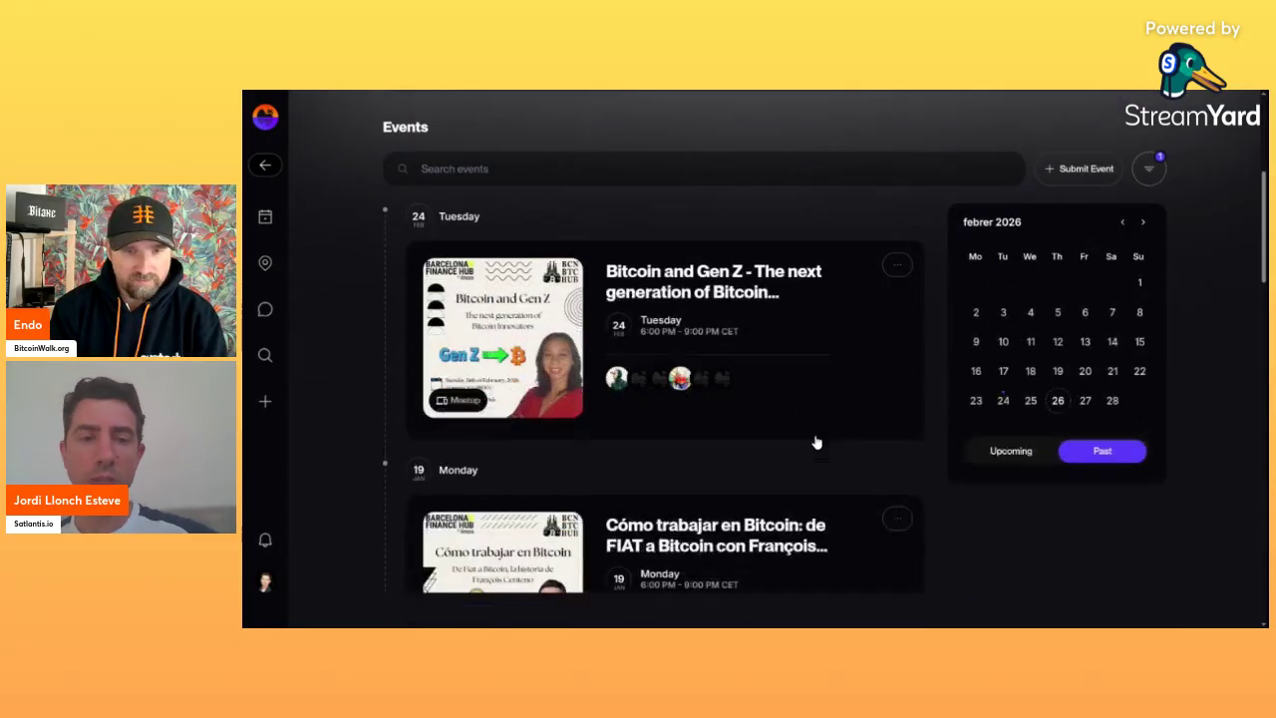
{"action": "scroll", "coordinate": [667, 386], "scroll_direction": "up", "scroll_amount": 5}
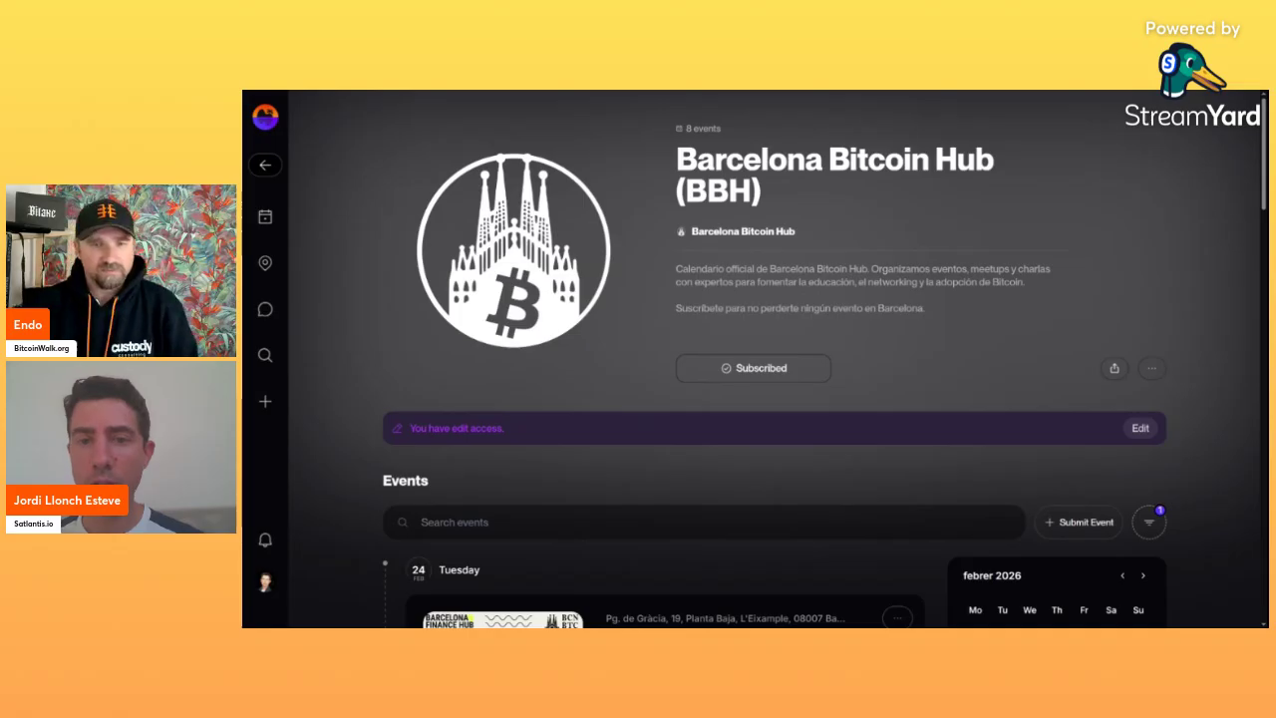
{"action": "left_click", "coordinate": [265, 582]}
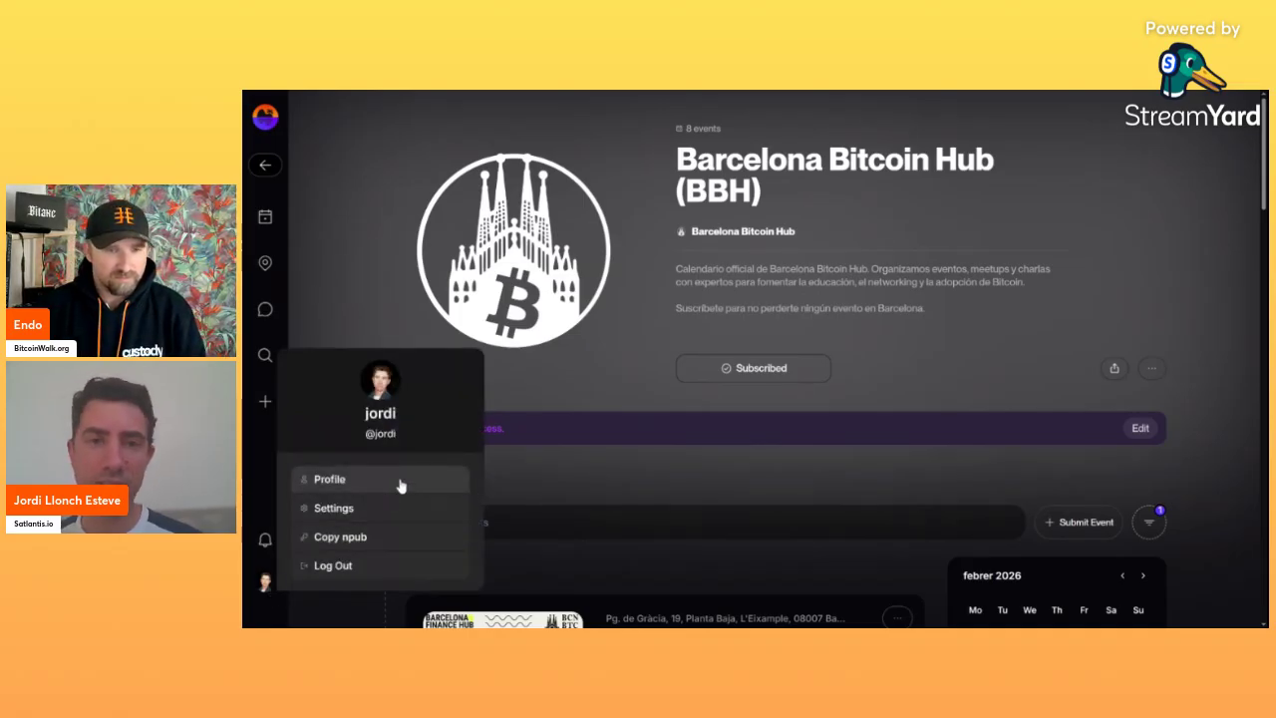
Open Profile from the avatar menu and try the Wallet button, which shows 'Coming soon'.
{"action": "left_click", "coordinate": [399, 482]}
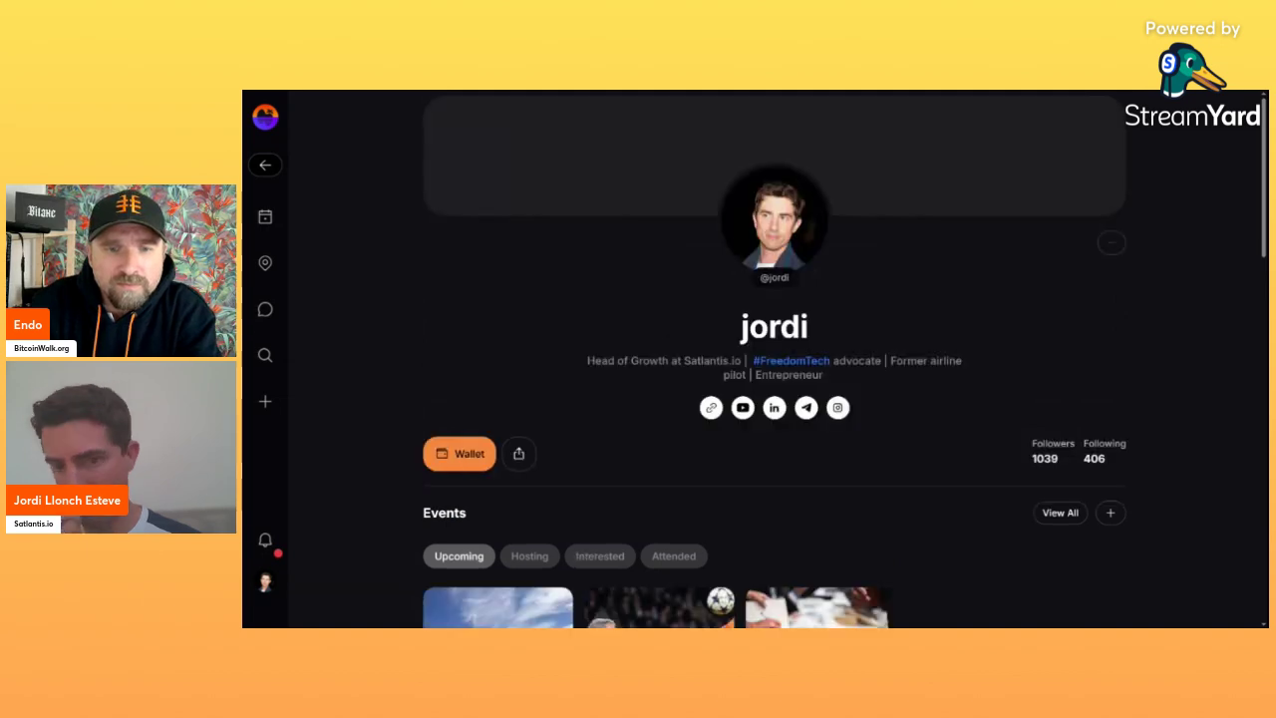
{"action": "left_click", "coordinate": [477, 464]}
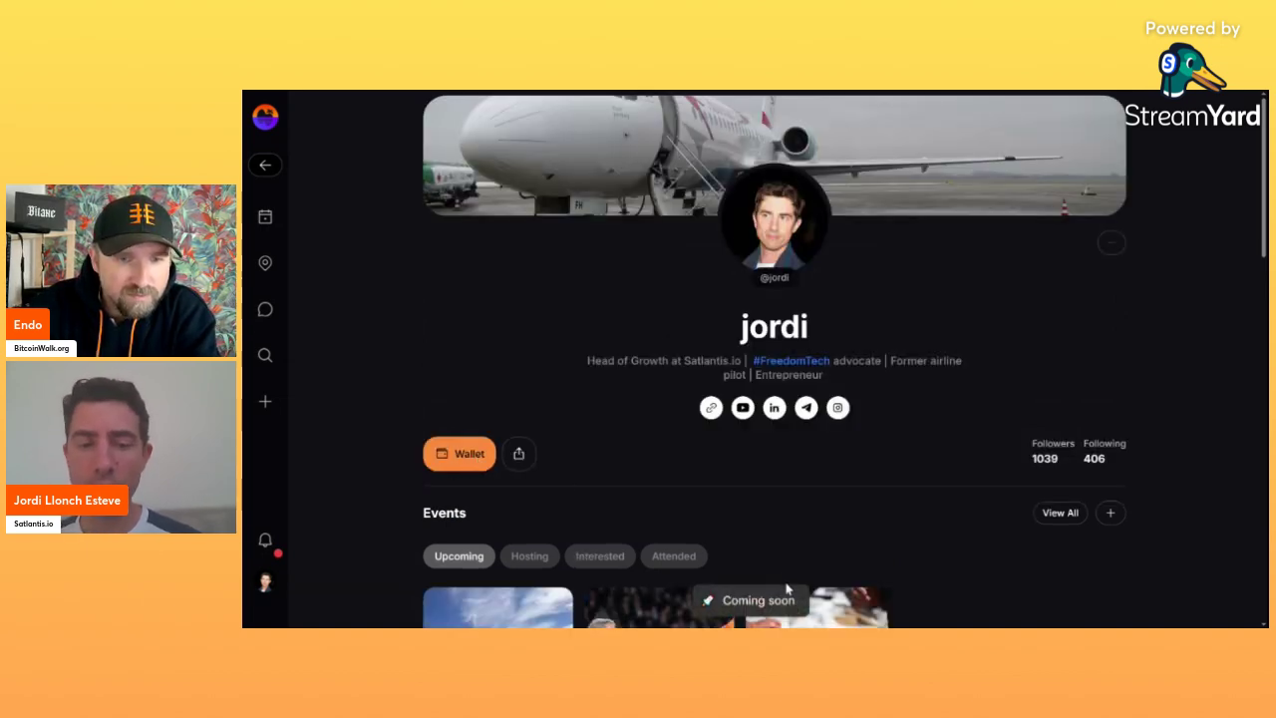
{"action": "left_click", "coordinate": [472, 455]}
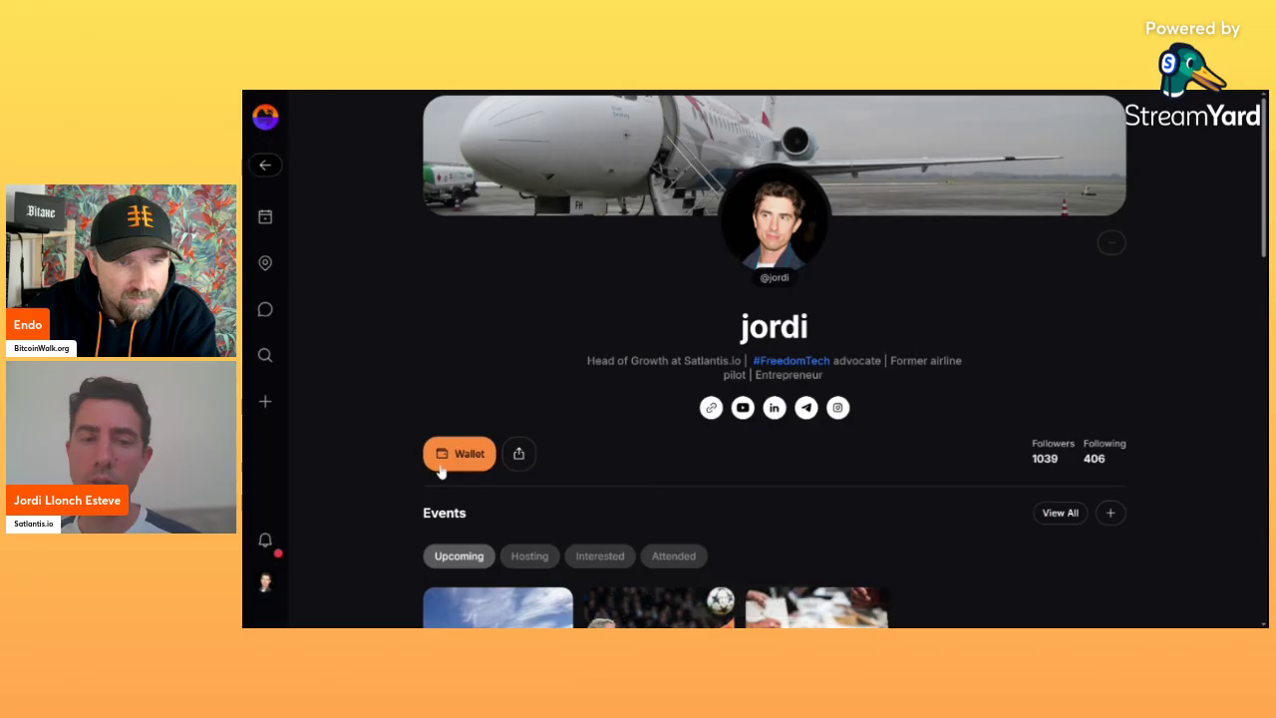
{"action": "scroll", "coordinate": [777, 450], "scroll_direction": "down", "scroll_amount": 3}
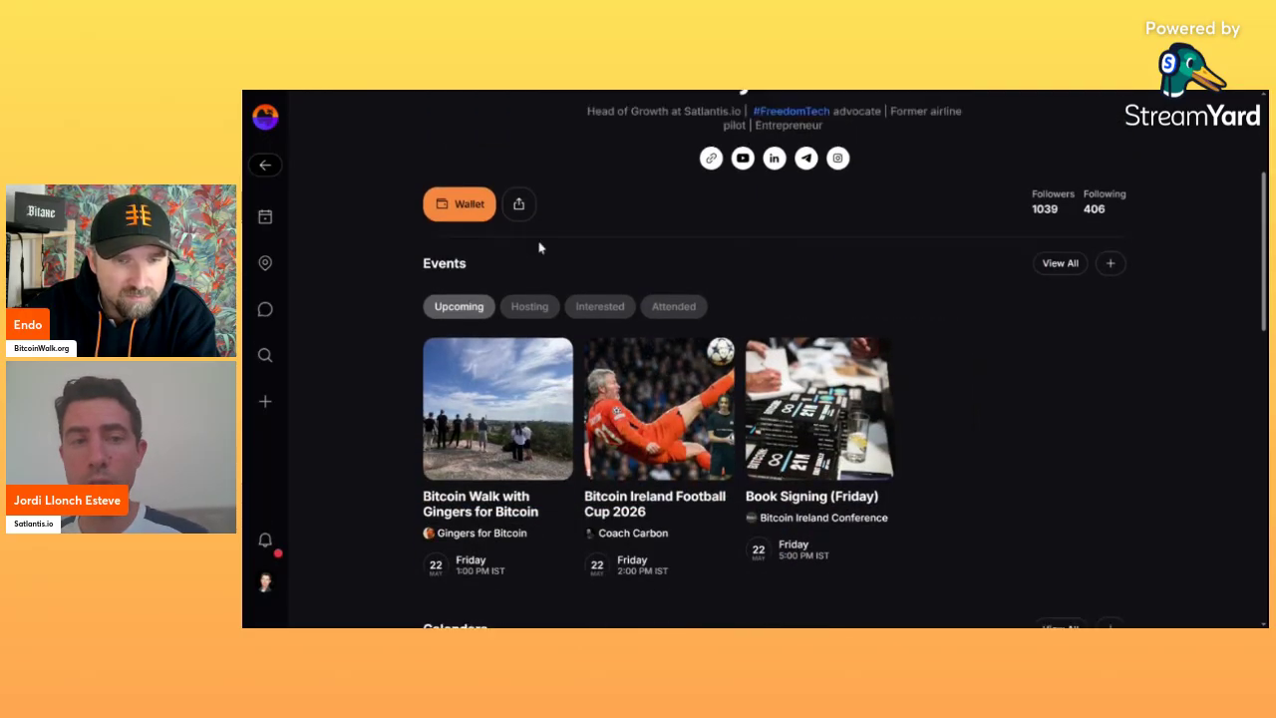
{"action": "scroll", "coordinate": [541, 246], "scroll_direction": "up", "scroll_amount": 3}
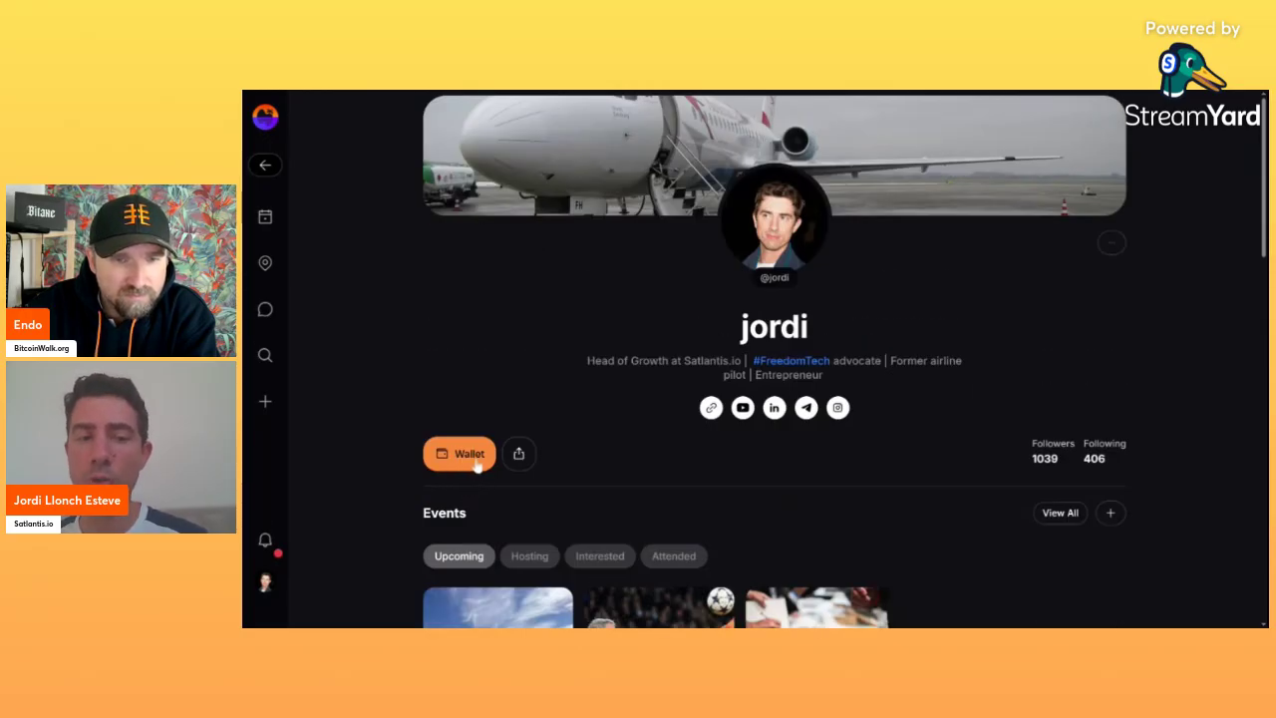